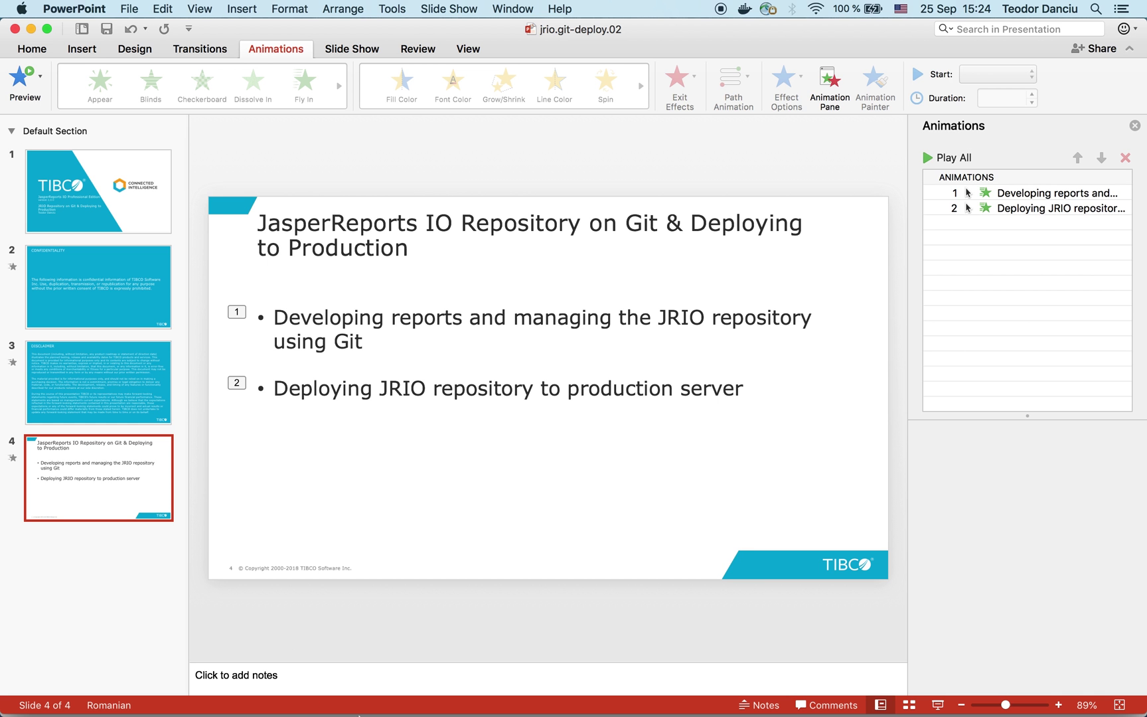
Step: Bring the Eclipse workspace holding jrio-demo-repo to the front
{"action": "left_click", "coordinate": [740, 691]}
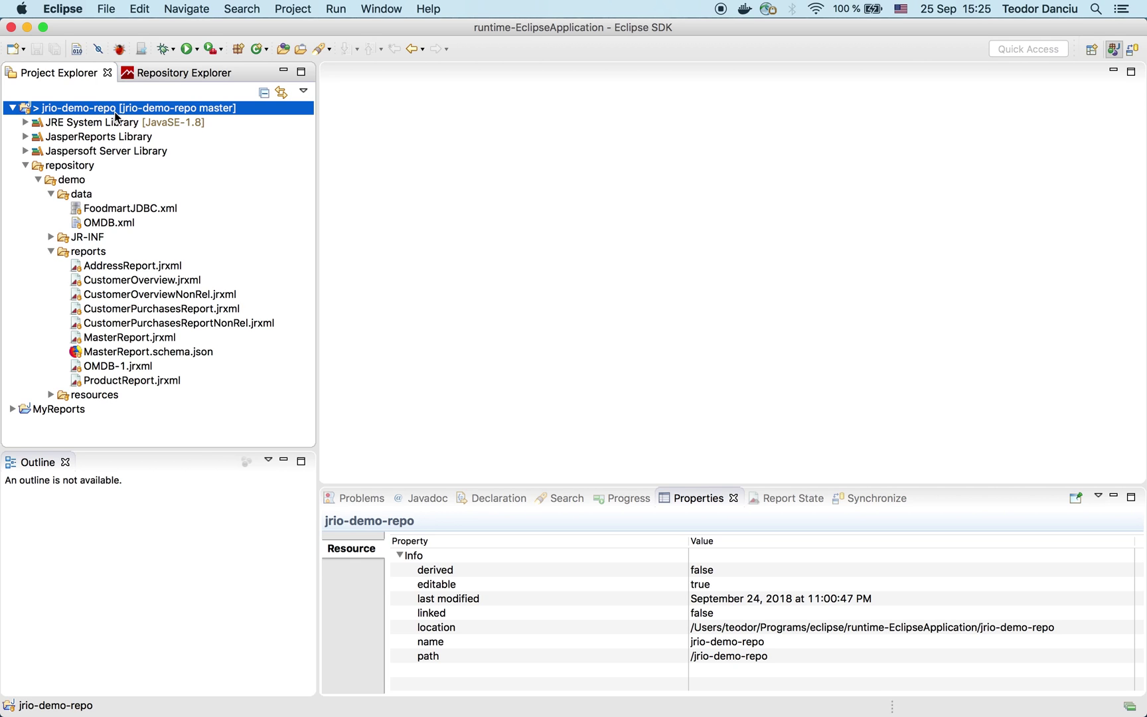
Step: Inspect FoodmartJDBC.xml and CustomerOverview.jrxml in the reports project, then open CustomerOverview in the designer
{"action": "left_click", "coordinate": [50, 194]}
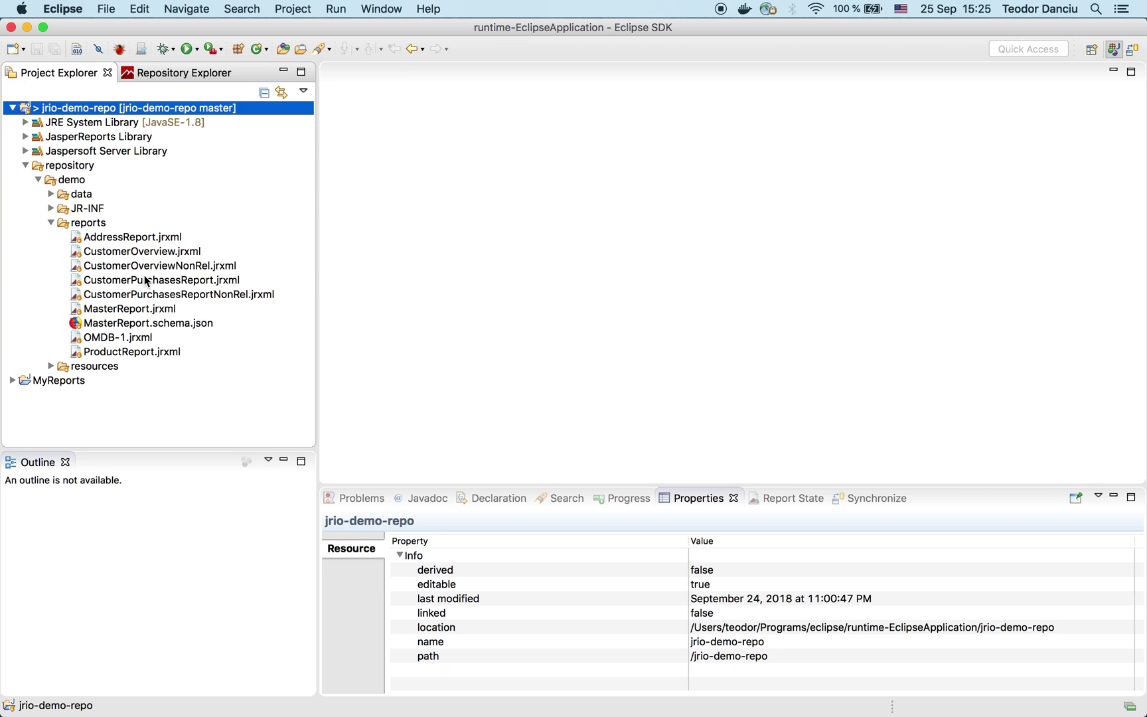
{"action": "left_click", "coordinate": [51, 194]}
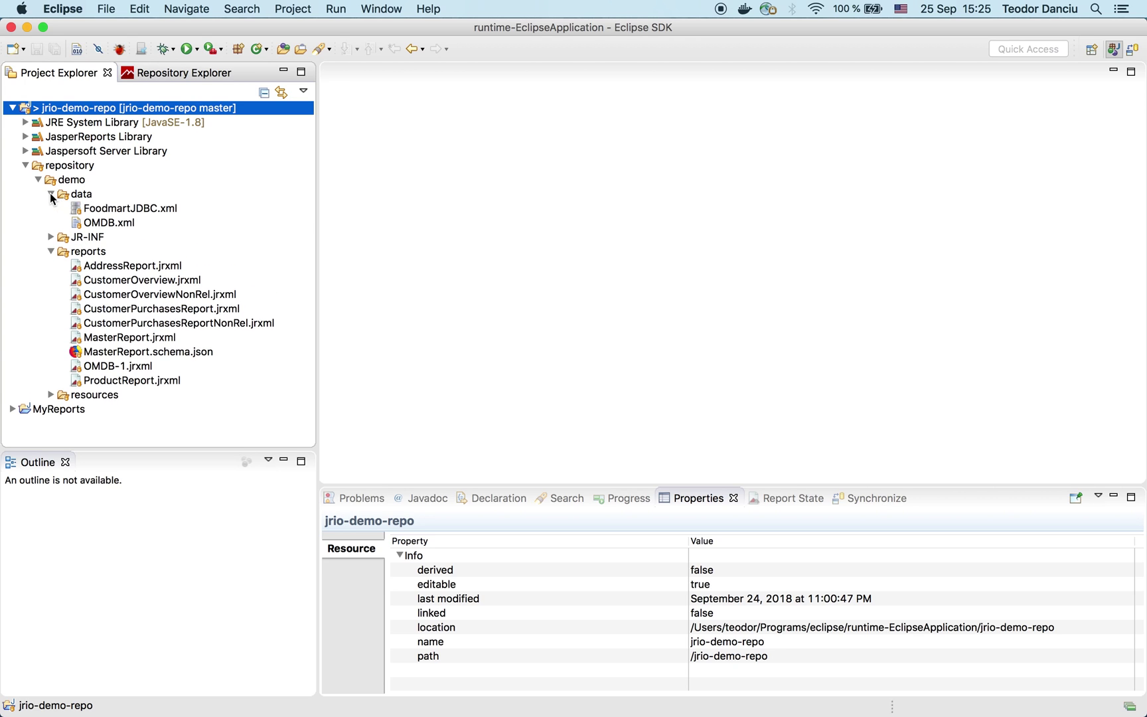
{"action": "left_click", "coordinate": [112, 208]}
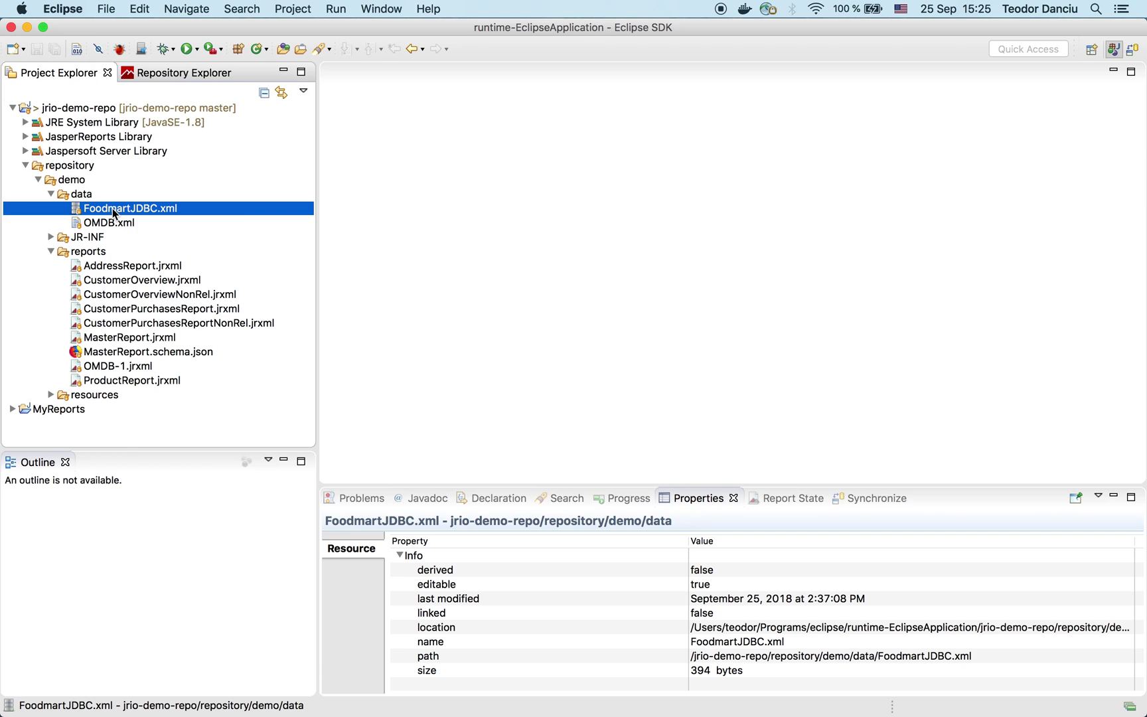
{"action": "left_click", "coordinate": [141, 282]}
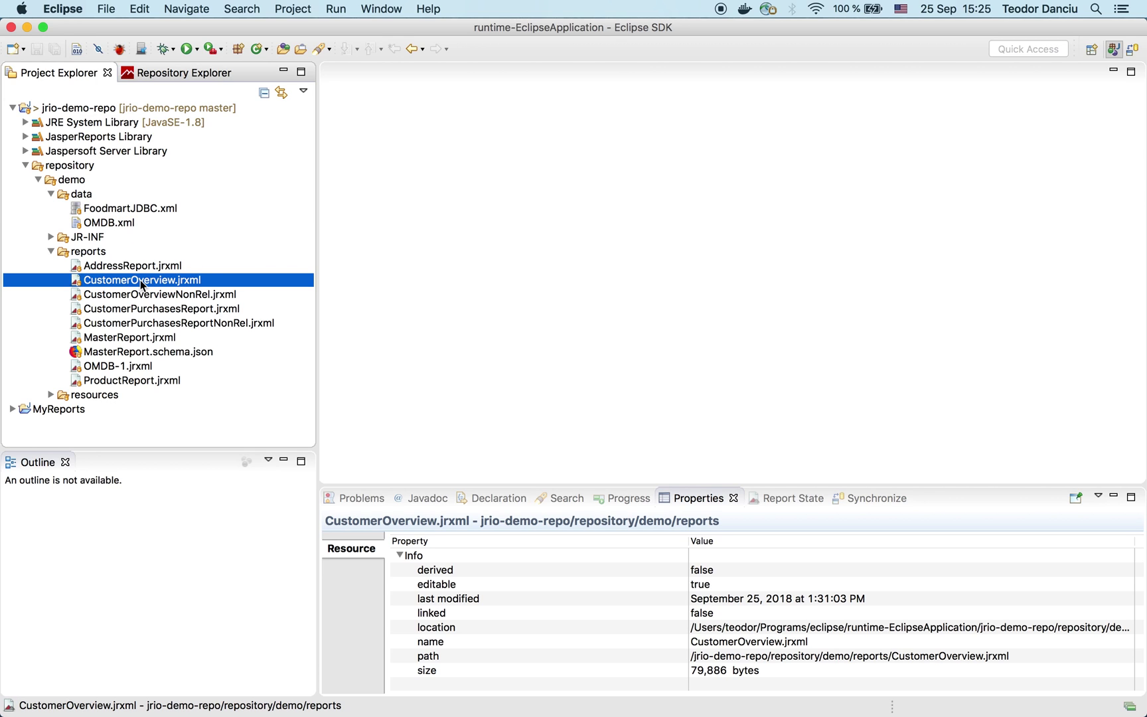
{"action": "double_click", "coordinate": [140, 280]}
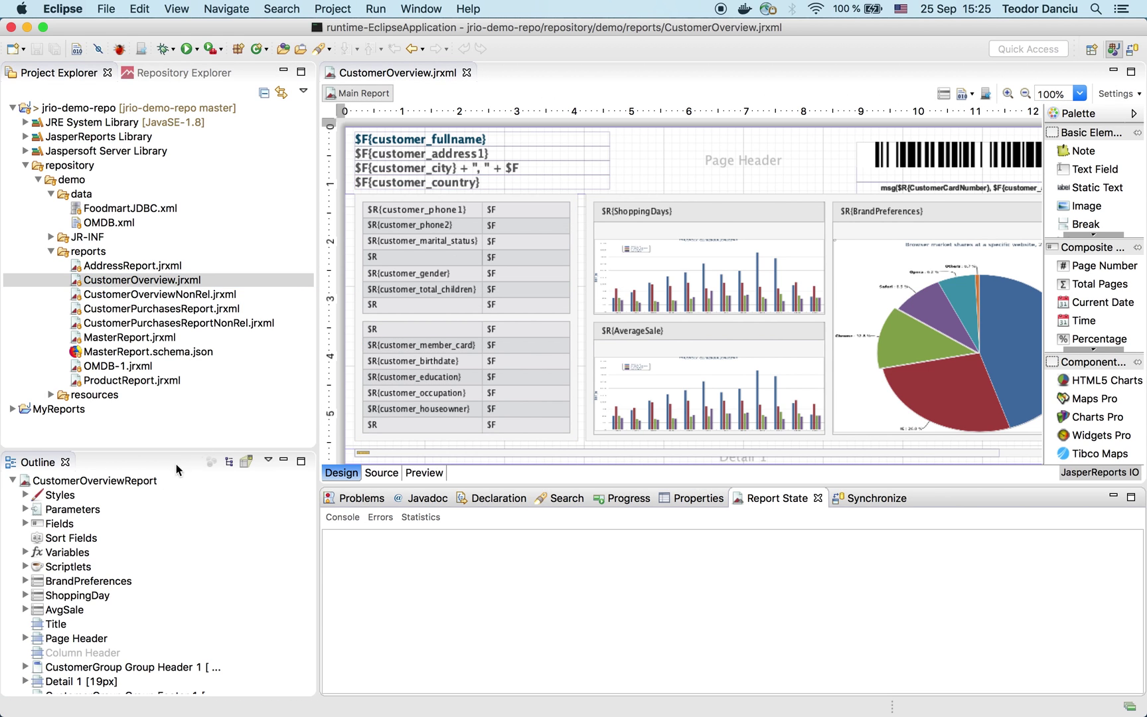
Step: Select the CustomerOverviewReport root and confirm its default data adapter is ../data/FoodmartJDBC.xml
{"action": "left_click", "coordinate": [122, 481]}
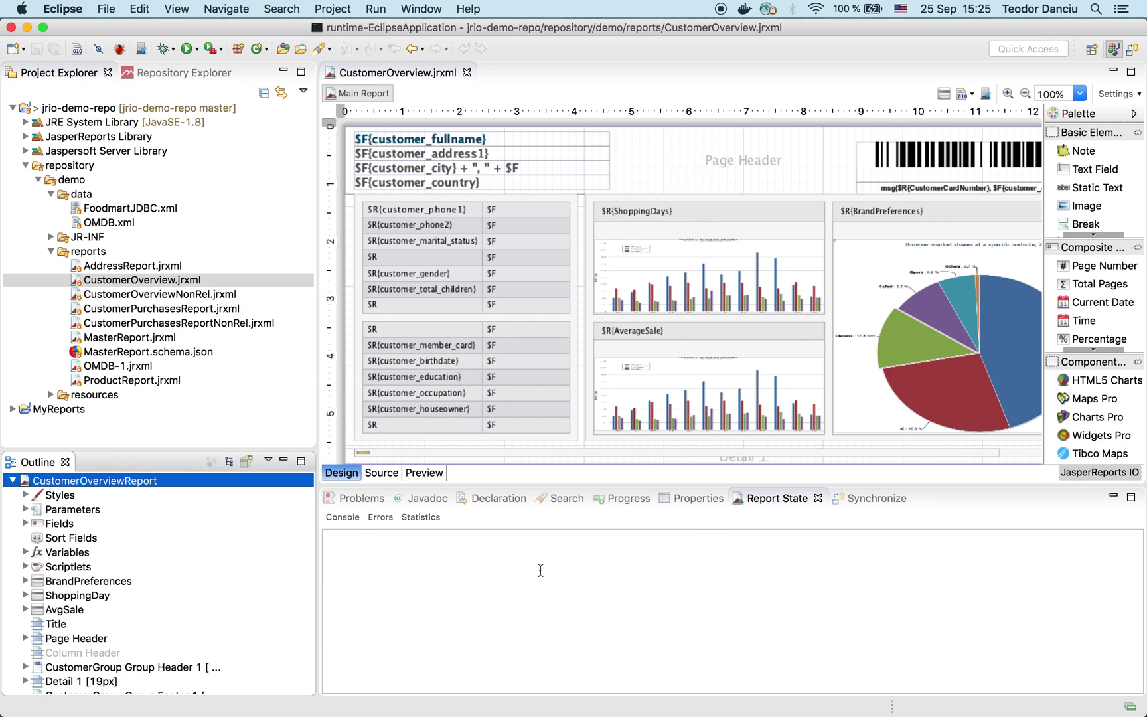
{"action": "left_click", "coordinate": [663, 497]}
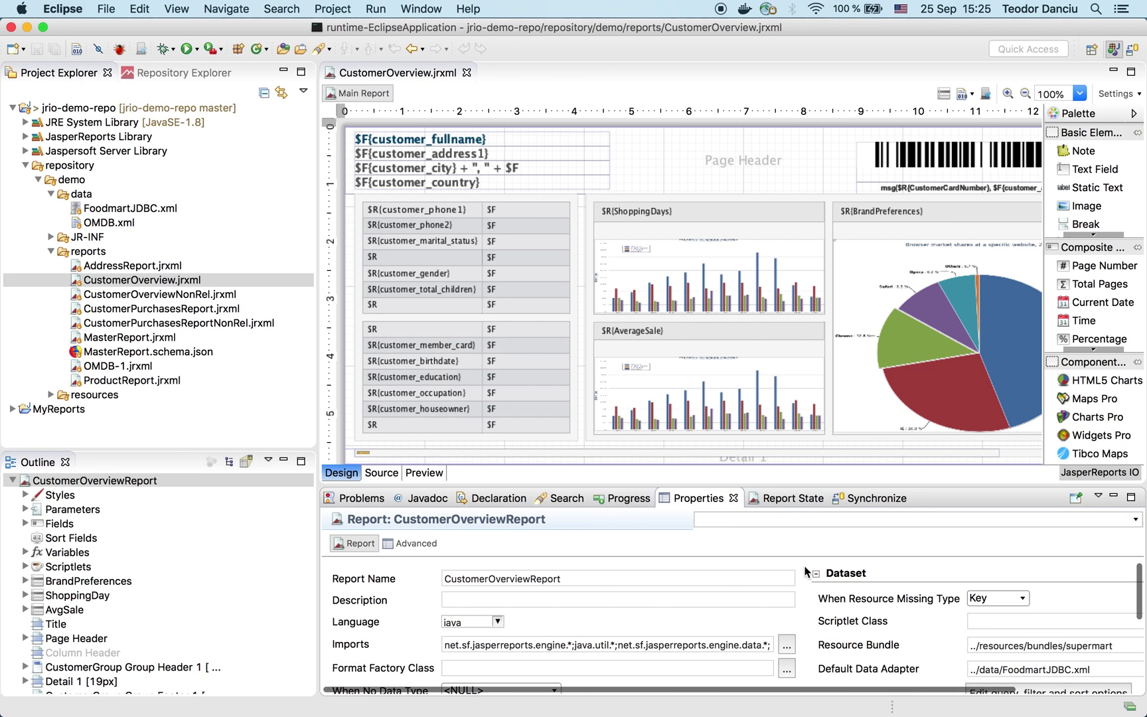
{"action": "scroll", "coordinate": [876, 627], "scroll_direction": "down", "scroll_amount": 3}
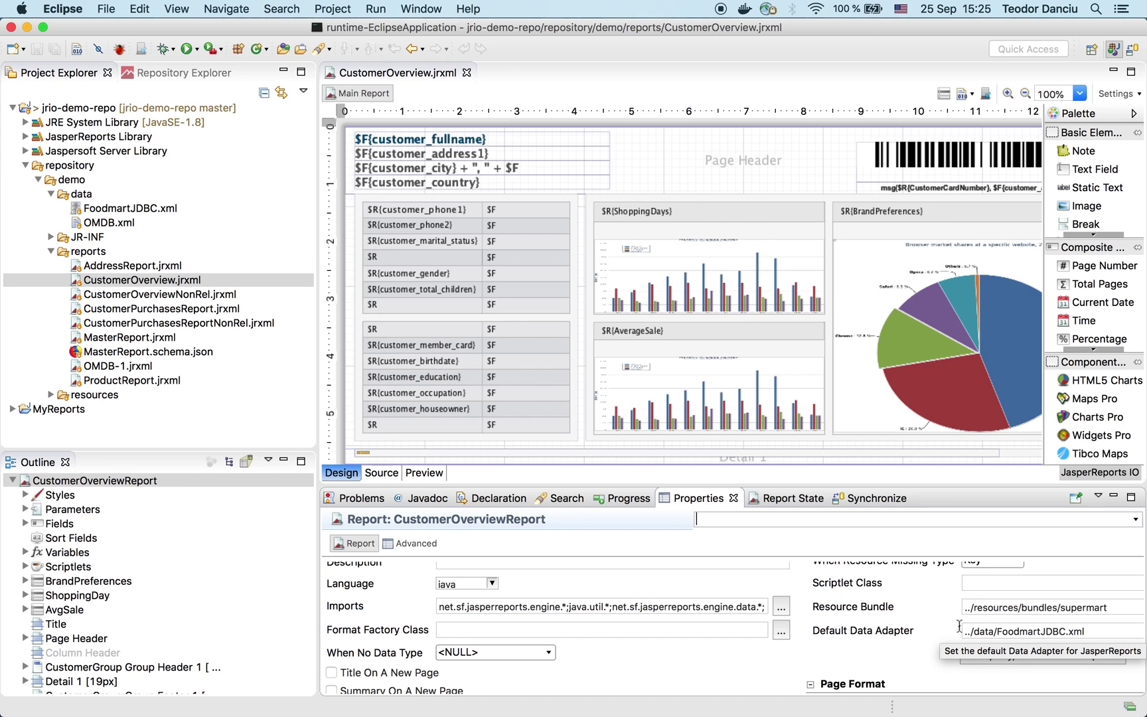
Step: Review the FoodmartJDBC.xml connection to jdbc:postgresql://localhost:5432/foodmart, then return to the CustomerOverview design
{"action": "left_click", "coordinate": [102, 208]}
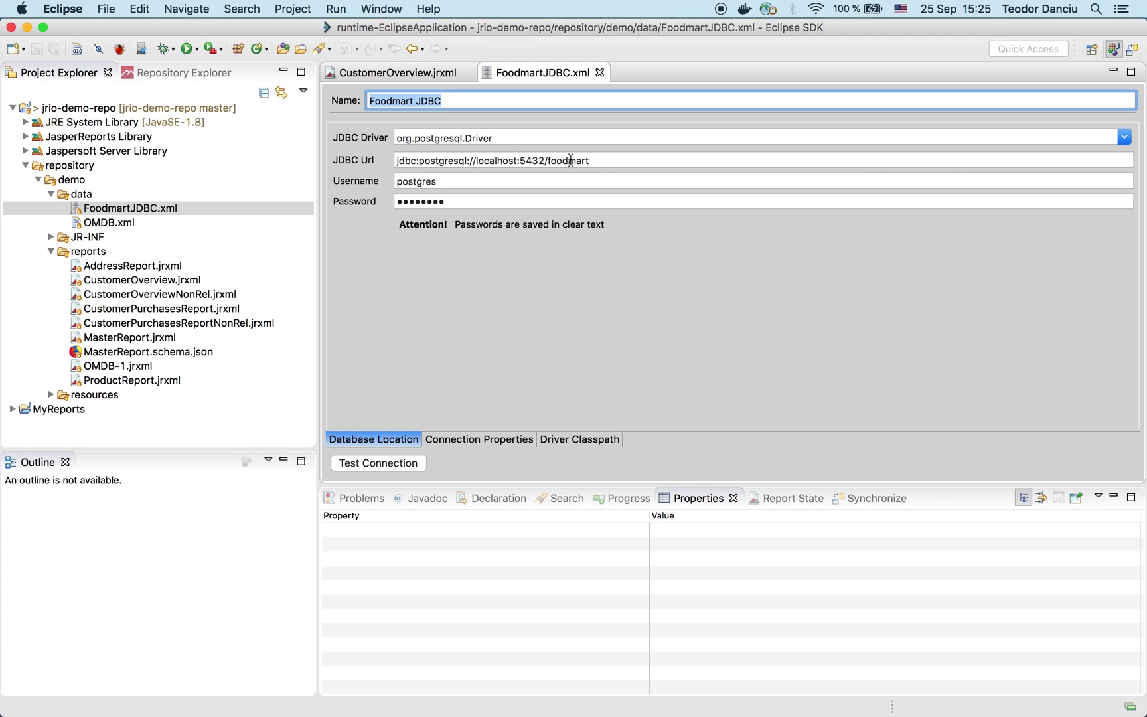
{"action": "left_click", "coordinate": [605, 160]}
{"action": "left_click", "coordinate": [508, 182]}
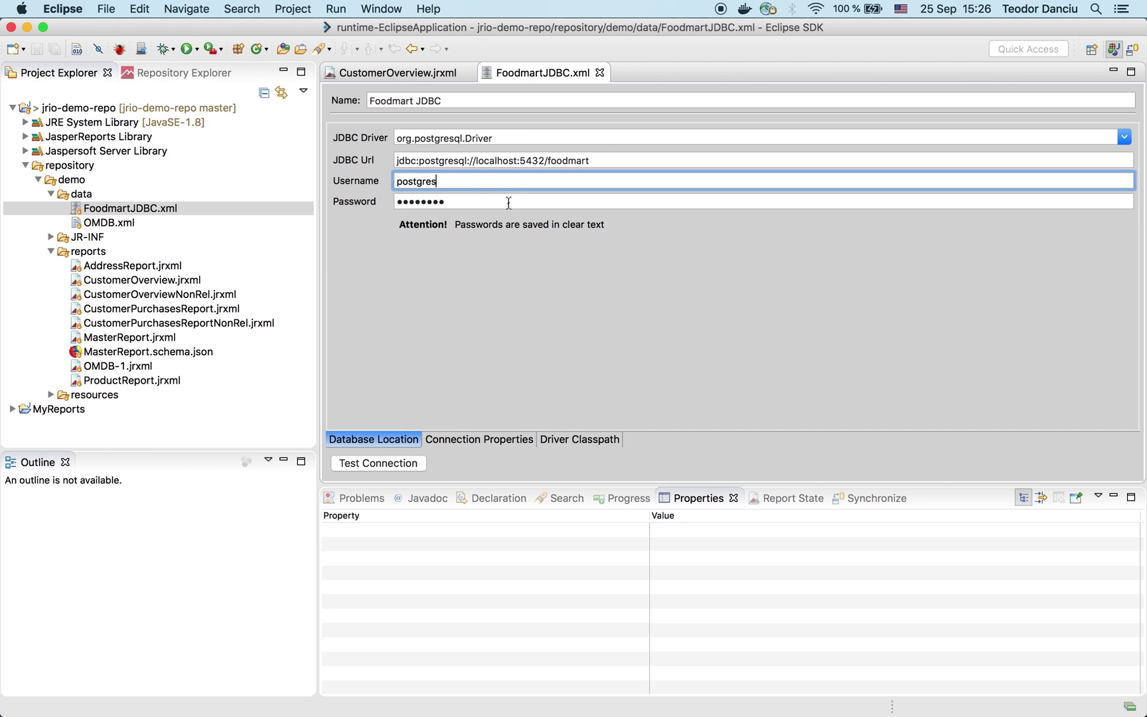
{"action": "left_click", "coordinate": [419, 74]}
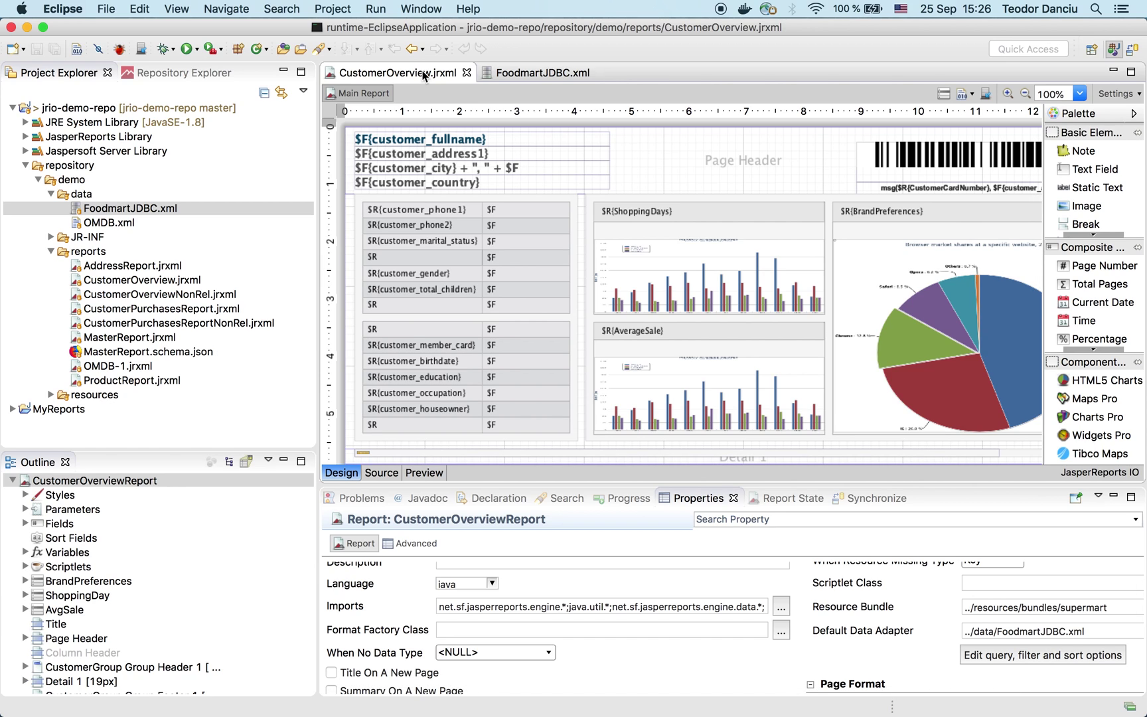
Step: Run the CustomerOverview preview with the customerId parameter set to NULL
{"action": "left_click", "coordinate": [425, 472]}
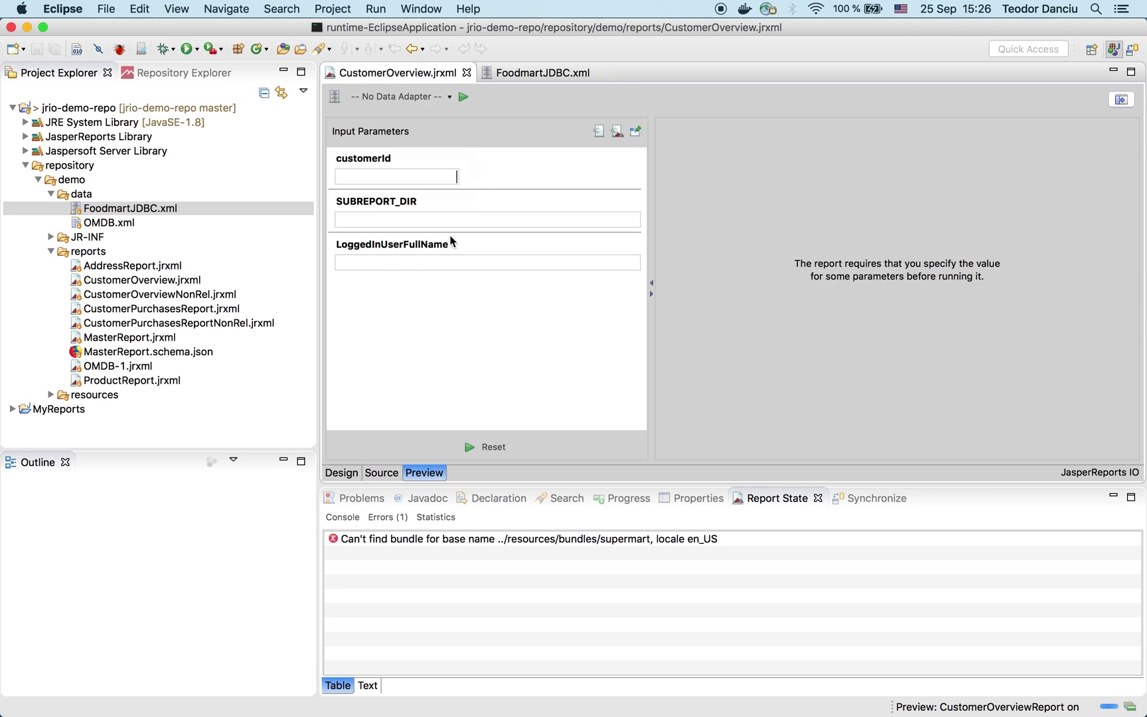
{"action": "right_click", "coordinate": [435, 180]}
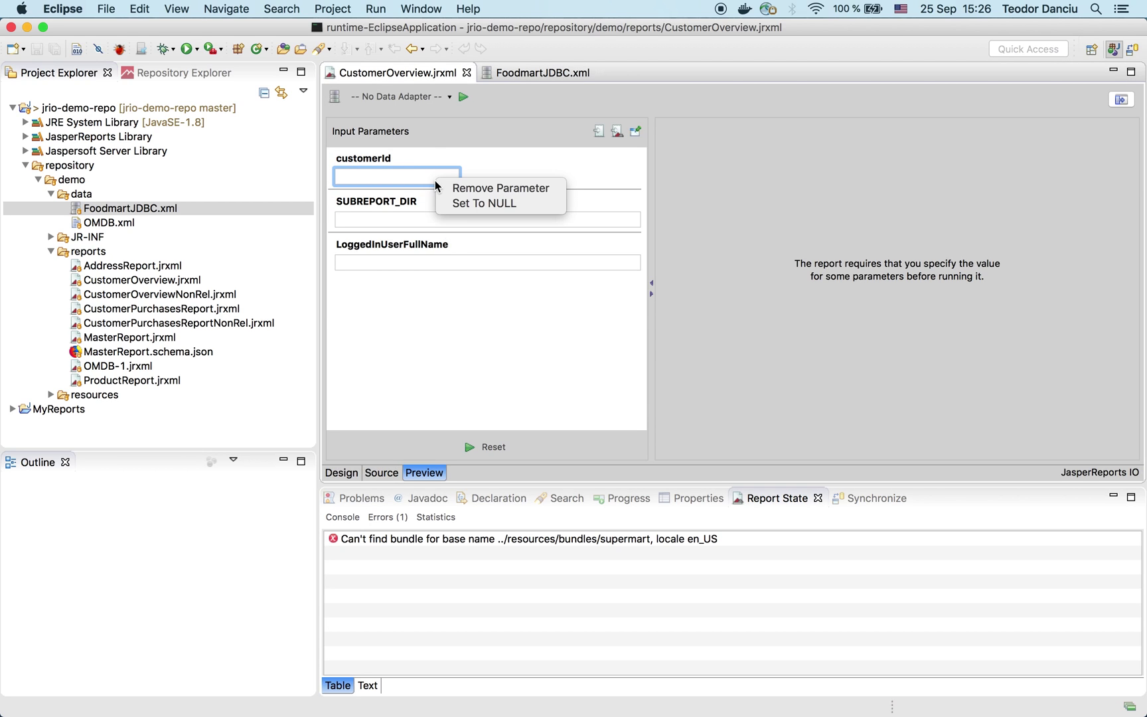
{"action": "left_click", "coordinate": [459, 203]}
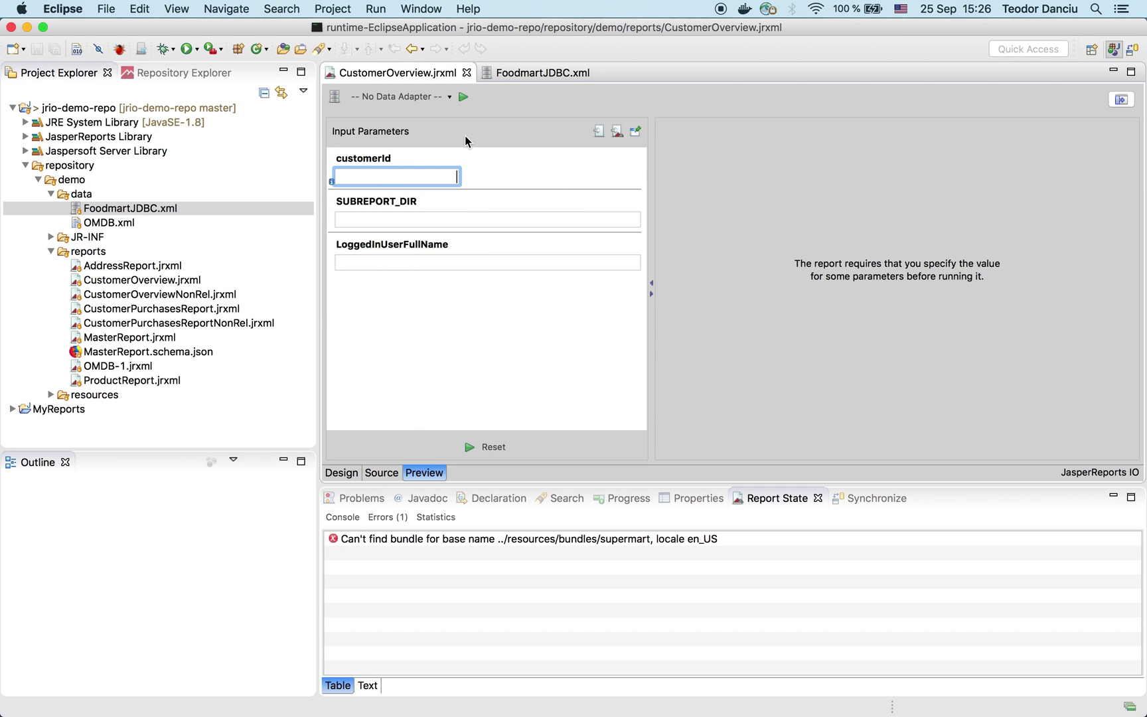
{"action": "left_click", "coordinate": [463, 99]}
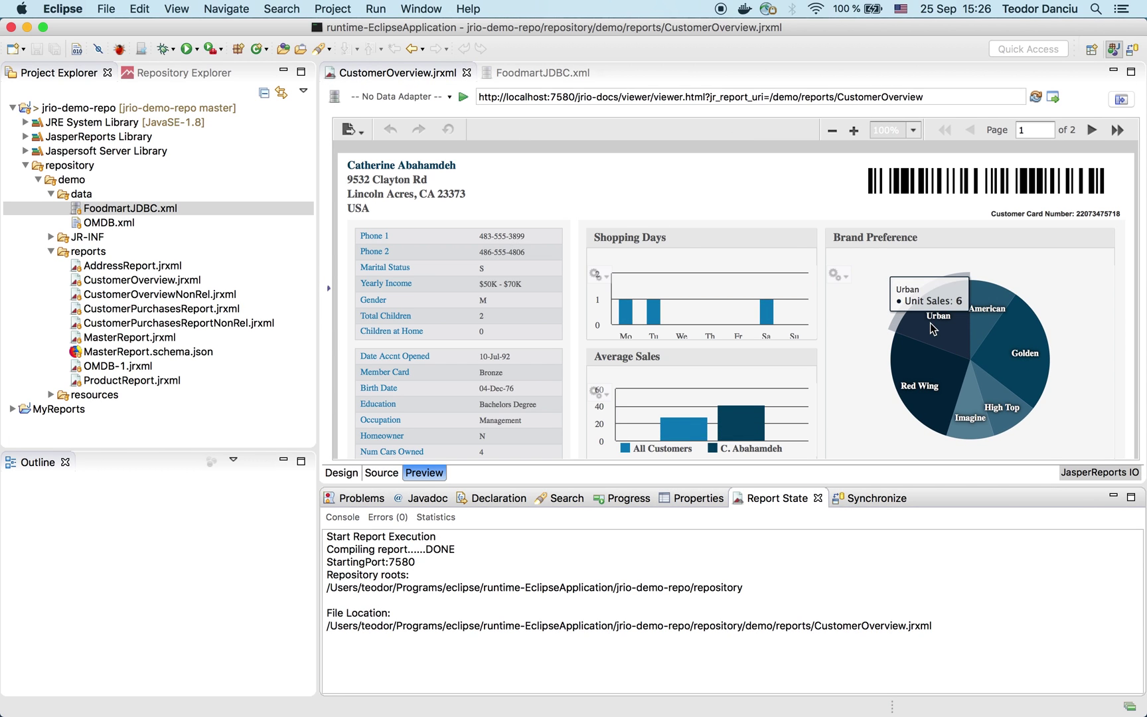
Step: Select the jrio-demo-repo project and bring its GitLab repository page forward
{"action": "mouse_move", "coordinate": [1042, 364]}
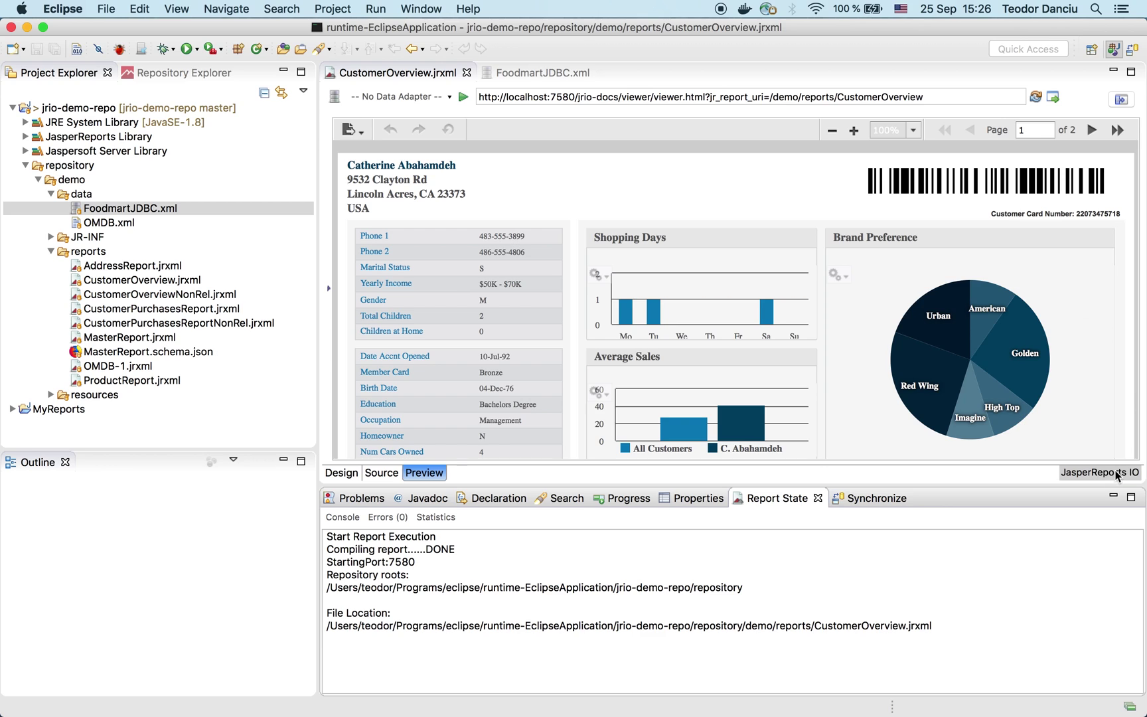
{"action": "mouse_move", "coordinate": [945, 344]}
{"action": "left_click", "coordinate": [200, 109]}
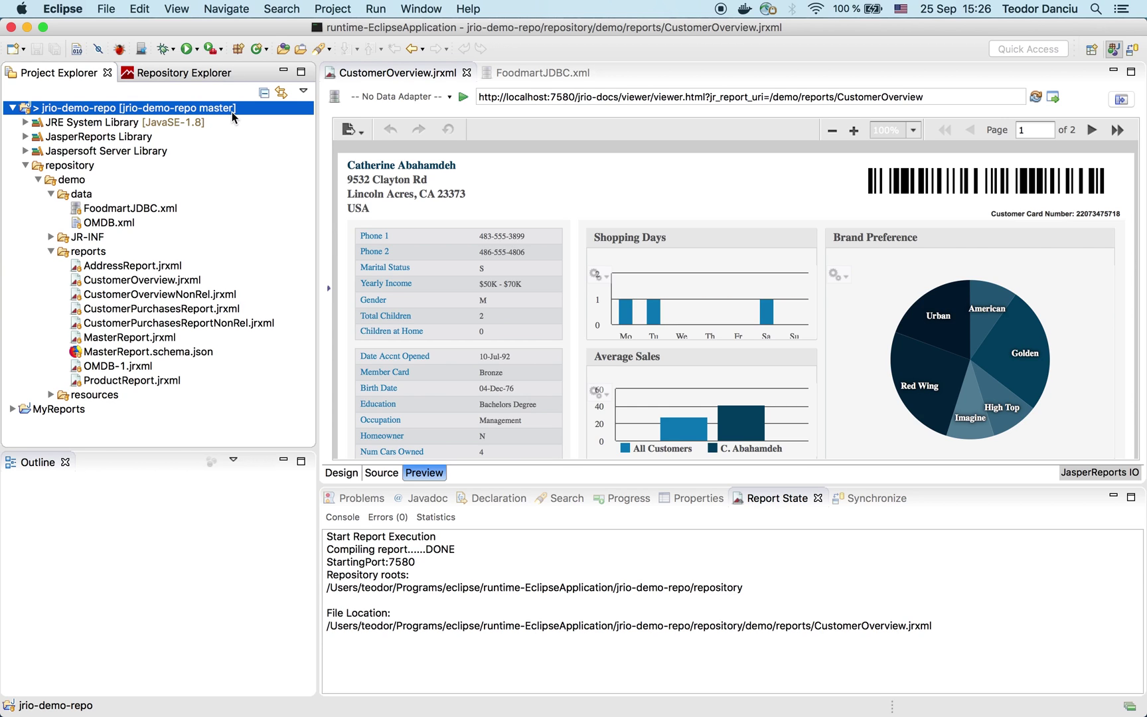
{"action": "mouse_move", "coordinate": [433, 711]}
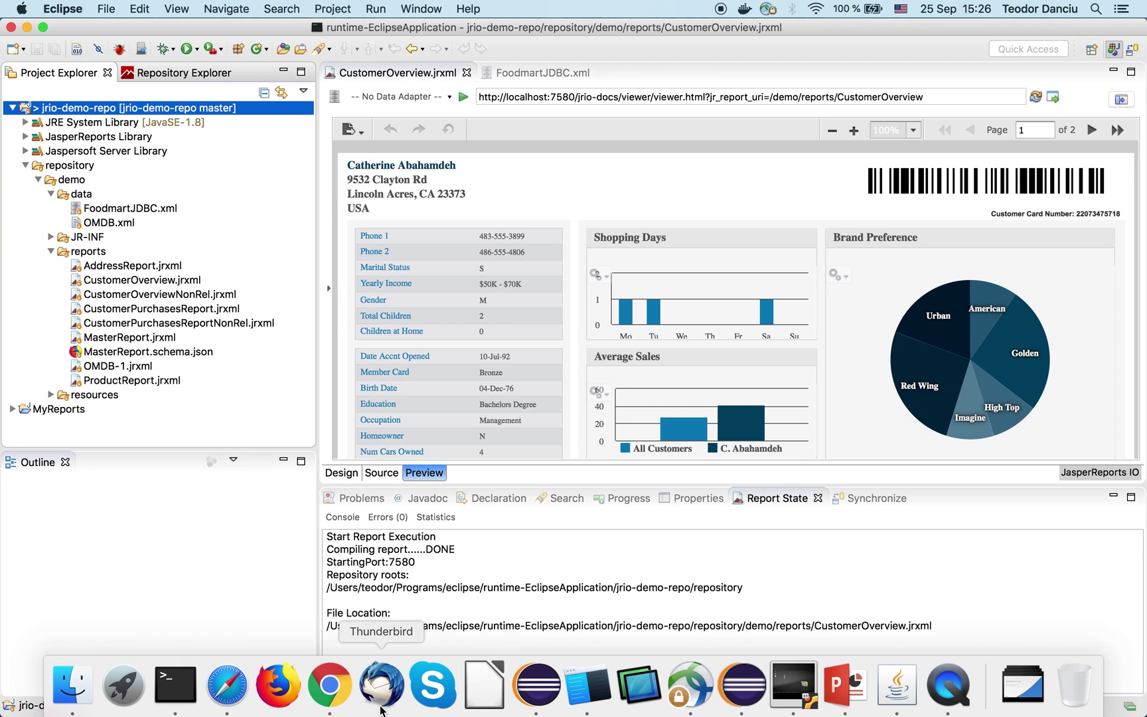
{"action": "left_click", "coordinate": [330, 690]}
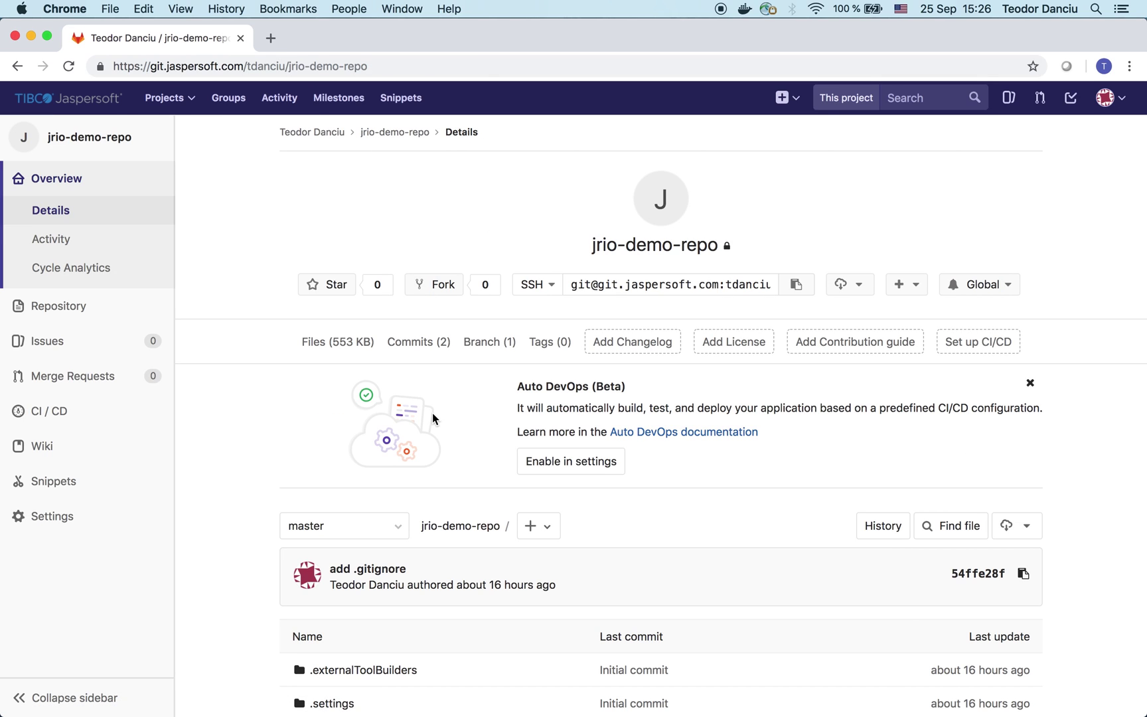
Step: Check the jrio-demo-repo commit list and branch dropdown in GitLab, then return to Eclipse
{"action": "left_click", "coordinate": [412, 343]}
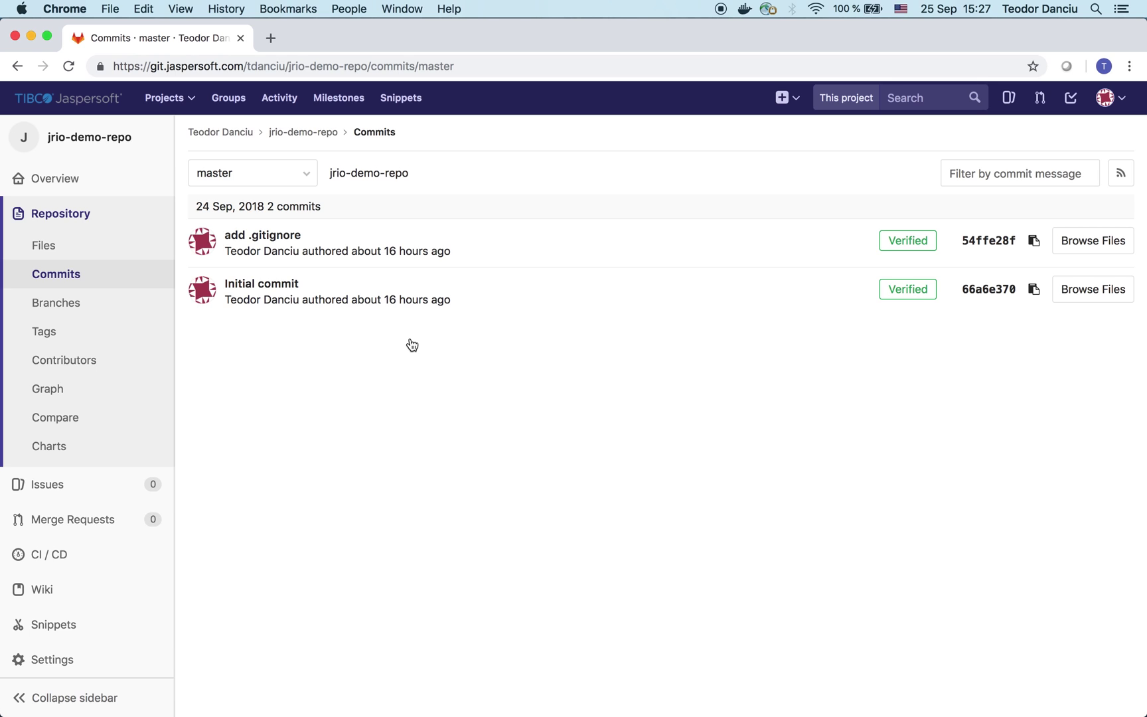
{"action": "left_click", "coordinate": [307, 177]}
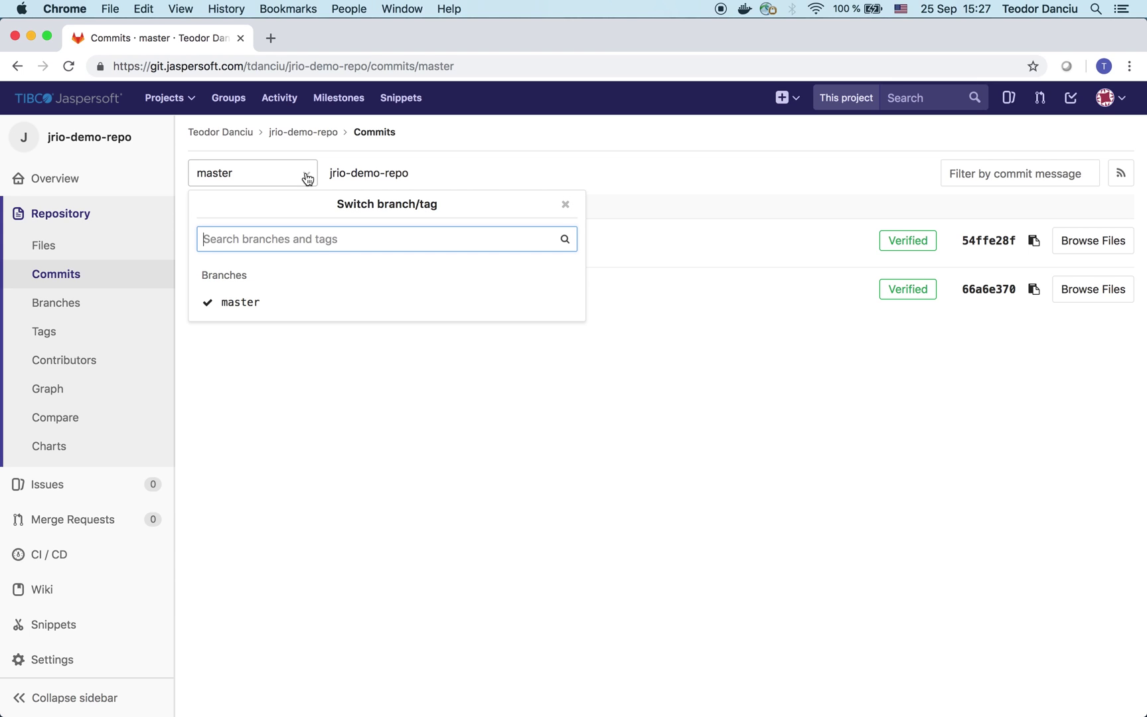
{"action": "left_click", "coordinate": [307, 177]}
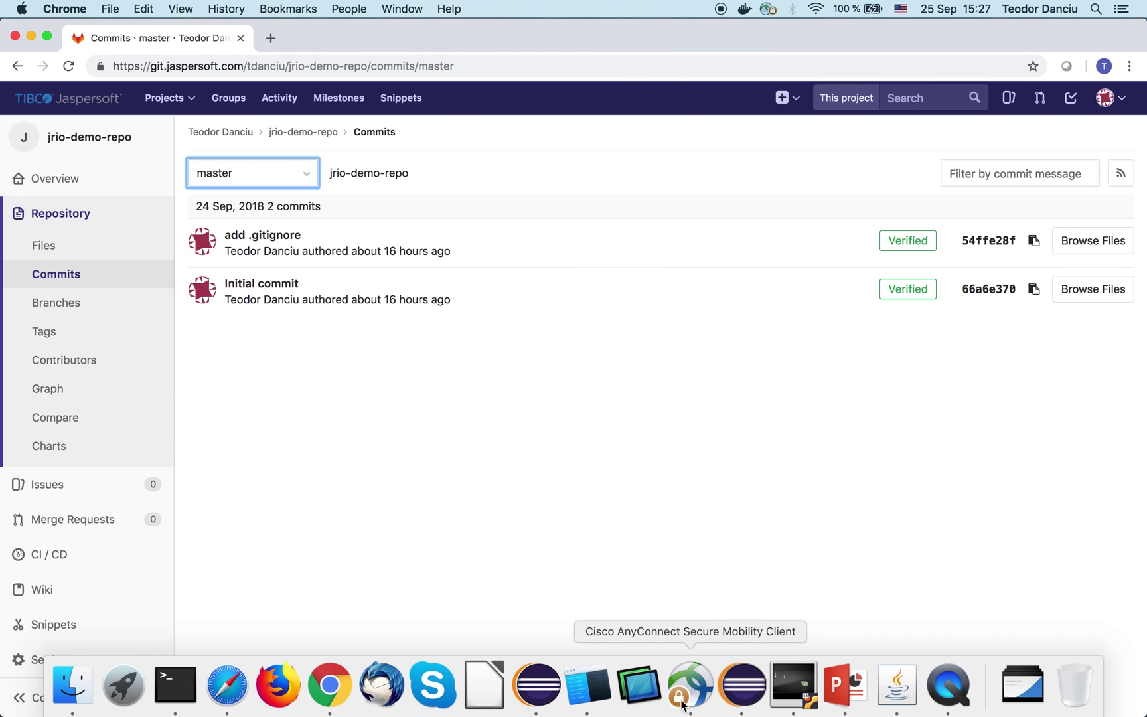
{"action": "left_click", "coordinate": [739, 688]}
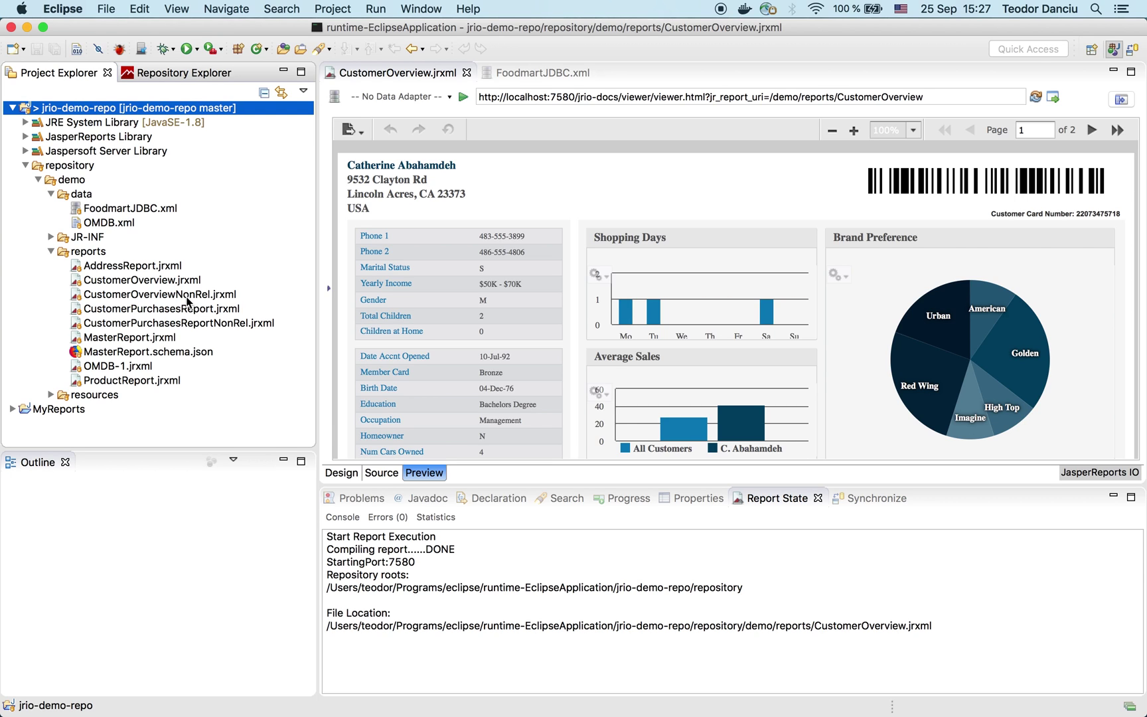
Step: Switch to the Linux virtual machine and unlock the session with the account password
{"action": "left_click", "coordinate": [794, 690]}
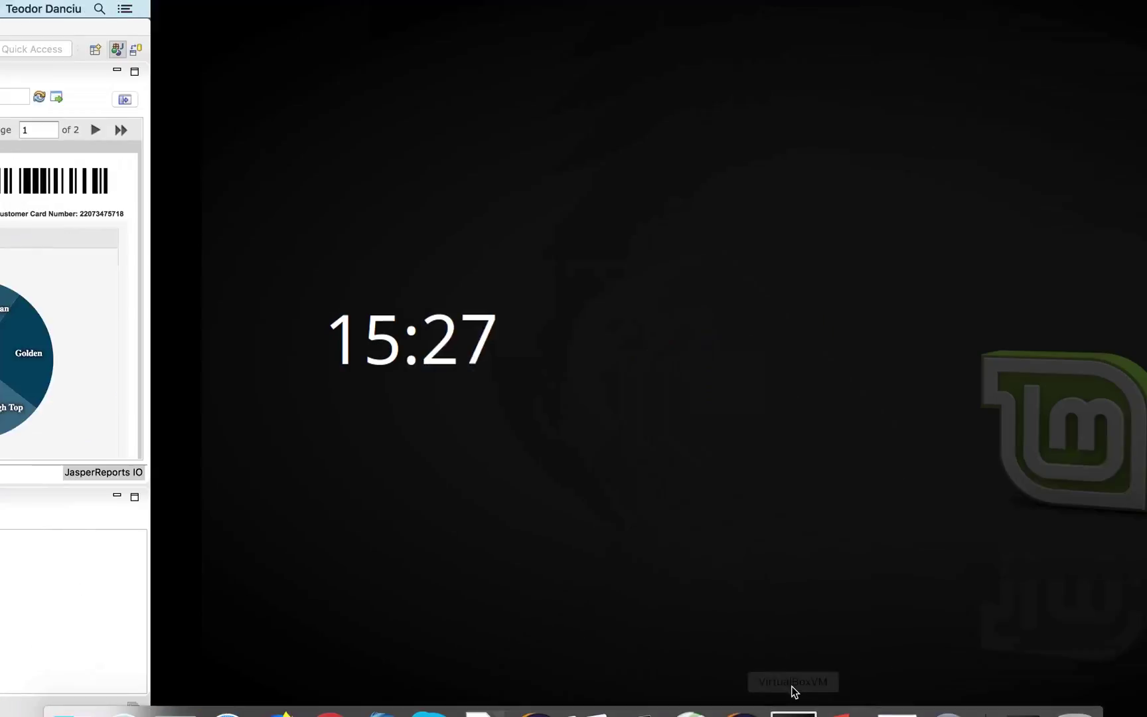
{"action": "mouse_move", "coordinate": [554, 380]}
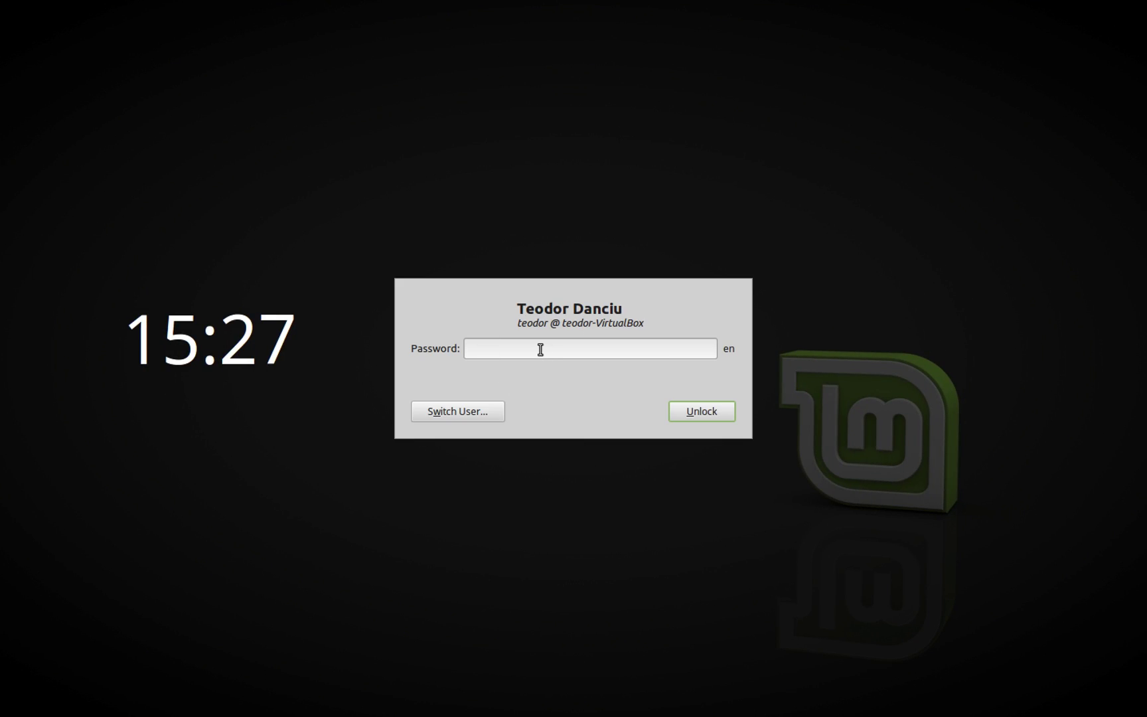
{"action": "type", "text": "••••••••"}
{"action": "key", "text": "Return"}
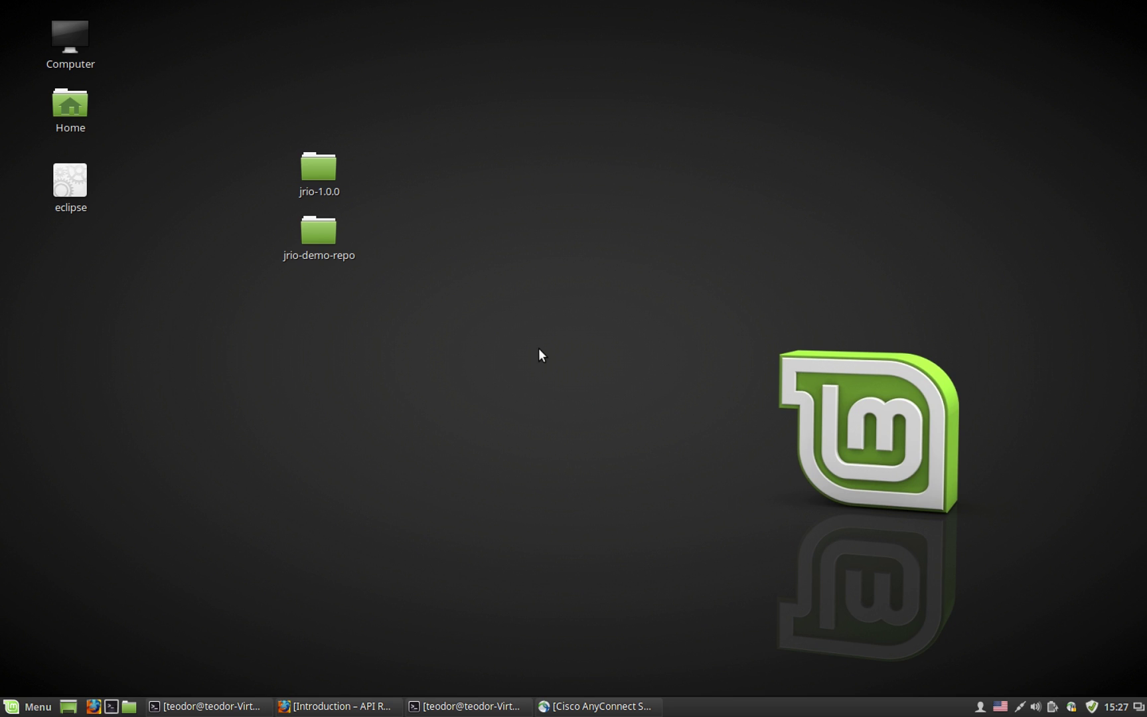
Step: Select the jrio-1.0.0 folder and bring up the JRIO server terminal and docs page
{"action": "left_click", "coordinate": [316, 170]}
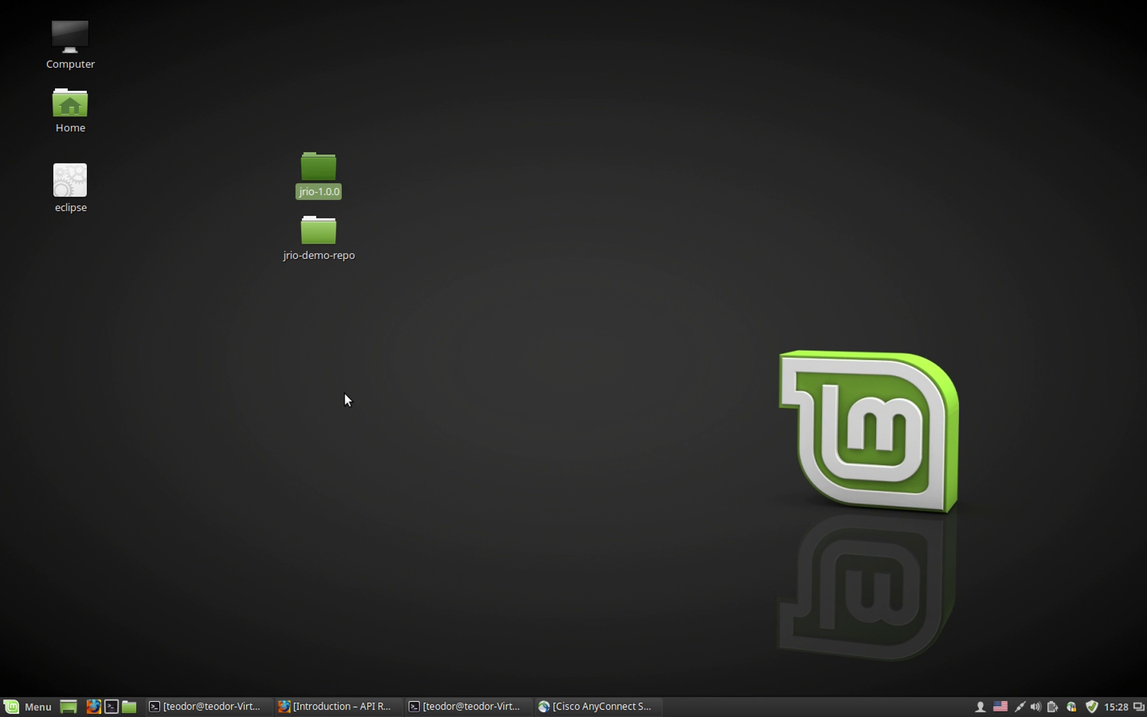
{"action": "left_click", "coordinate": [223, 705]}
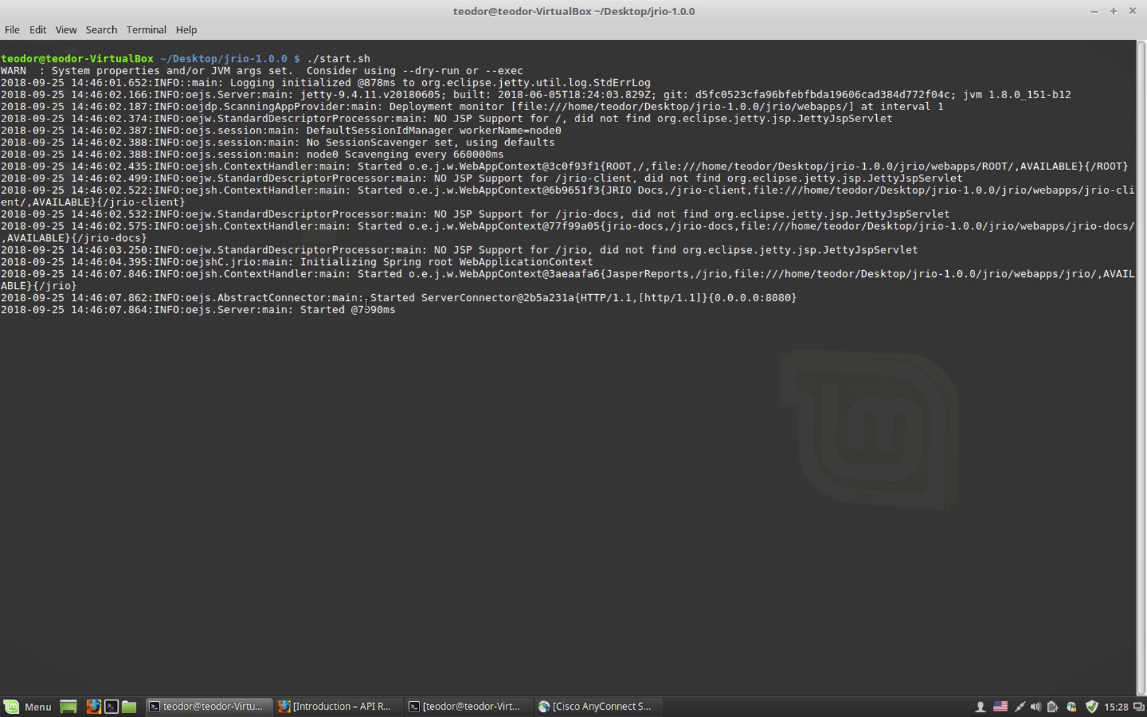
{"action": "left_click", "coordinate": [346, 707]}
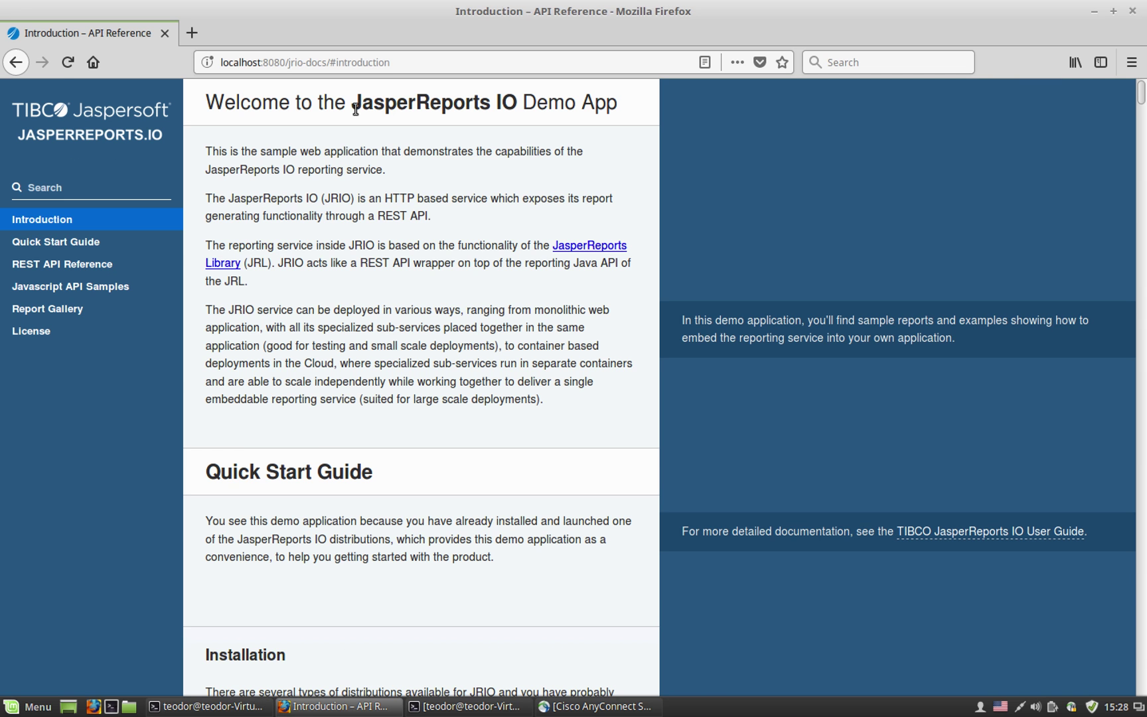
Step: Reload the JRIO docs, browse the Report Gallery's sample reports, then minimize Firefox
{"action": "left_click", "coordinate": [68, 63]}
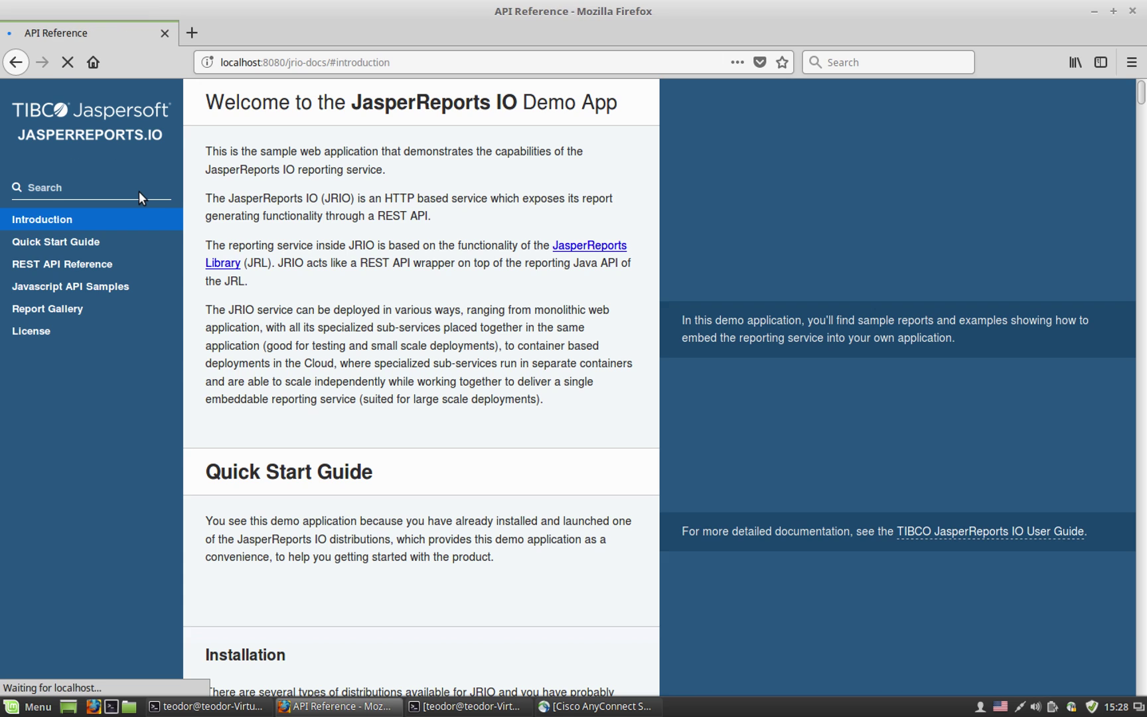
{"action": "left_click", "coordinate": [67, 304]}
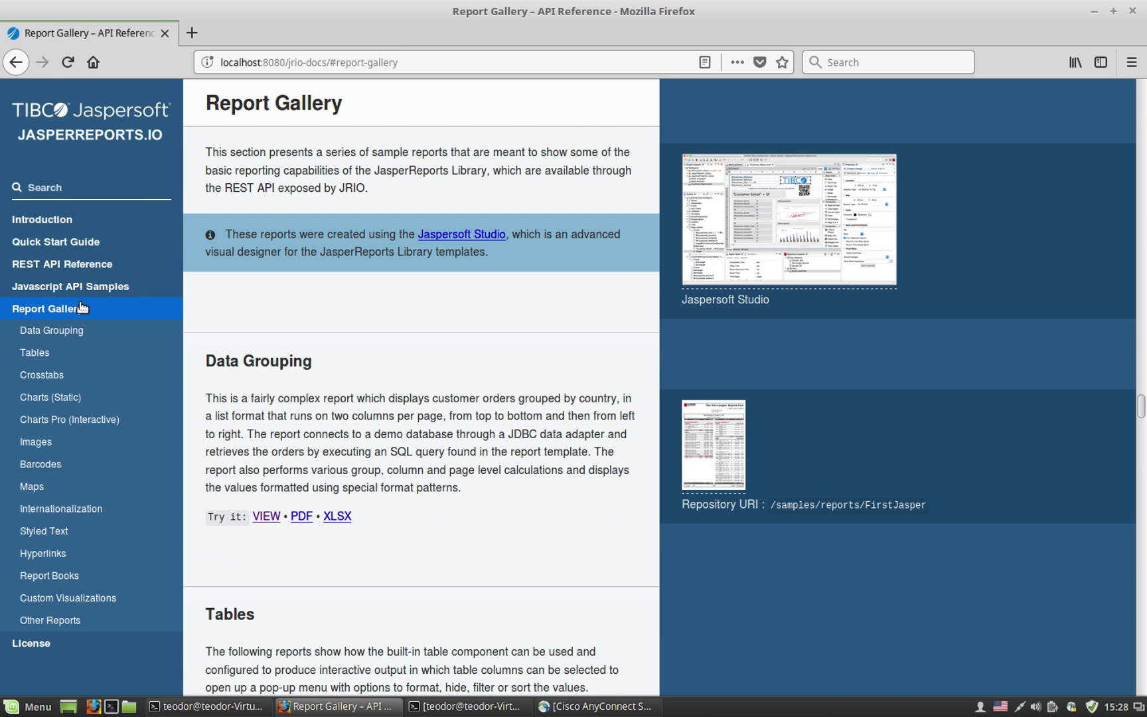
{"action": "scroll", "coordinate": [848, 413], "scroll_direction": "down", "scroll_amount": 3}
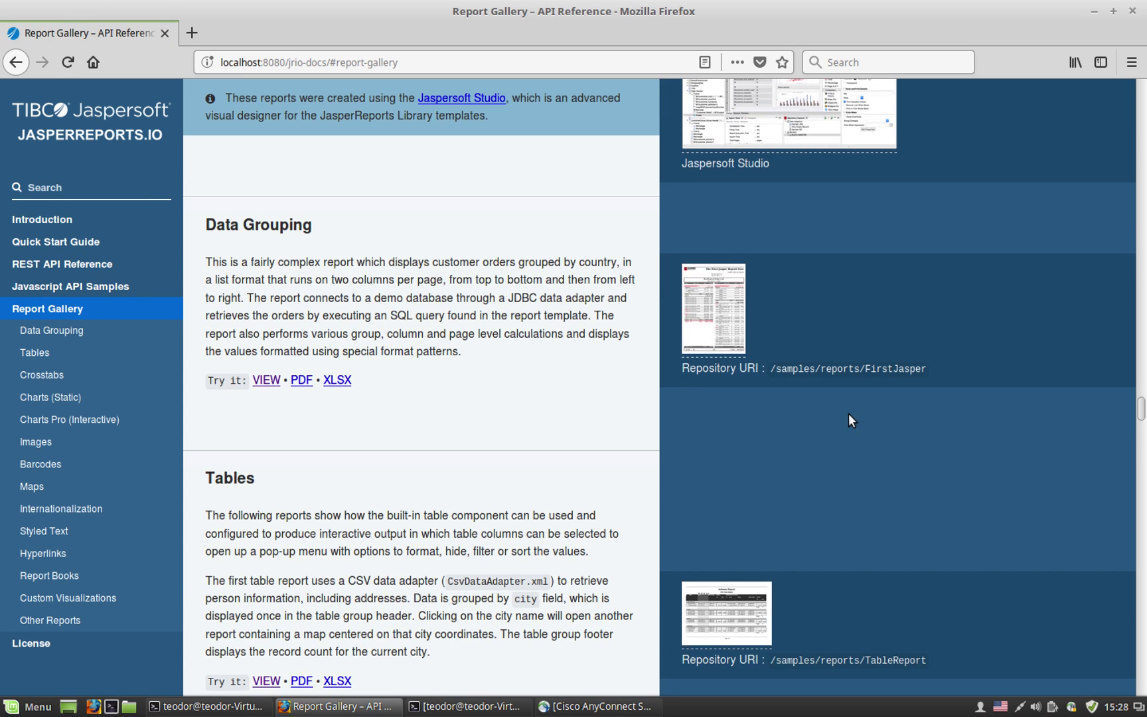
{"action": "scroll", "coordinate": [848, 413], "scroll_direction": "down", "scroll_amount": 6}
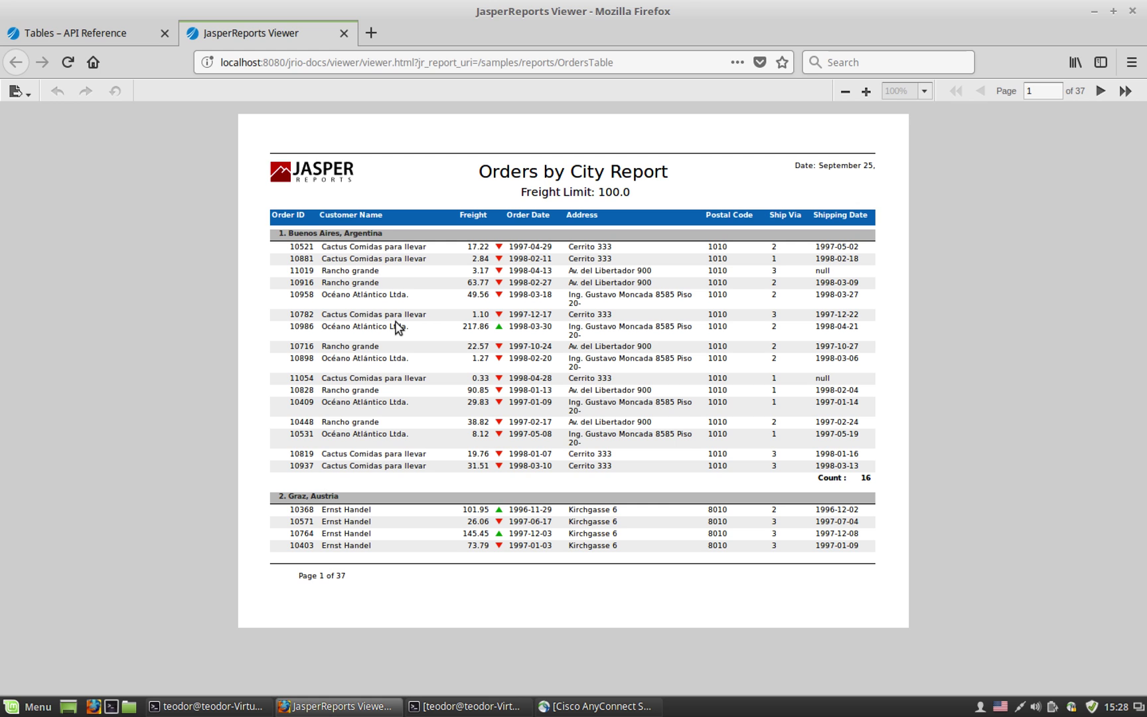
{"action": "left_click", "coordinate": [1093, 12]}
Step: Restore the terminal and run git branch to confirm jrio-demo-repo is on master
{"action": "left_click", "coordinate": [1082, 12]}
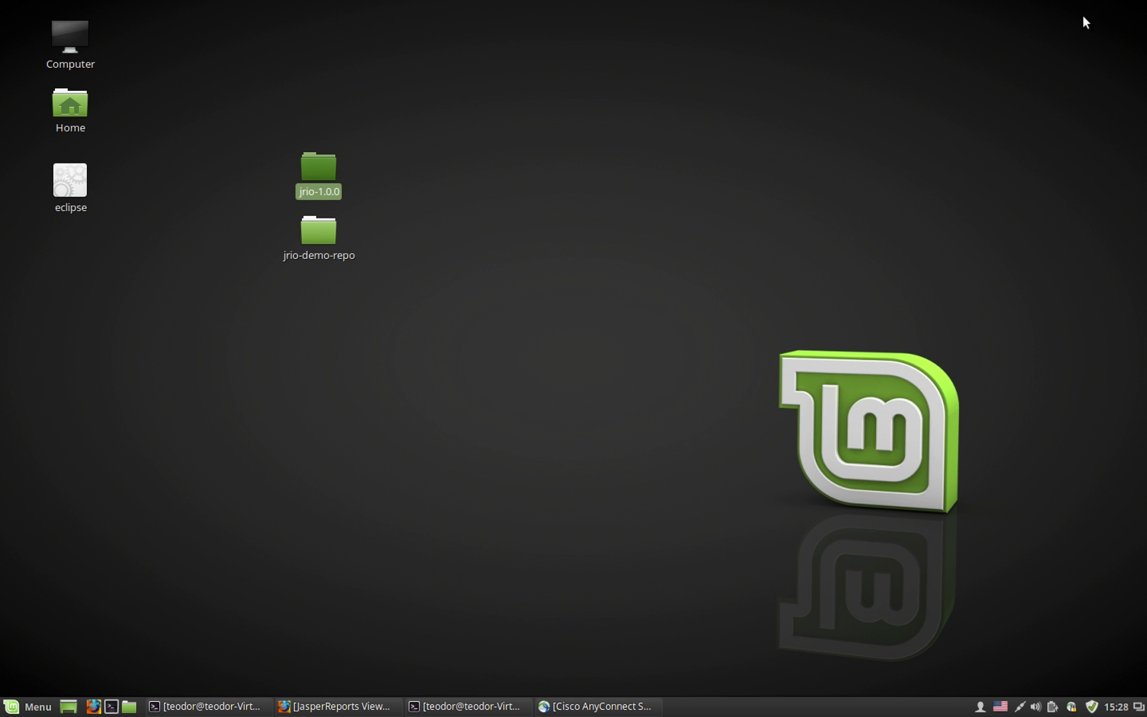
{"action": "left_click", "coordinate": [479, 243]}
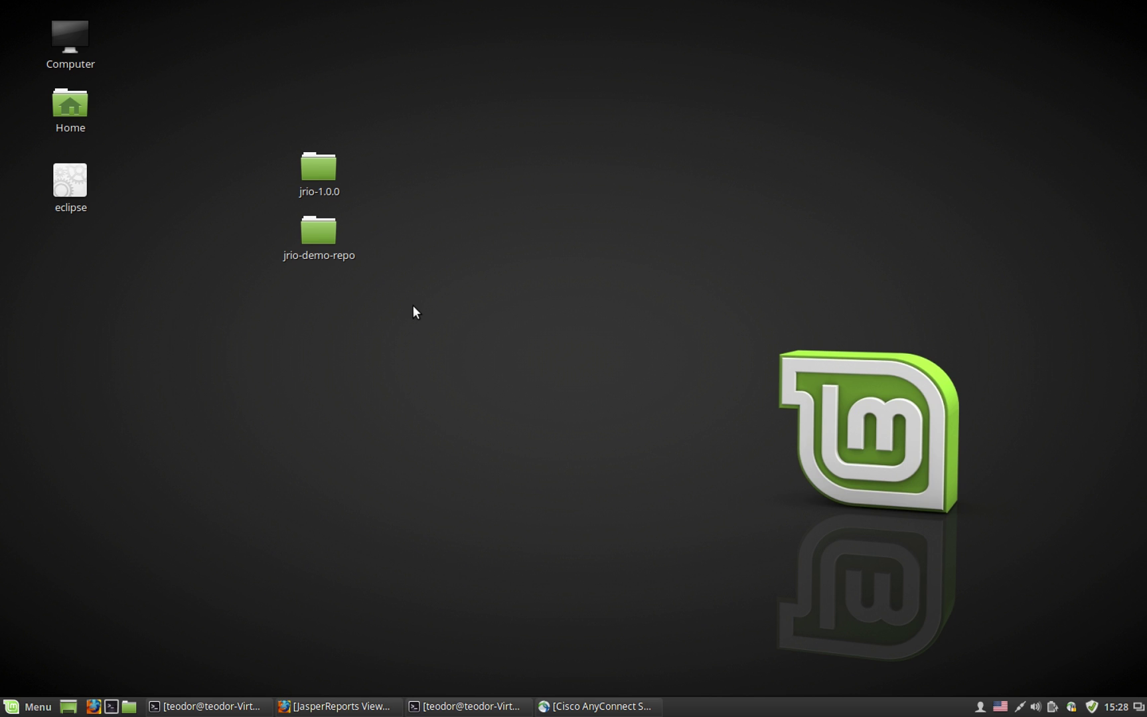
{"action": "left_click", "coordinate": [477, 708]}
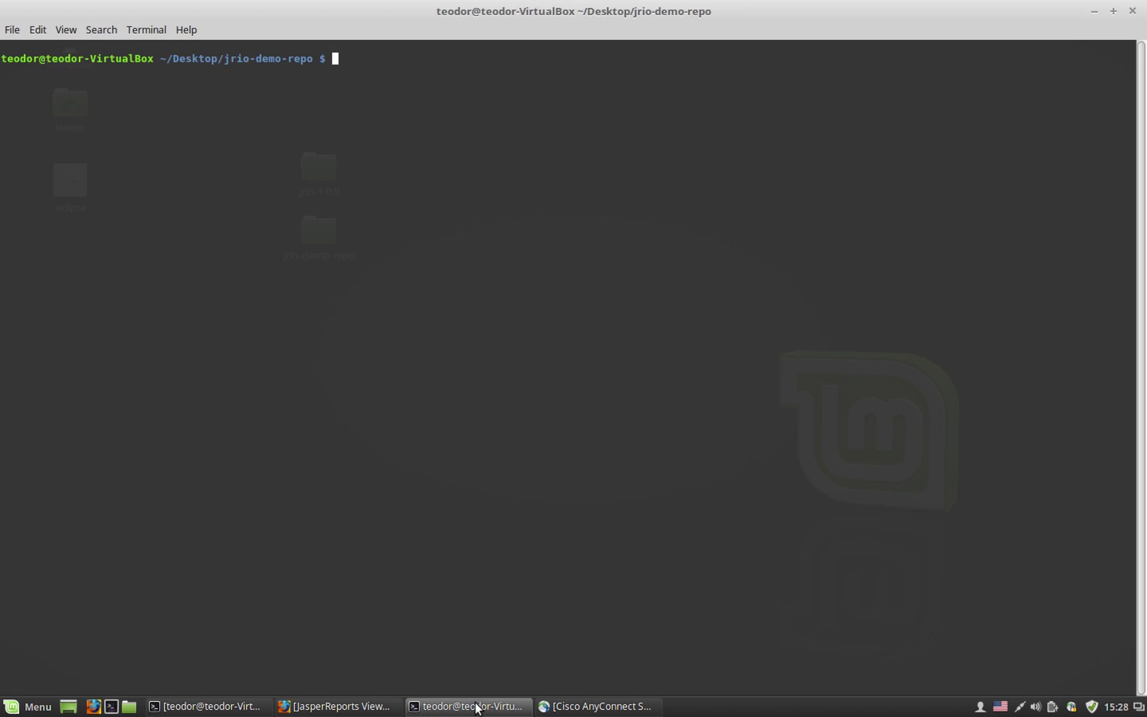
{"action": "left_click", "coordinate": [497, 377]}
{"action": "type", "text": "git bran"}
{"action": "key", "text": "BackSpace"}
{"action": "key", "text": "BackSpace"}
{"action": "key", "text": "BackSpace"}
{"action": "type", "text": "ranch"}
{"action": "key", "text": "Return"}
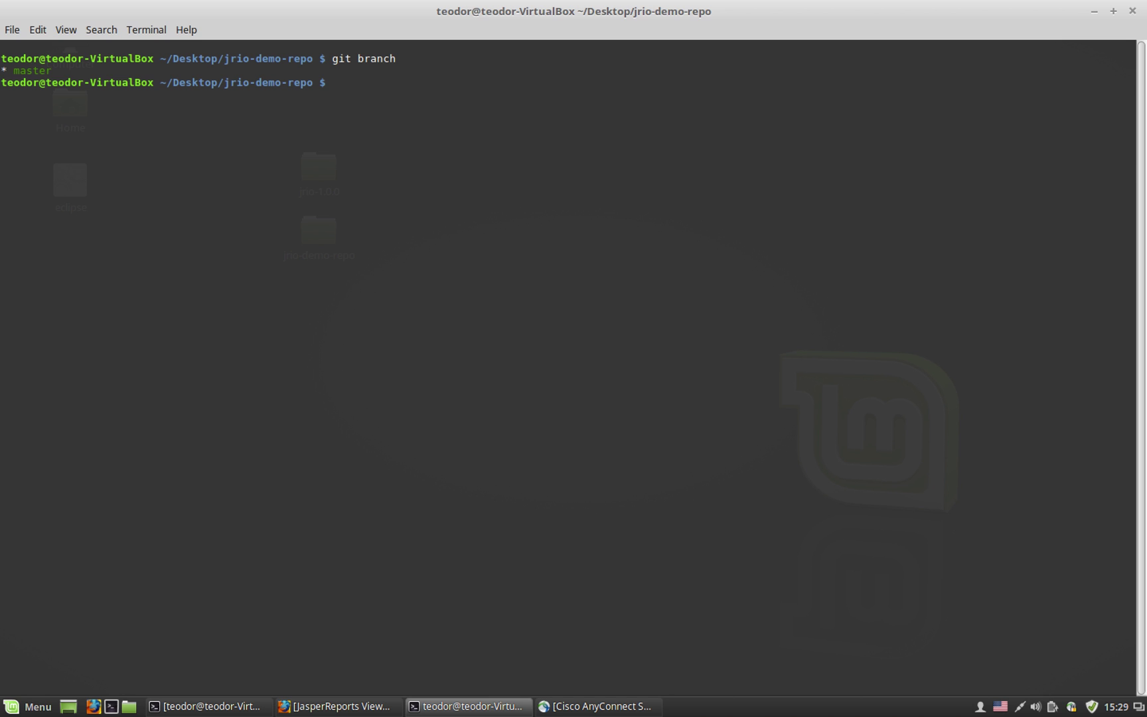
Step: Run git pull with the account username and password; it reports already up to date
{"action": "double_click", "coordinate": [29, 70]}
{"action": "left_click", "coordinate": [384, 90]}
{"action": "key", "text": "Return"}
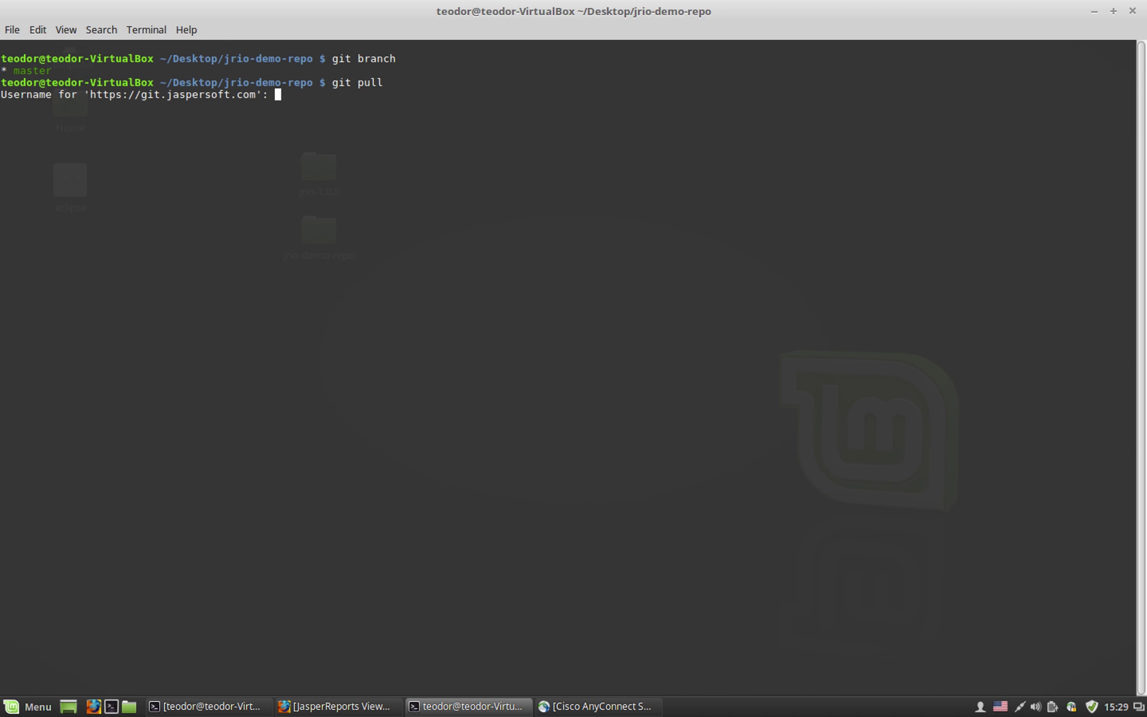
{"action": "key", "text": "Return"}
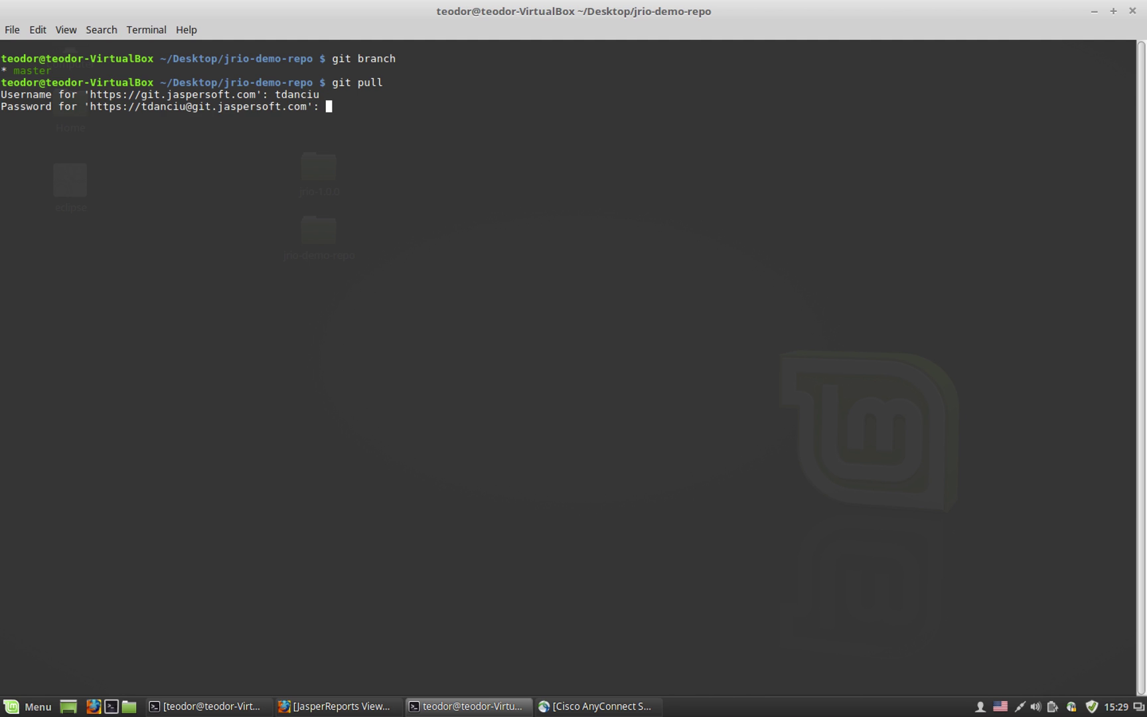
{"action": "key", "text": "Return"}
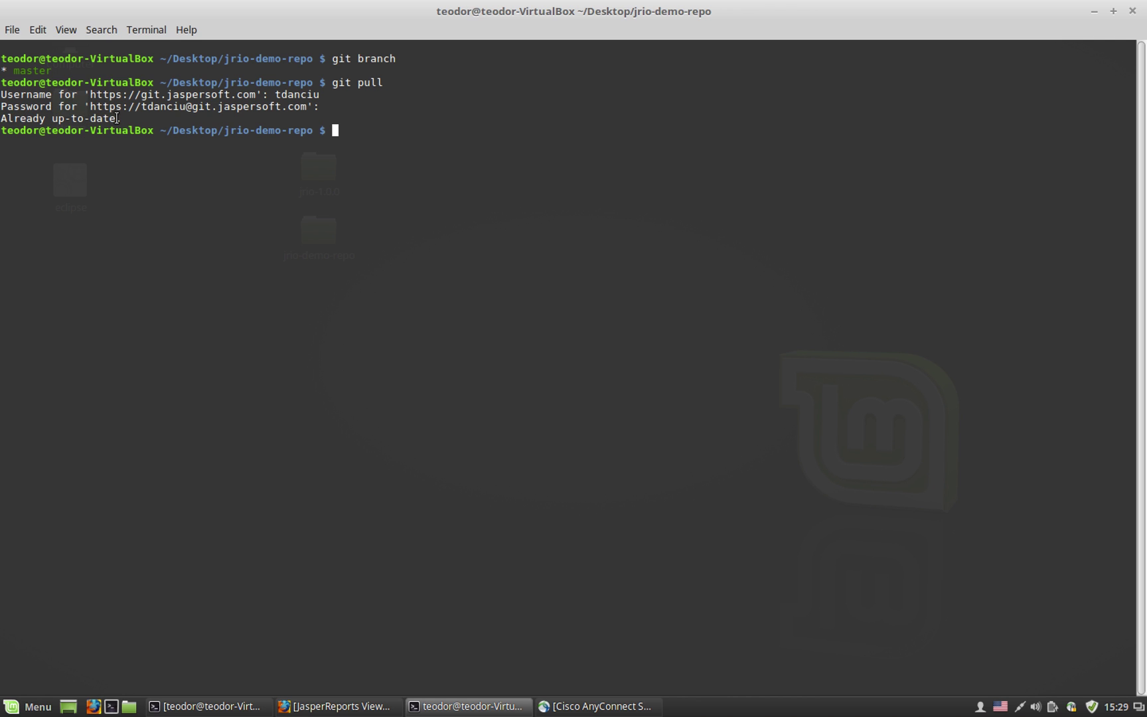
Step: Open jrio-demo-repo and expand repository, demo and reports to list CustomerOverview.jrxml and other reports
{"action": "left_click", "coordinate": [1093, 14]}
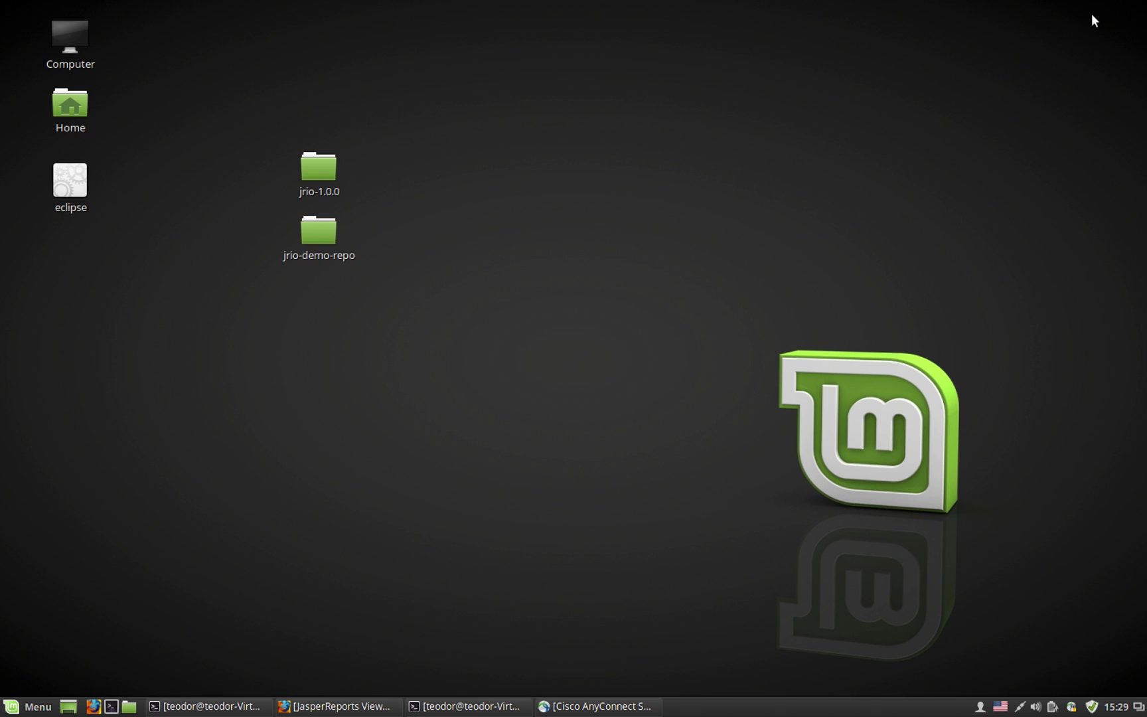
{"action": "double_click", "coordinate": [317, 229]}
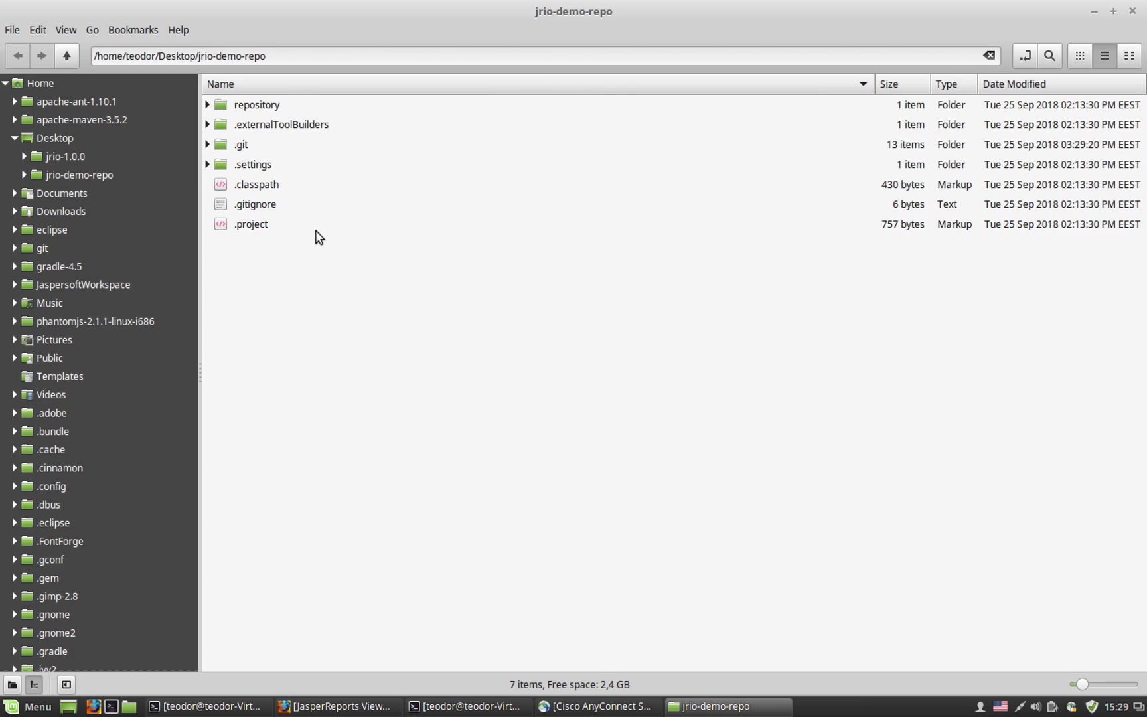
{"action": "left_click", "coordinate": [207, 104]}
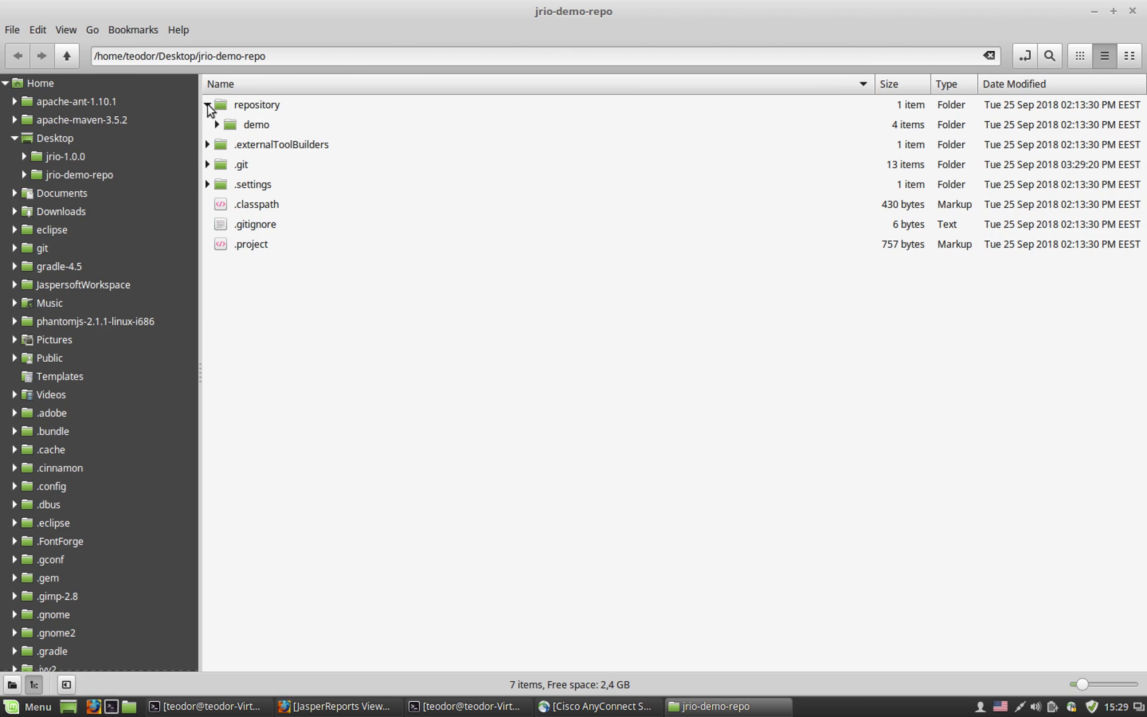
{"action": "left_click", "coordinate": [217, 125]}
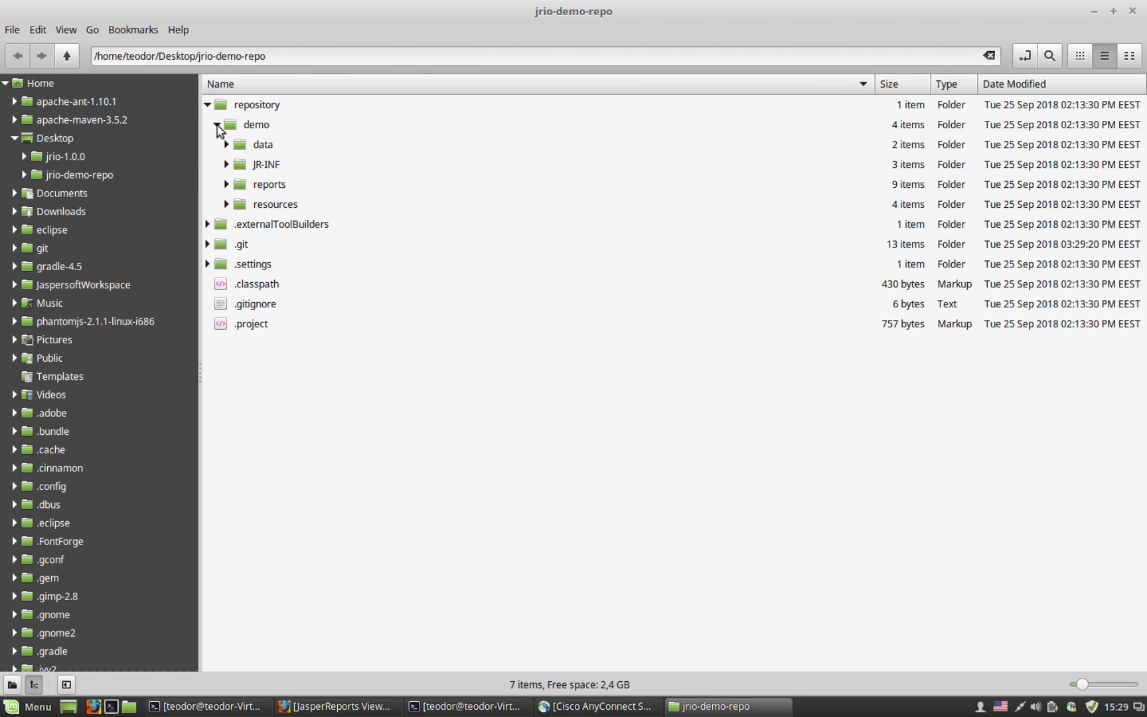
{"action": "left_click", "coordinate": [226, 184]}
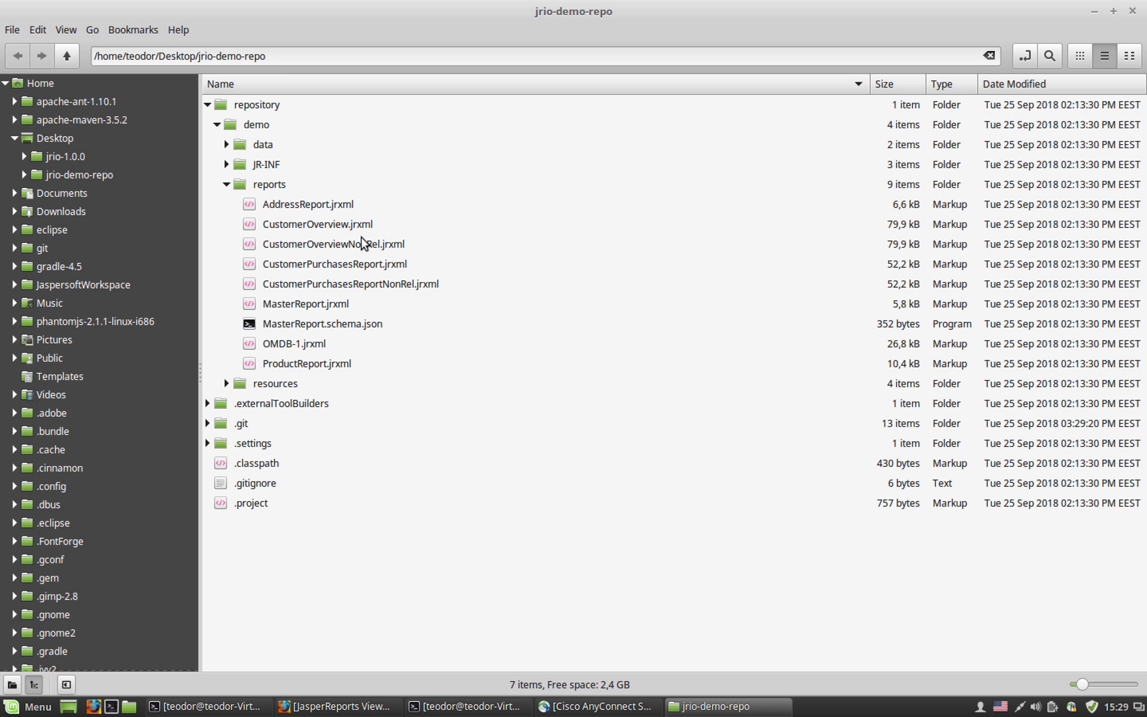
Step: Minimize the file manager and open the jrio-1.0.0 folder from the desktop
{"action": "left_click", "coordinate": [1094, 13]}
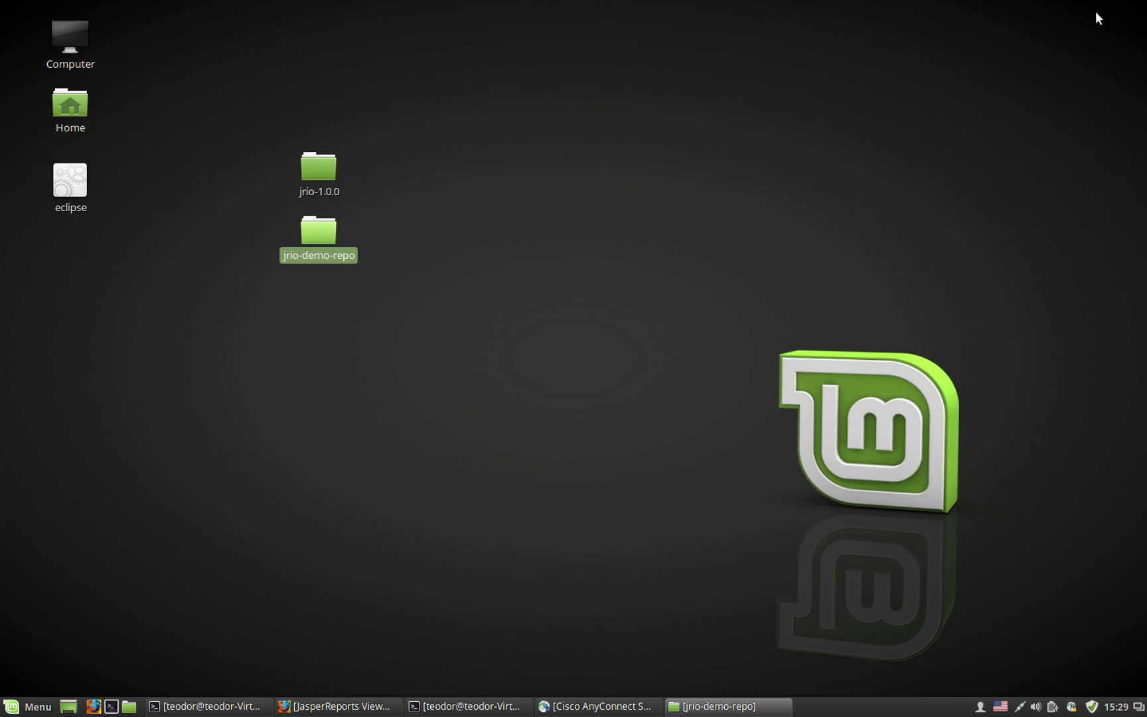
{"action": "left_click", "coordinate": [543, 221]}
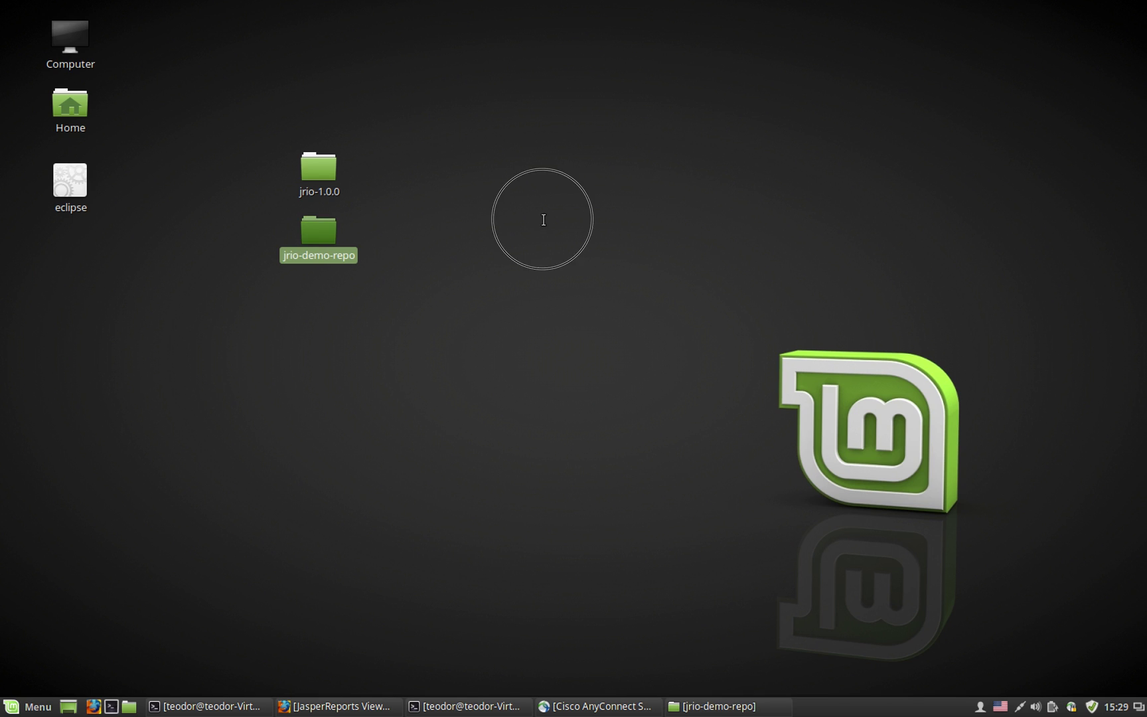
{"action": "left_click", "coordinate": [316, 237]}
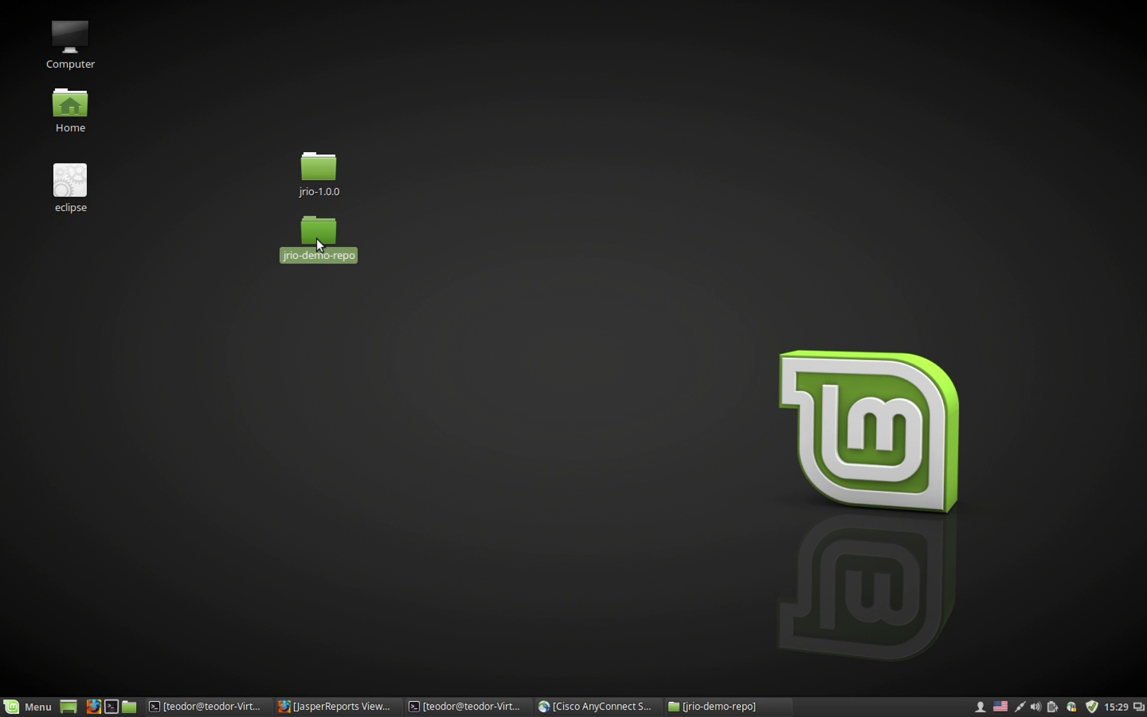
{"action": "left_click", "coordinate": [320, 168]}
{"action": "double_click", "coordinate": [320, 166]}
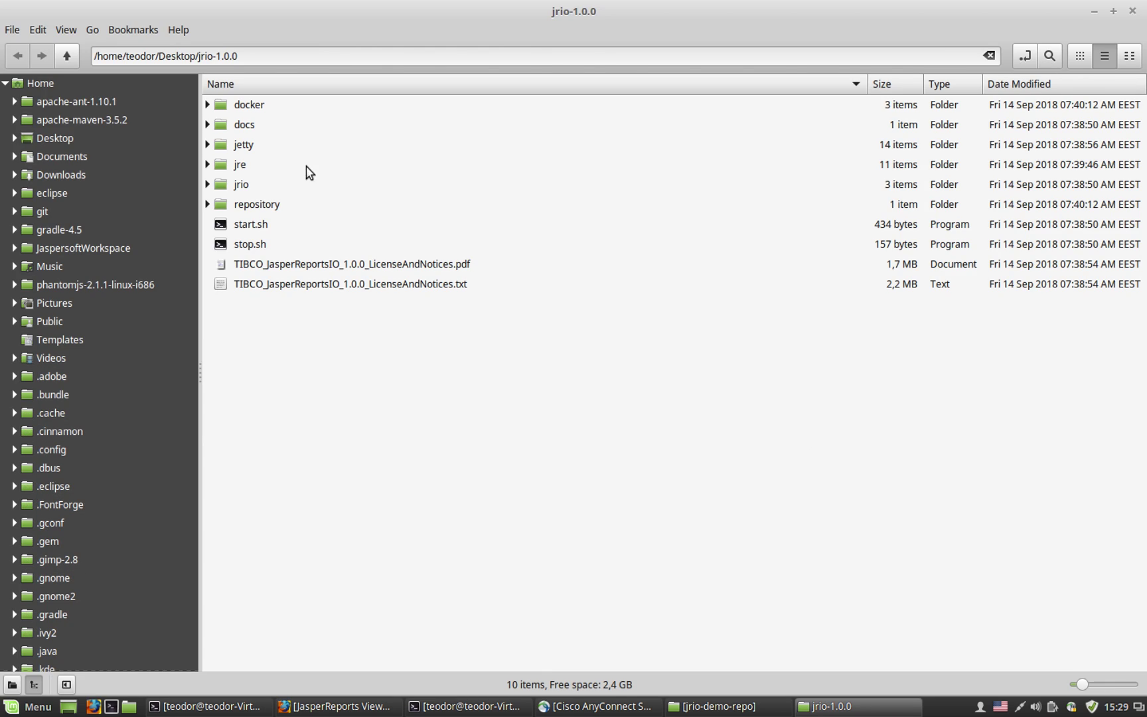
Step: Drill into jrio/webapps/jrio/WEB-INF and open applicationContext-repository.xml in the text editor
{"action": "left_click", "coordinate": [207, 184]}
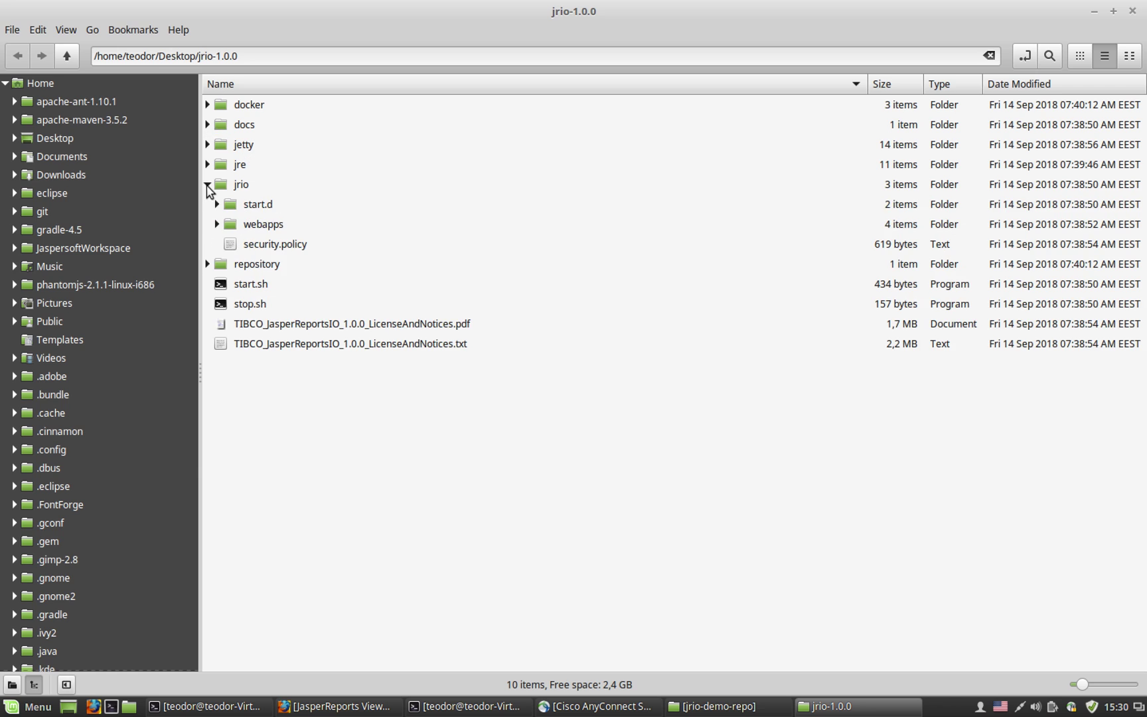
{"action": "left_click", "coordinate": [217, 224]}
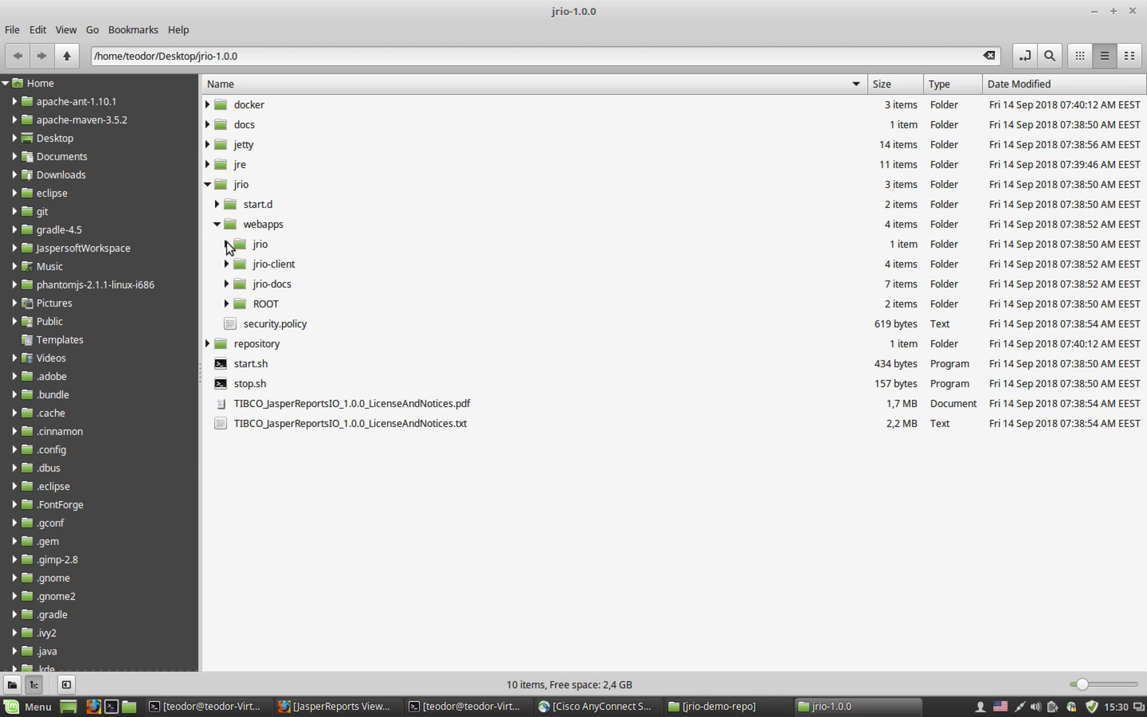
{"action": "left_click", "coordinate": [226, 244]}
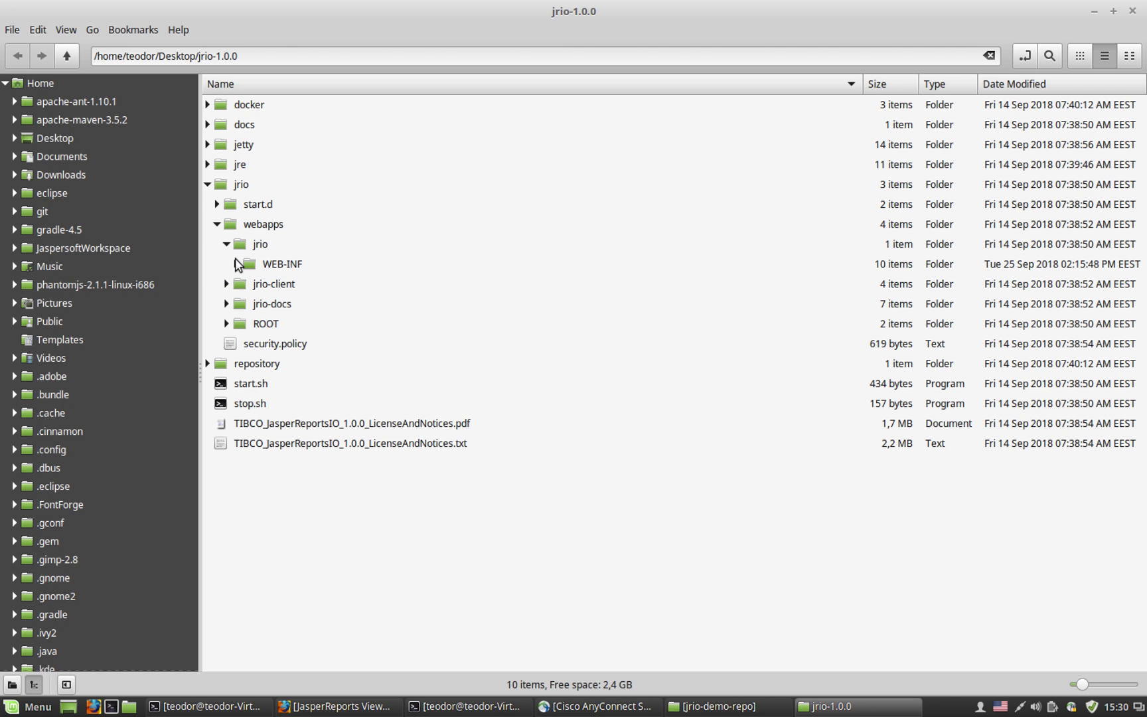
{"action": "left_click", "coordinate": [236, 264]}
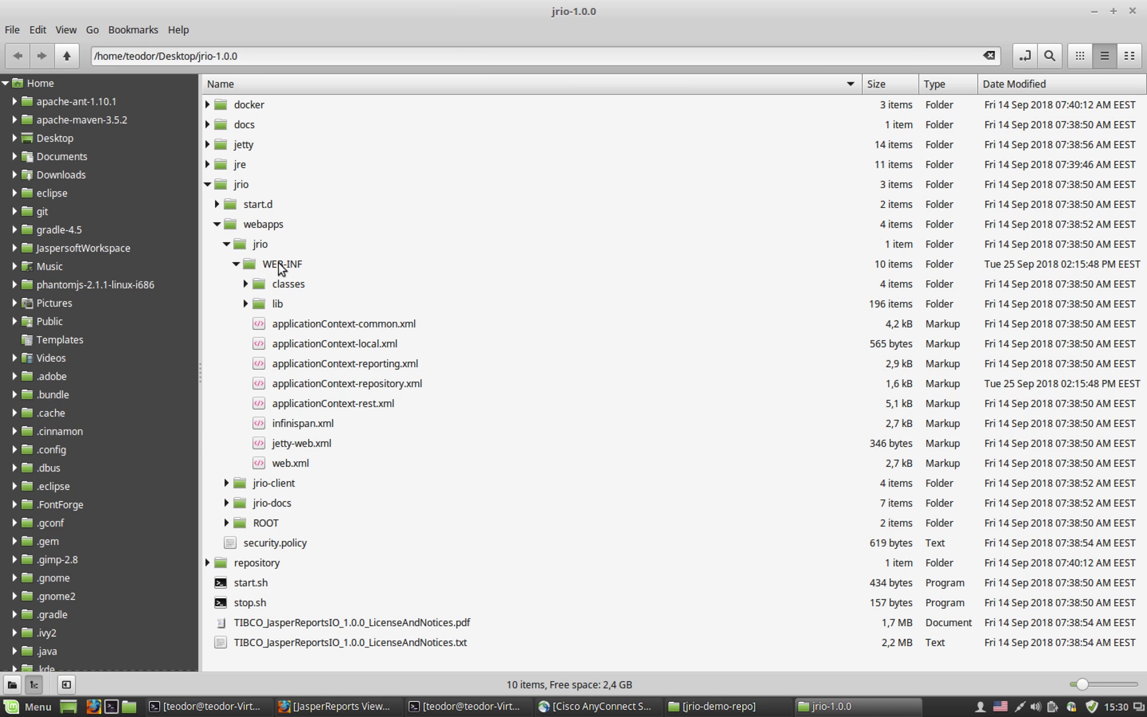
{"action": "left_click", "coordinate": [351, 389]}
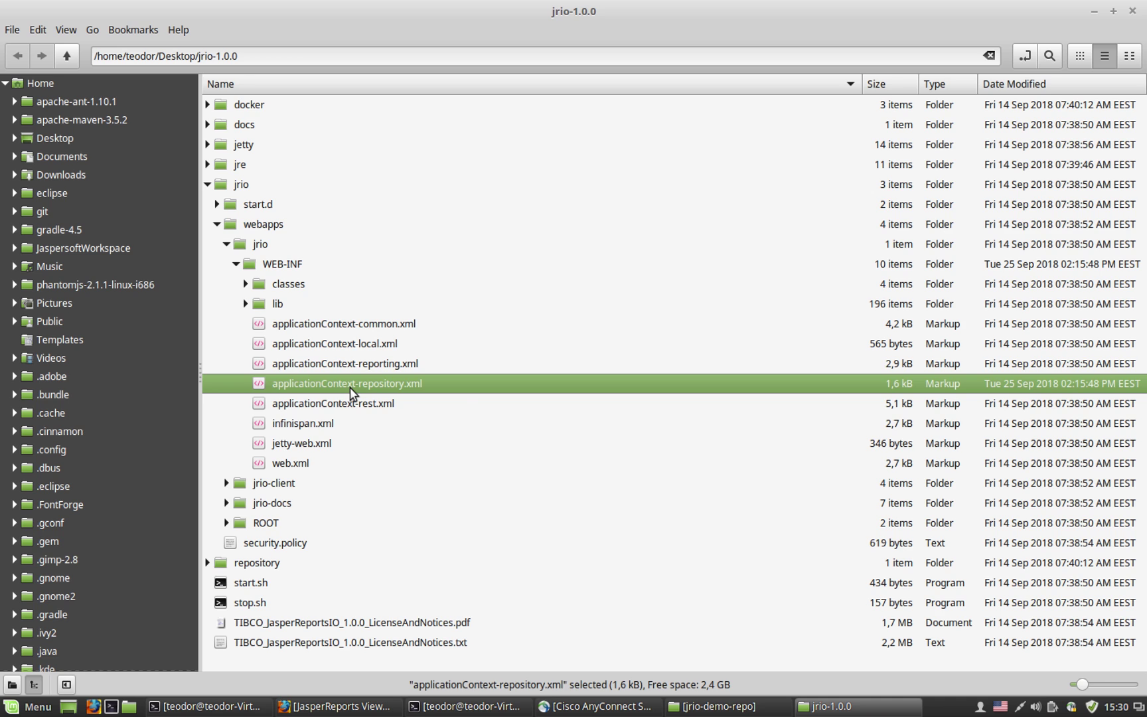
{"action": "right_click", "coordinate": [350, 388]}
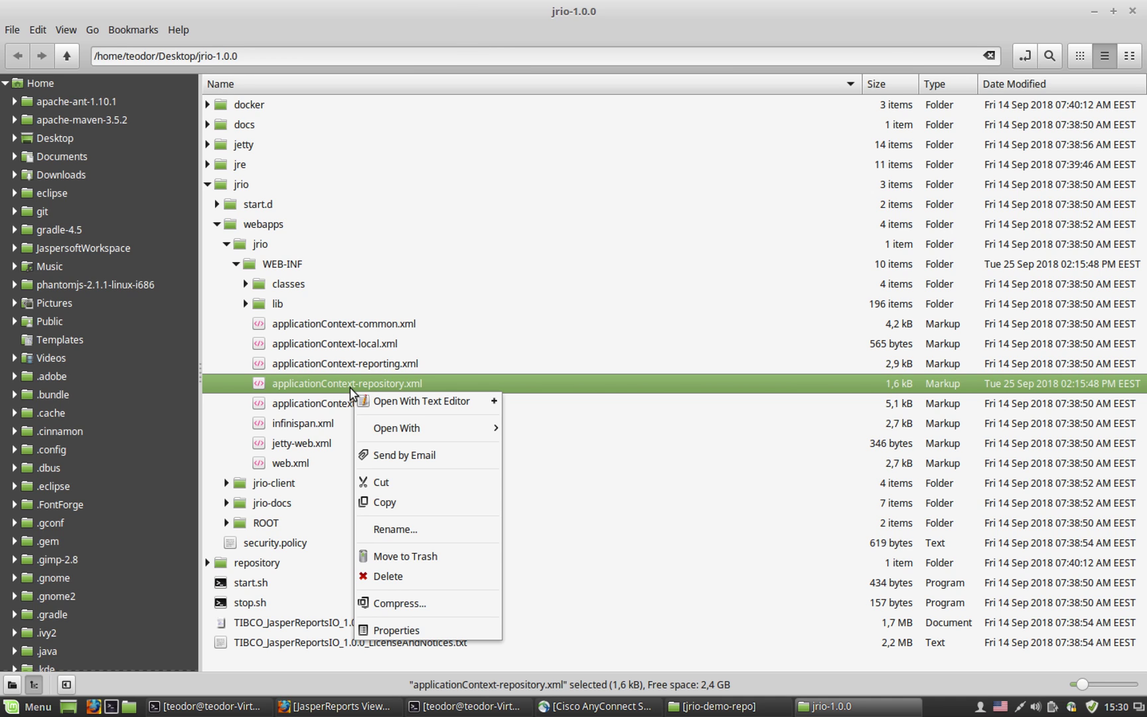
{"action": "left_click", "coordinate": [395, 401]}
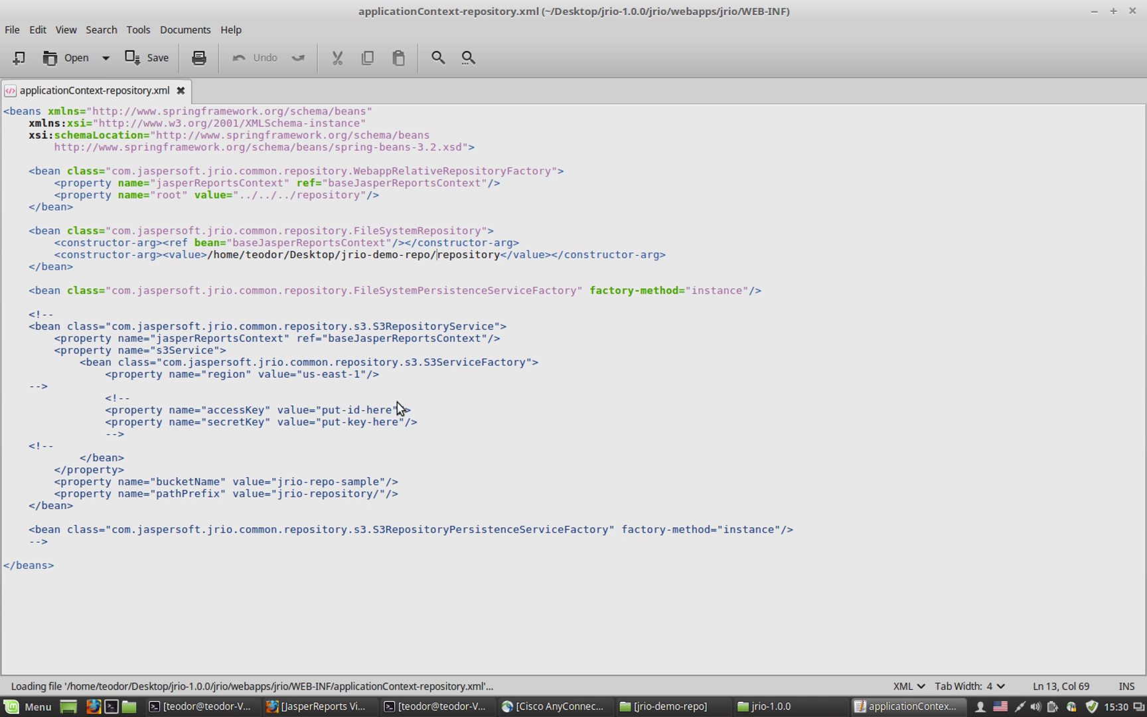
Step: Inspect the repository factory bean, path value and FileSystemRepository class, then minimize Xed and Nemo
{"action": "left_click", "coordinate": [399, 172]}
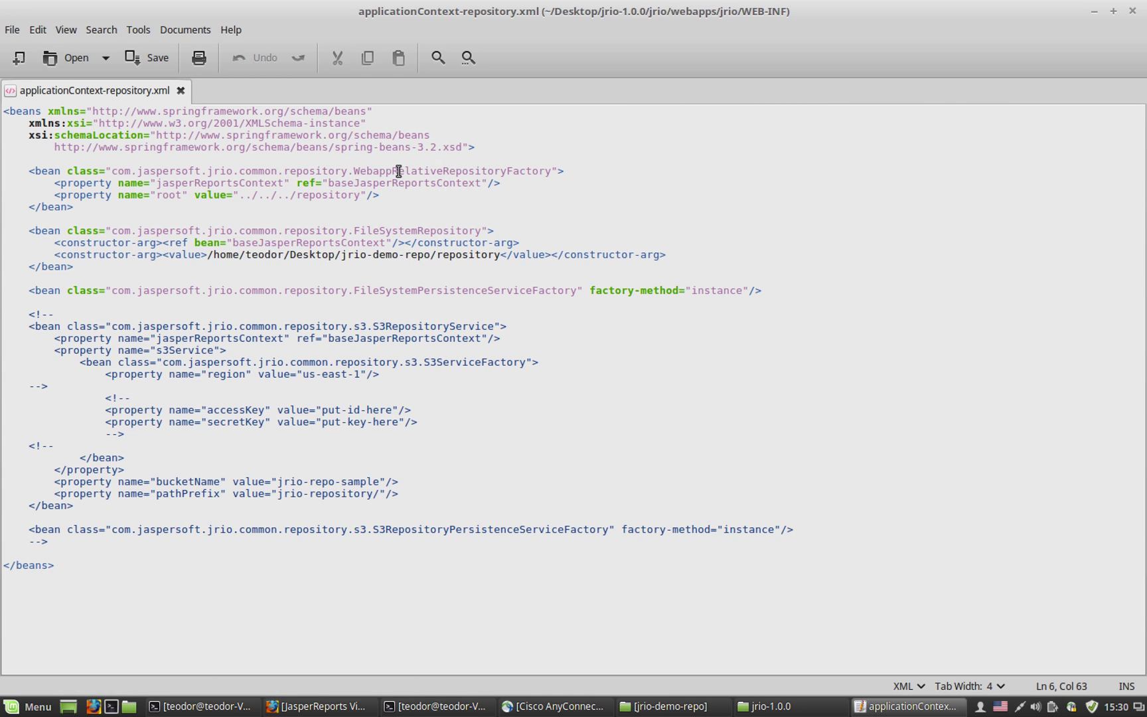
{"action": "double_click", "coordinate": [399, 171]}
{"action": "double_click", "coordinate": [379, 183]}
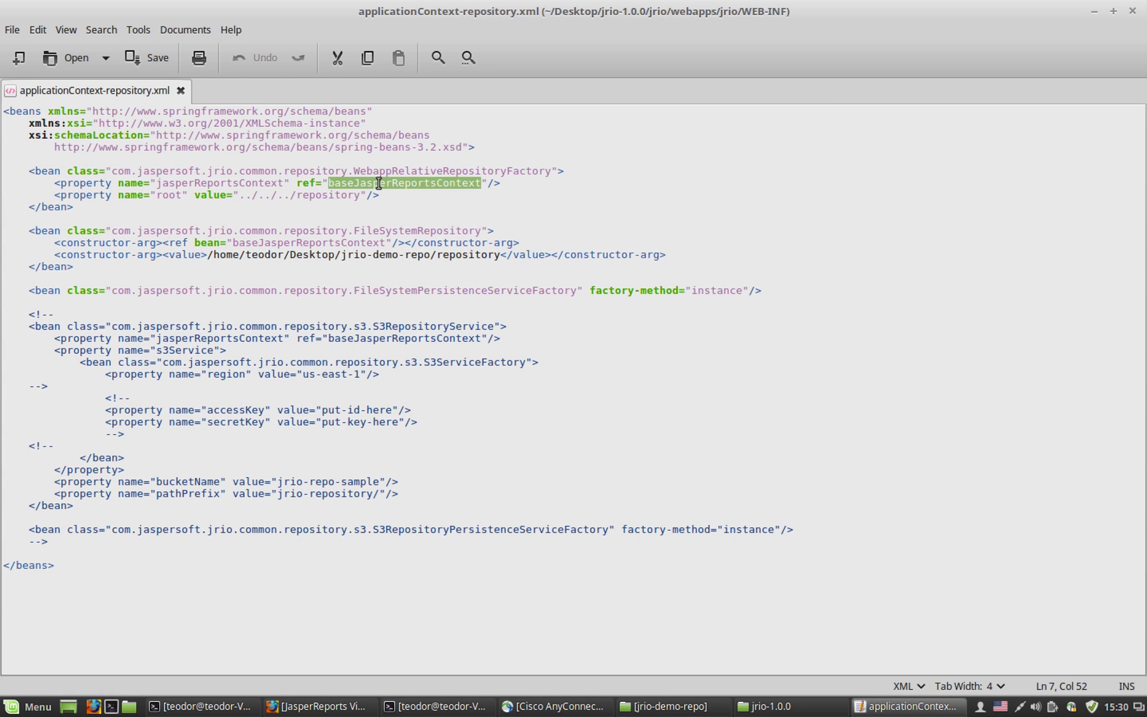
{"action": "double_click", "coordinate": [336, 194]}
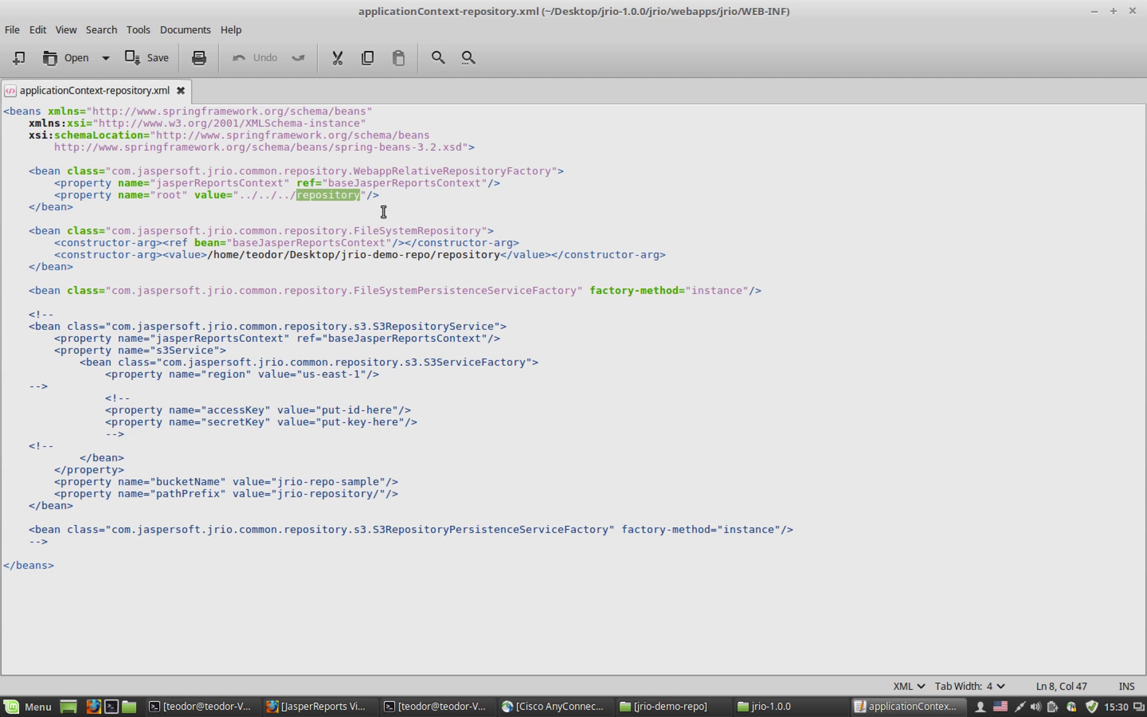
{"action": "left_click", "coordinate": [354, 230]}
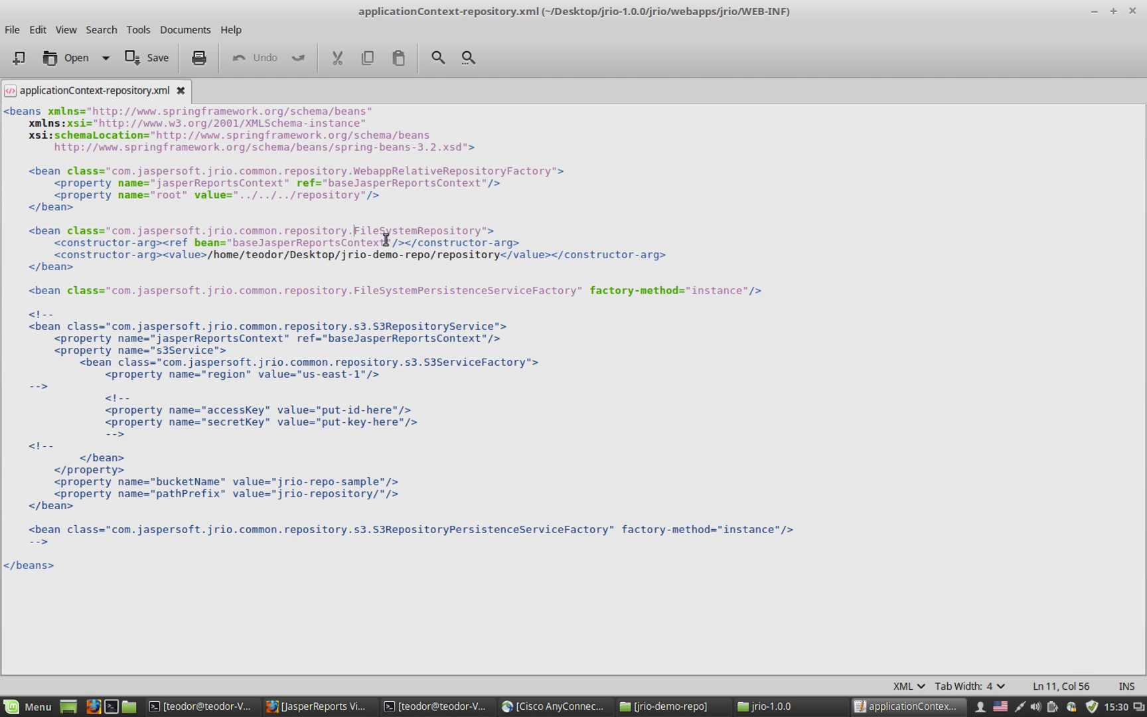
{"action": "left_click", "coordinate": [402, 231]}
{"action": "double_click", "coordinate": [402, 231]}
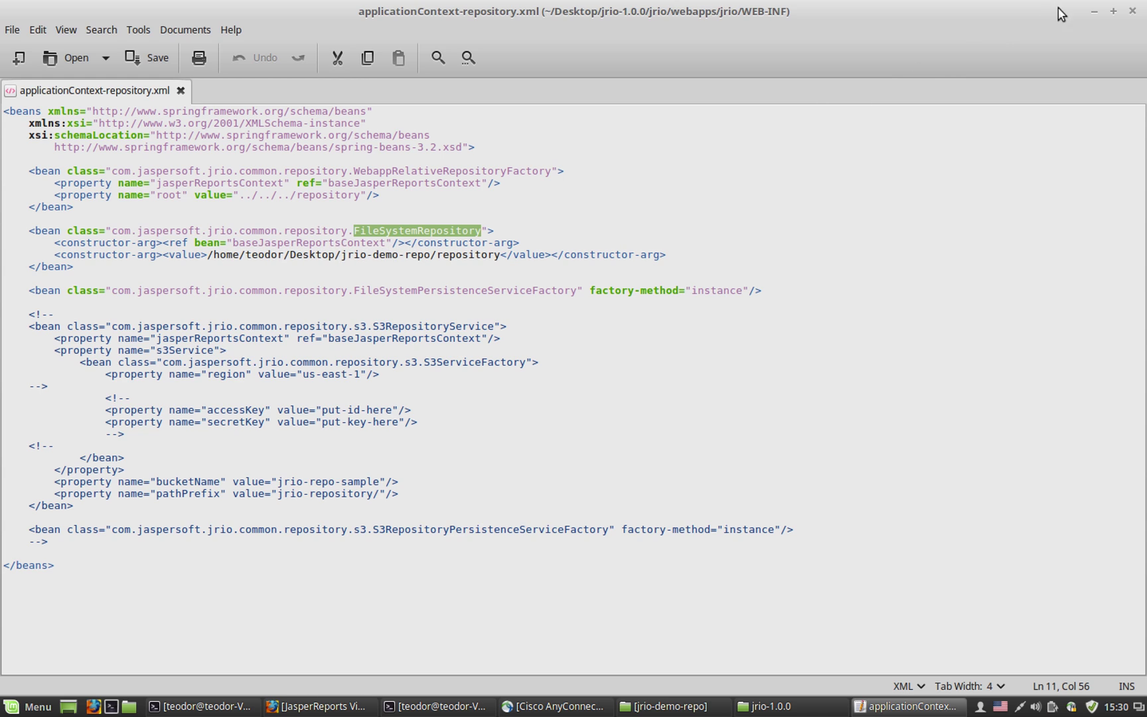
{"action": "left_click", "coordinate": [1094, 11]}
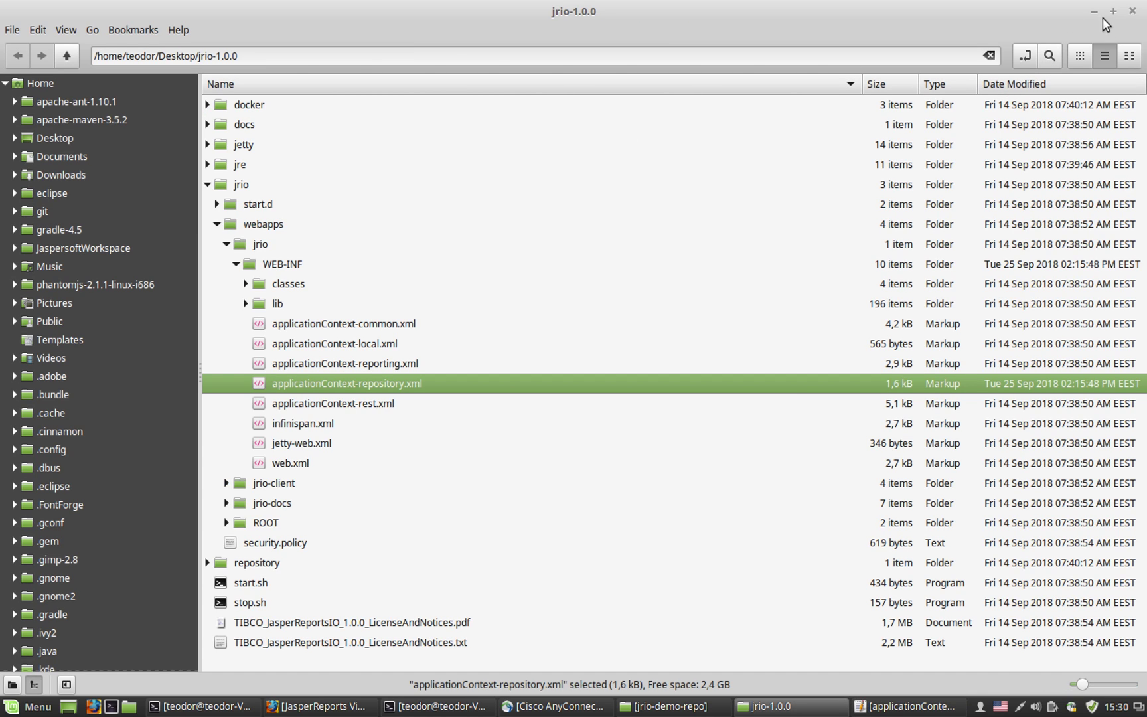
{"action": "left_click", "coordinate": [1095, 12]}
Step: Change the Firefox viewer URL from samples/reports/OrdersTable to demo/reports/CustomerOverview
{"action": "left_click", "coordinate": [323, 239]}
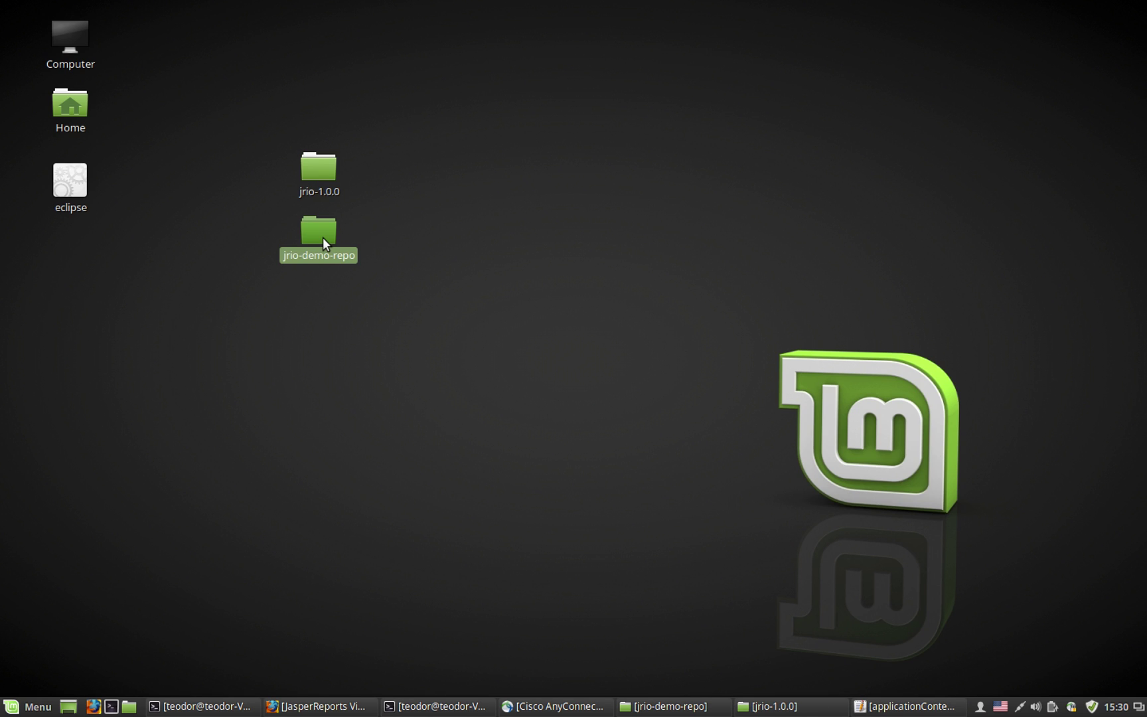
{"action": "left_click", "coordinate": [504, 242]}
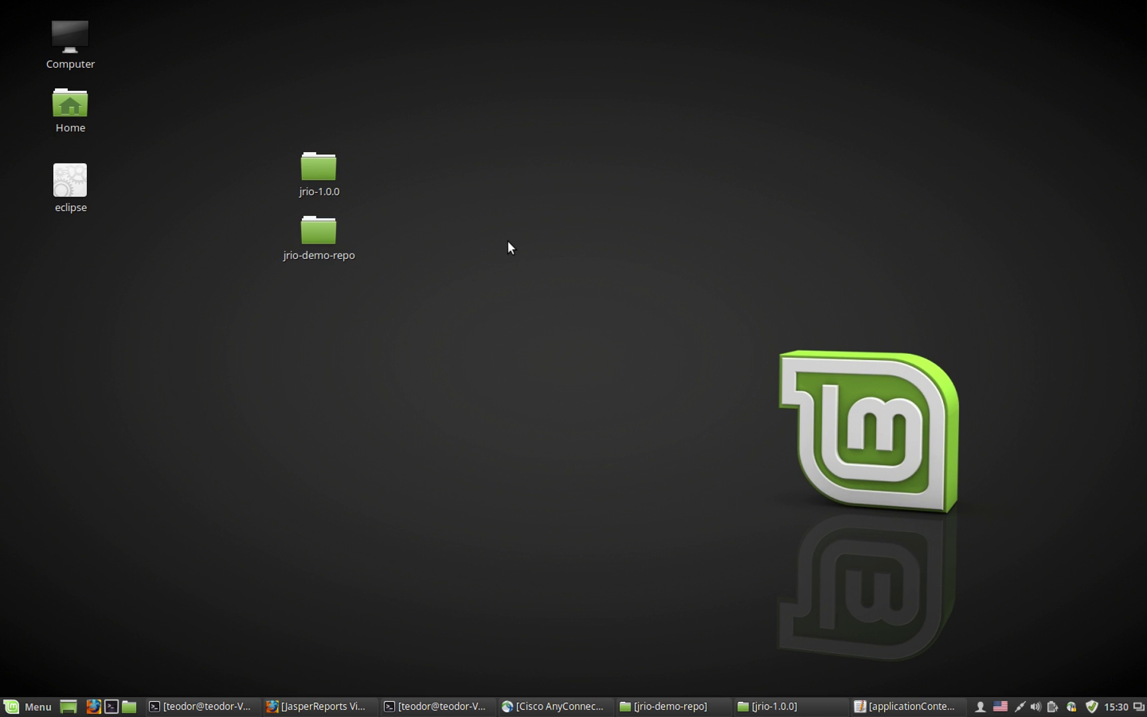
{"action": "left_click", "coordinate": [337, 709]}
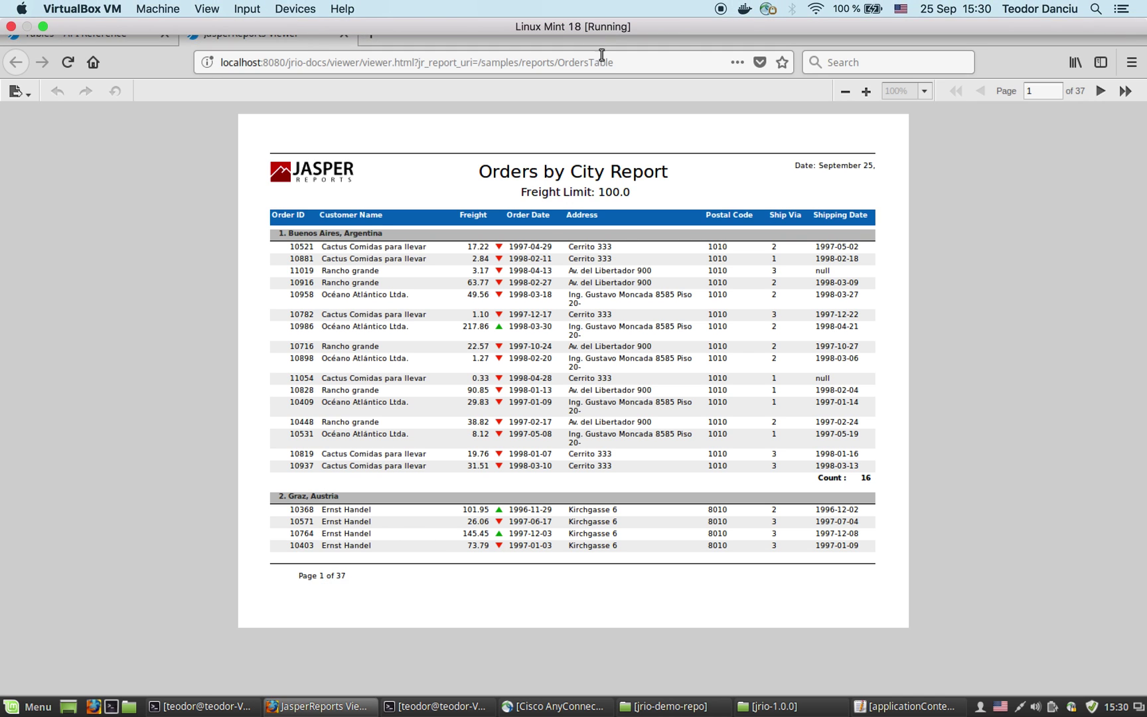
{"action": "left_click", "coordinate": [624, 62]}
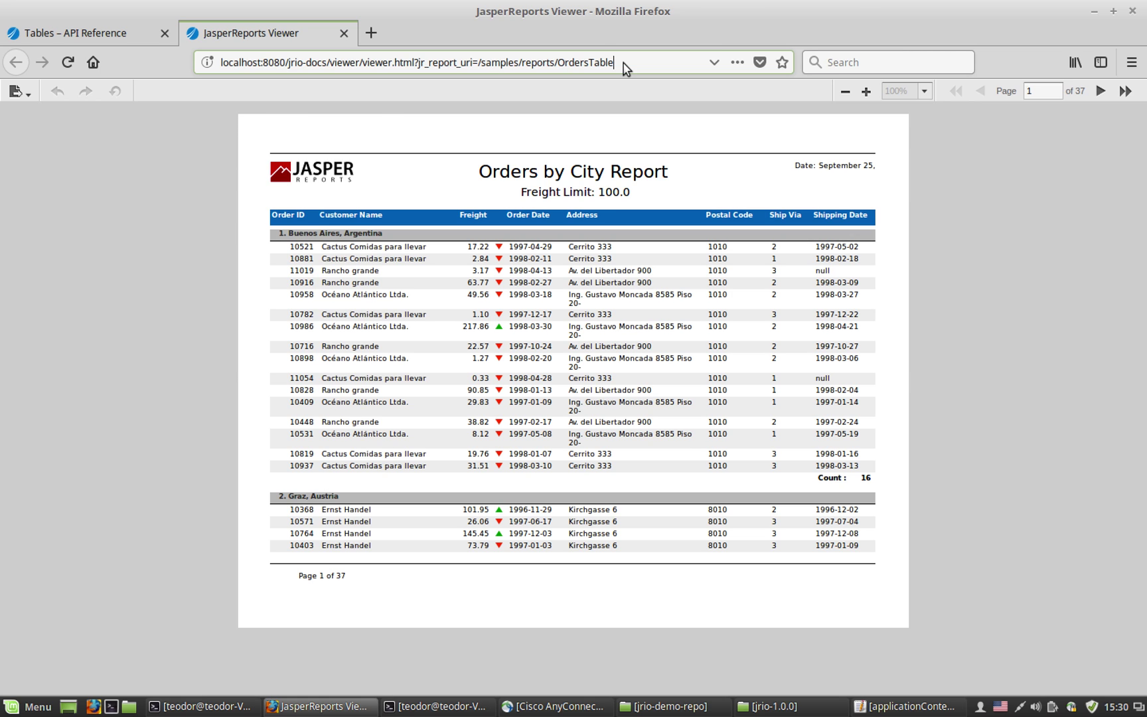
{"action": "key", "text": "BackSpace"}
{"action": "key", "text": "BackSpace"}
{"action": "key", "text": "BackSpace"}
{"action": "key", "text": "BackSpace"}
{"action": "key", "text": "BackSpace"}
{"action": "key", "text": "BackSpace"}
{"action": "key", "text": "BackSpace"}
{"action": "key", "text": "BackSpace"}
{"action": "key", "text": "BackSpace"}
{"action": "key", "text": "BackSpace"}
{"action": "key", "text": "BackSpace"}
{"action": "key", "text": "BackSpace"}
{"action": "key", "text": "BackSpace"}
{"action": "key", "text": "BackSpace"}
{"action": "key", "text": "BackSpace"}
{"action": "key", "text": "BackSpace"}
{"action": "key", "text": "BackSpace"}
{"action": "key", "text": "BackSpace"}
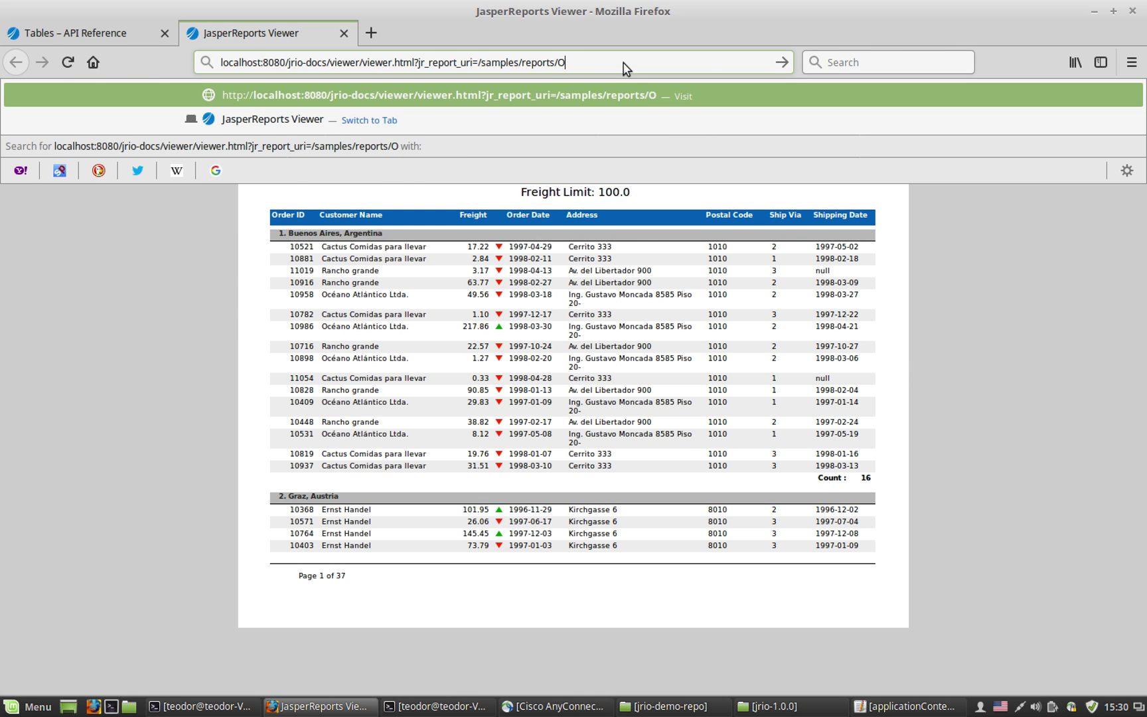
{"action": "key", "text": "BackSpace"}
{"action": "key", "text": "BackSpace"}
{"action": "key", "text": "BackSpace"}
{"action": "key", "text": "BackSpace"}
{"action": "key", "text": "BackSpace"}
{"action": "key", "text": "BackSpace"}
{"action": "key", "text": "BackSpace"}
{"action": "key", "text": "BackSpace"}
{"action": "key", "text": "BackSpace"}
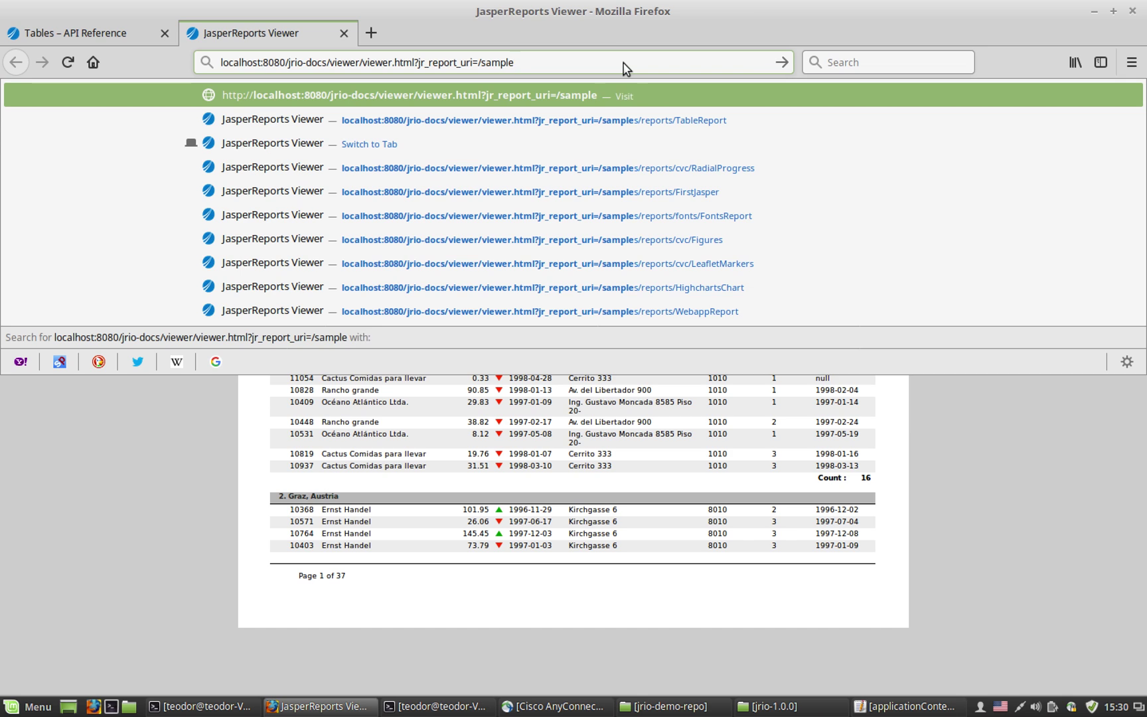
{"action": "type", "text": "demo"}
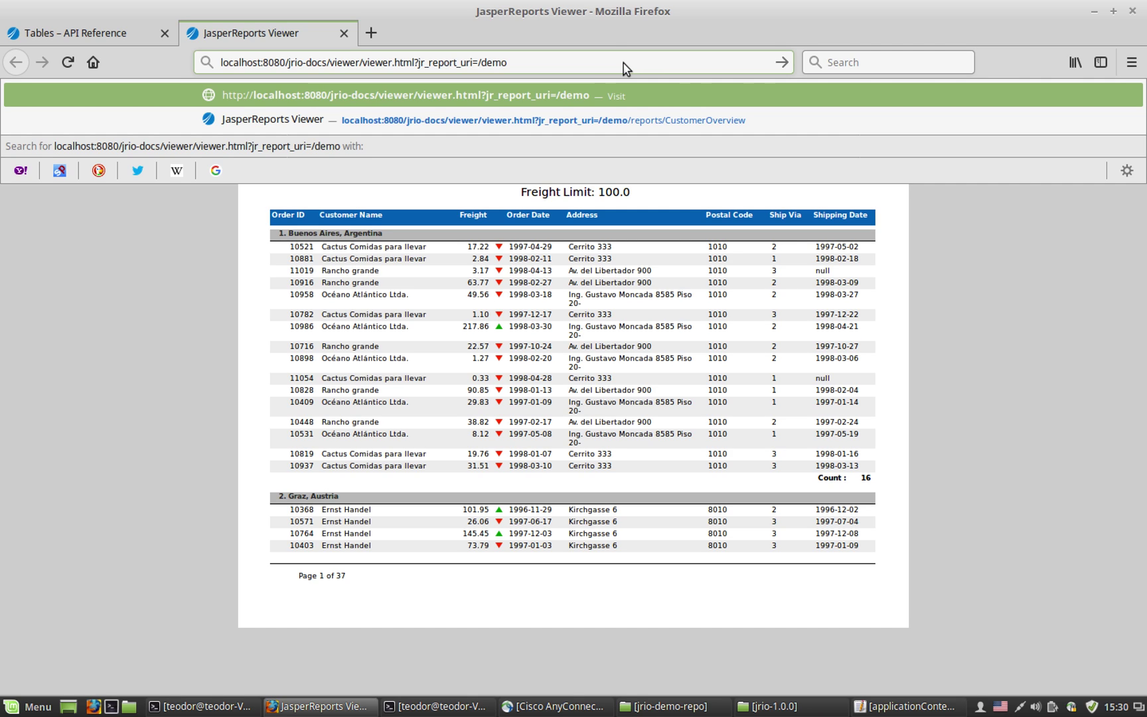
{"action": "type", "text": "/reports/"}
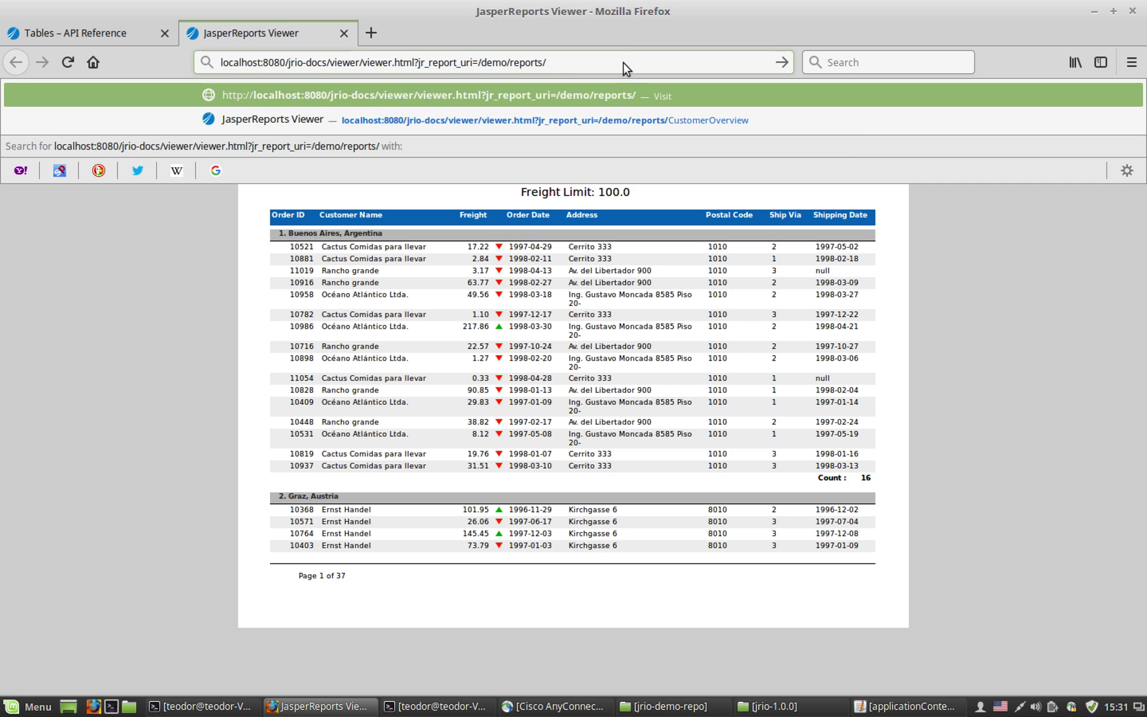
{"action": "type", "text": "CustomerOv"}
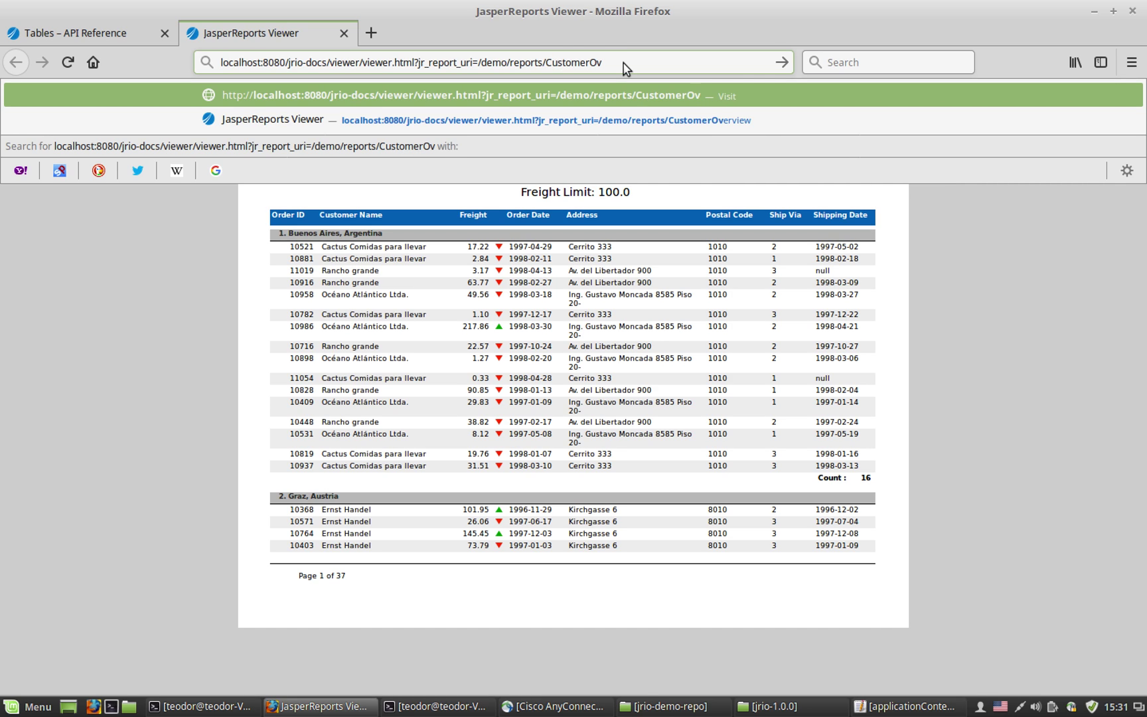
{"action": "type", "text": "erview"}
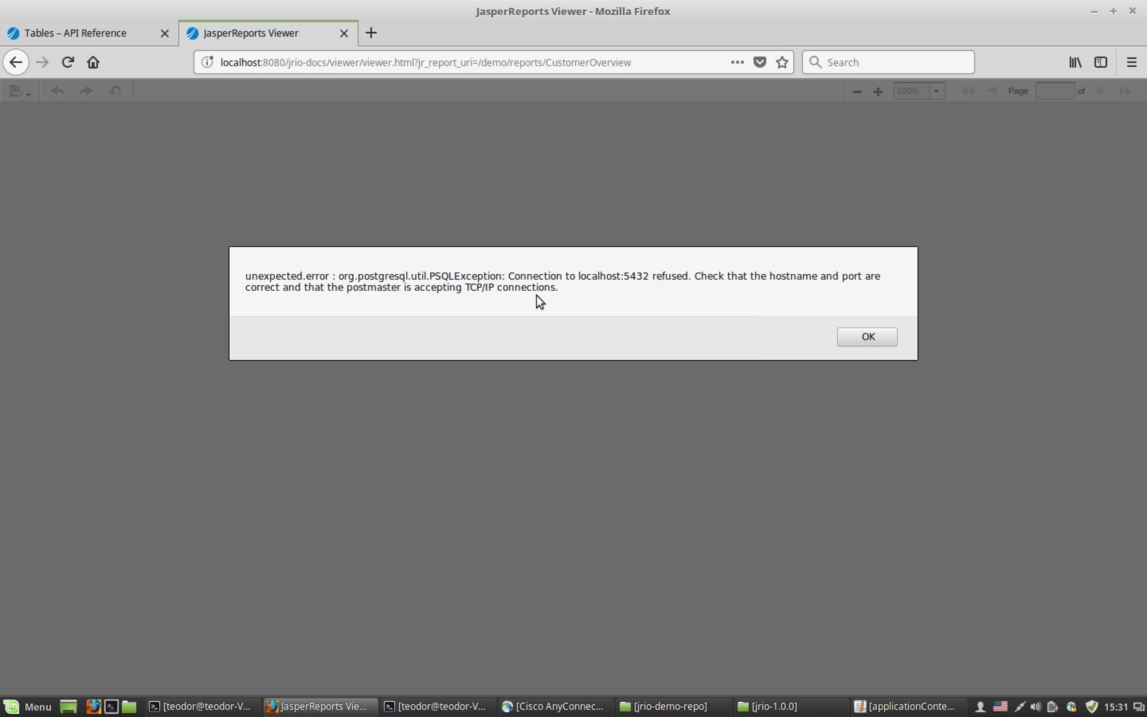
Step: Select 'localhost' in the refused PostgreSQL connection error message
{"action": "double_click", "coordinate": [596, 276]}
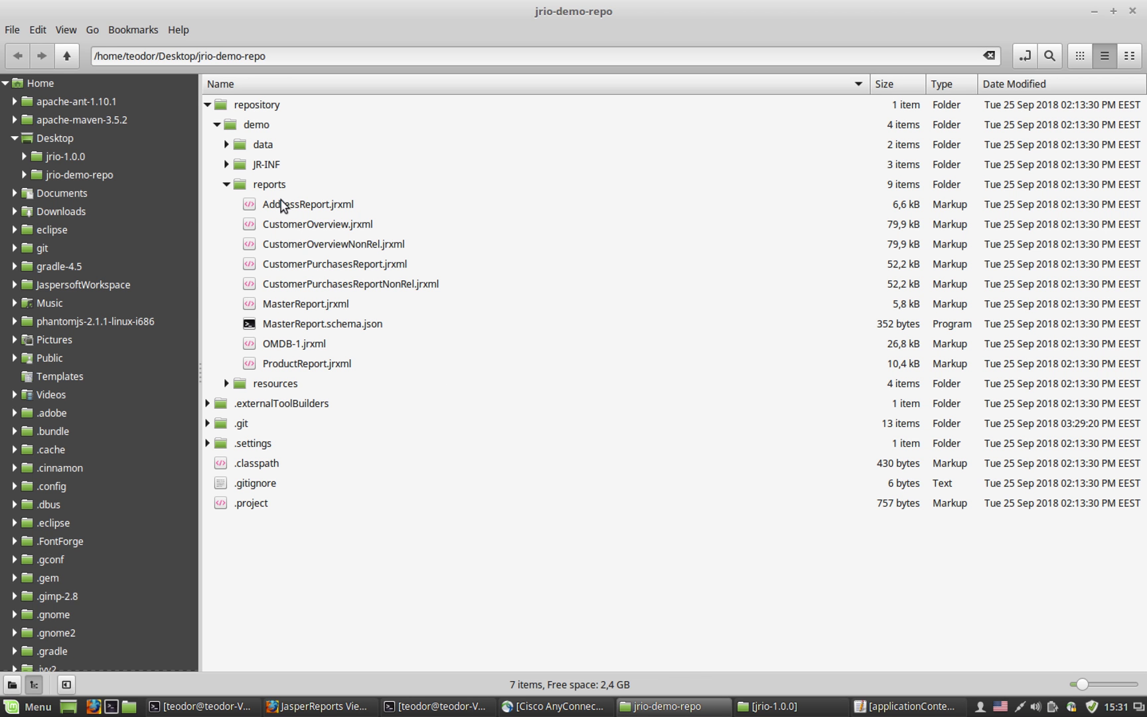
Step: Expand the data folder in Nemo to list FoodmartJDBC.xml and OMDB.xml
{"action": "left_click", "coordinate": [227, 144]}
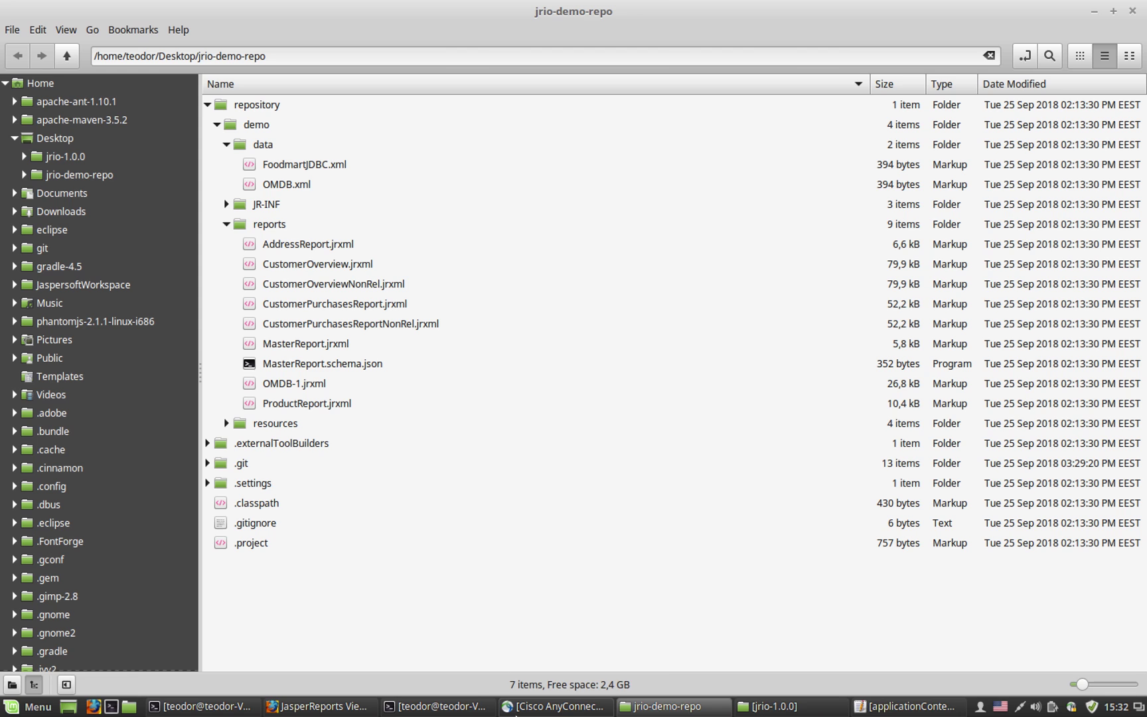
{"action": "mouse_move", "coordinate": [516, 714]}
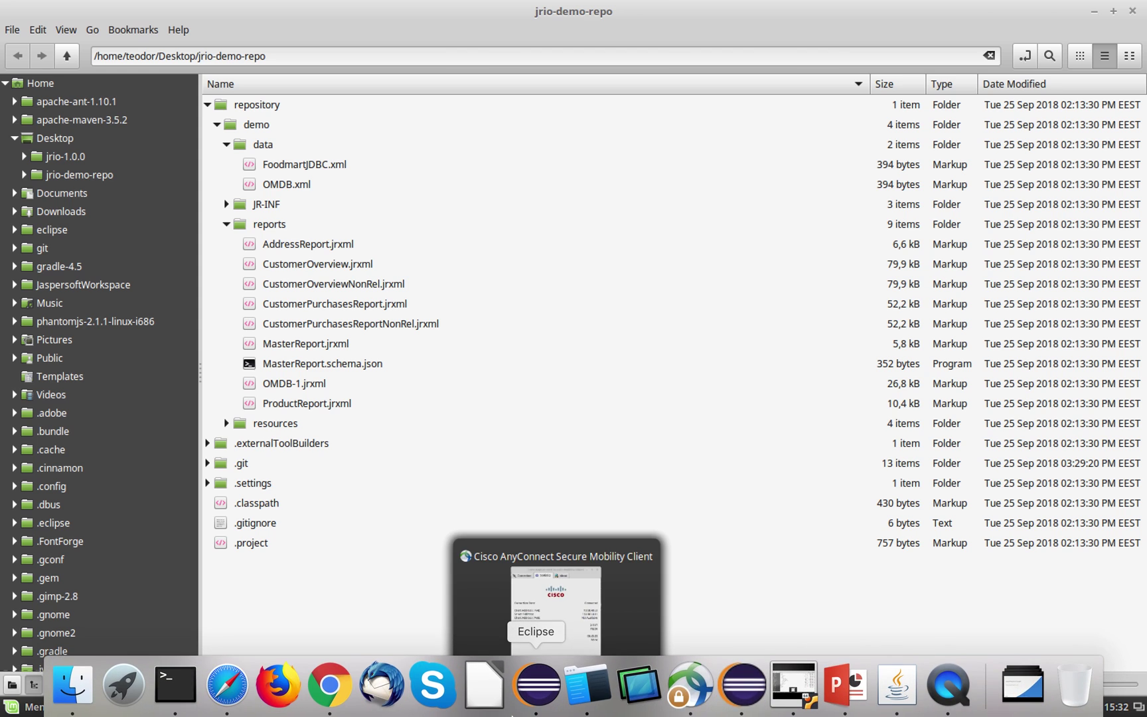
{"action": "left_click", "coordinate": [745, 695]}
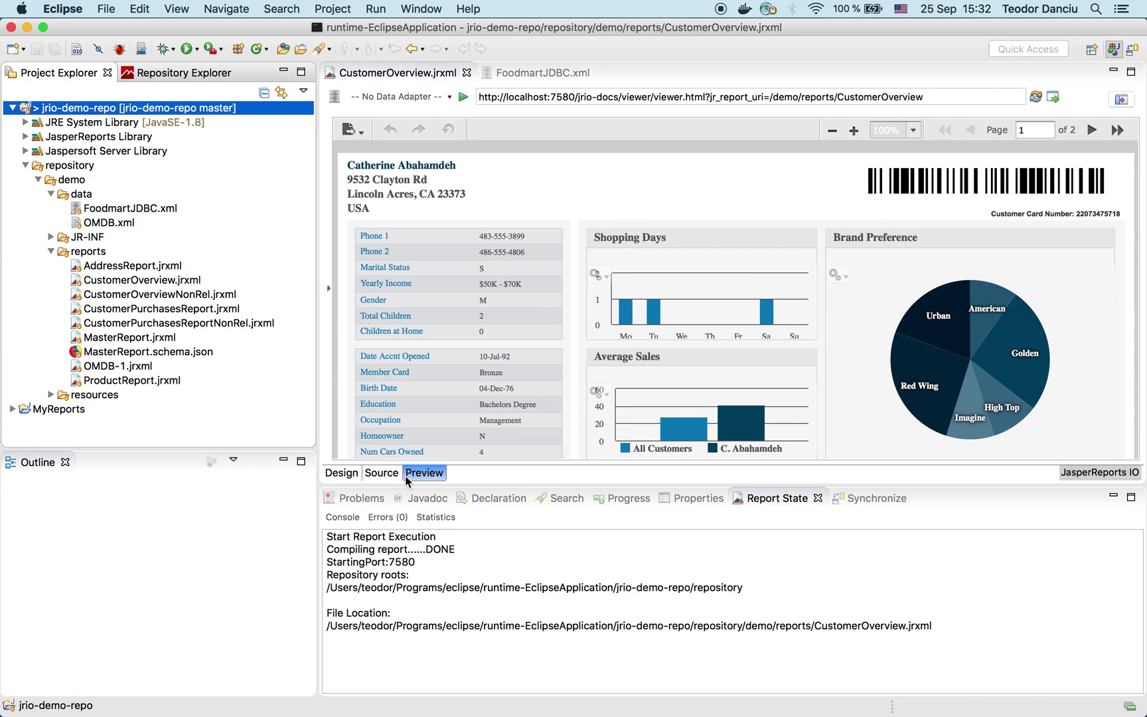
Step: Open FoodmartJDBC.xml and select localhost in its jdbc:postgresql://localhost:5432/foodmart JDBC Url
{"action": "left_click", "coordinate": [109, 210]}
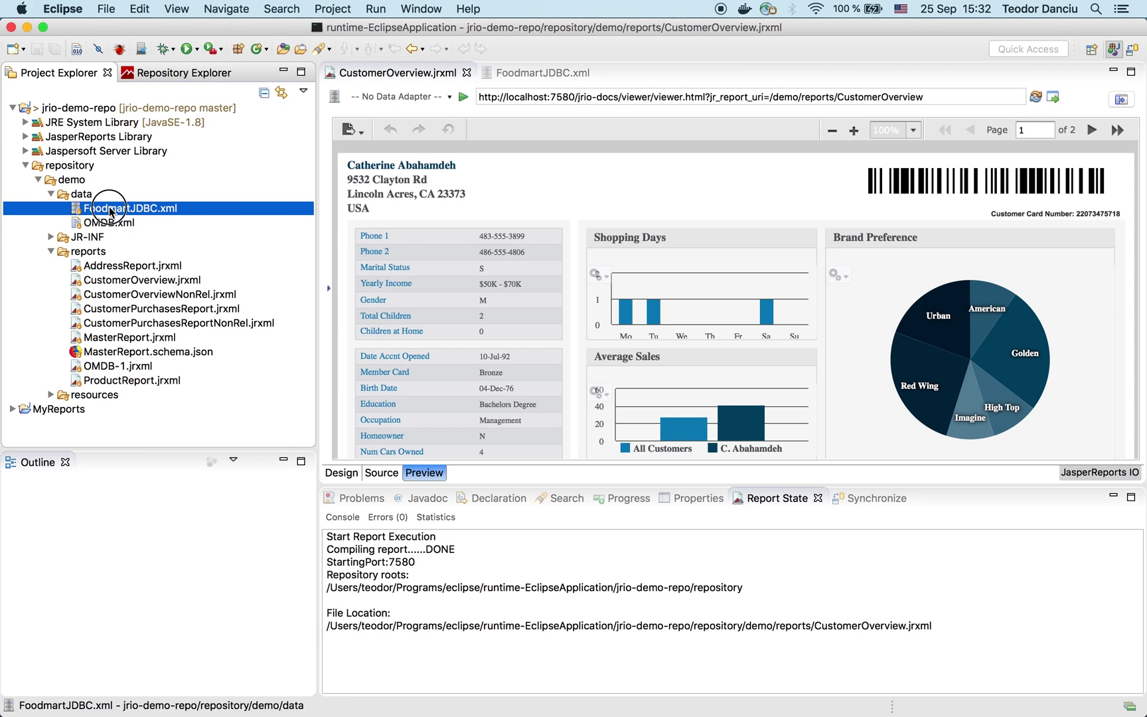
{"action": "left_click", "coordinate": [542, 74]}
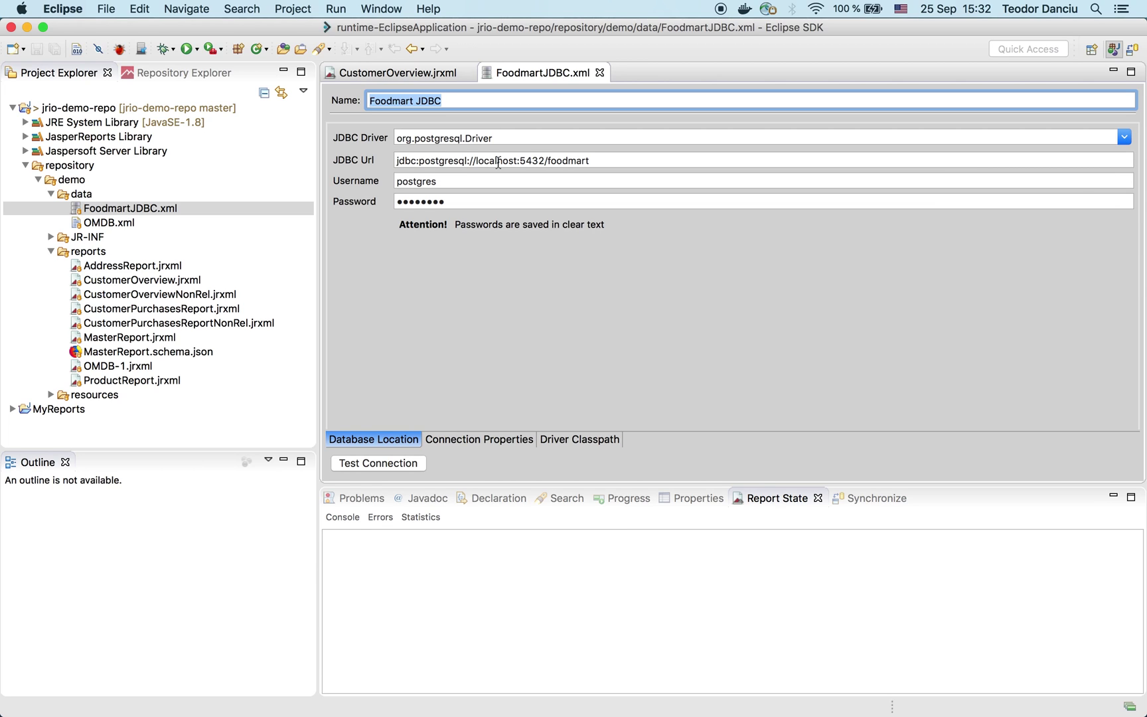
{"action": "double_click", "coordinate": [498, 161]}
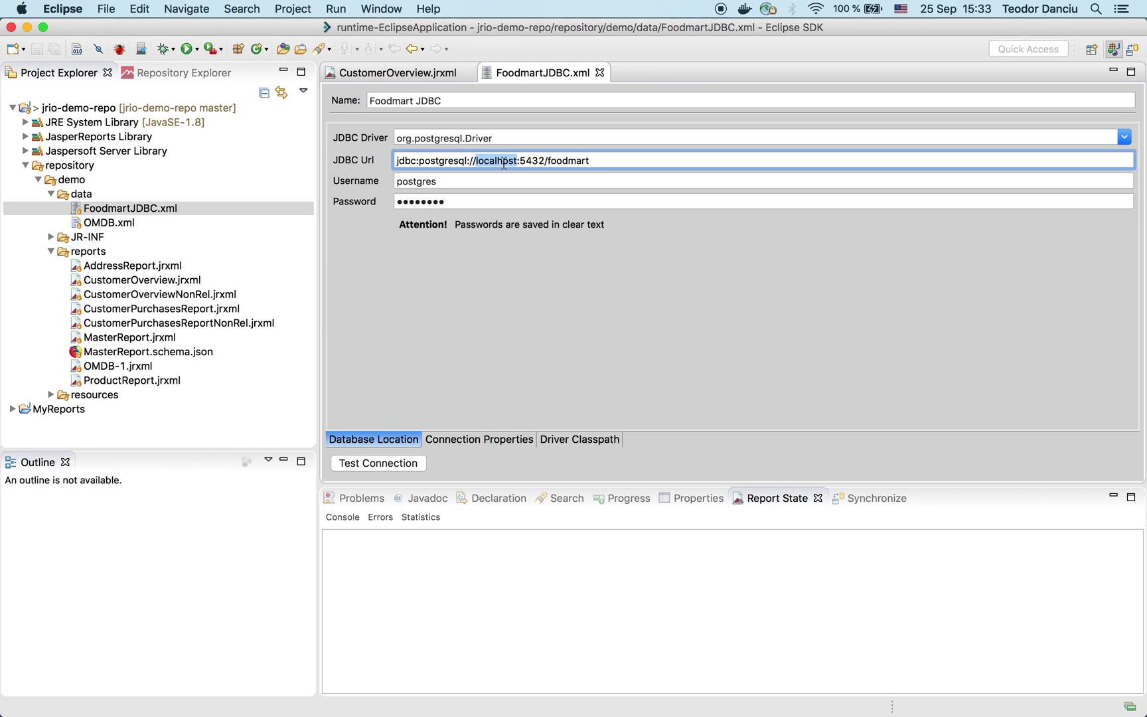
{"action": "mouse_move", "coordinate": [431, 700]}
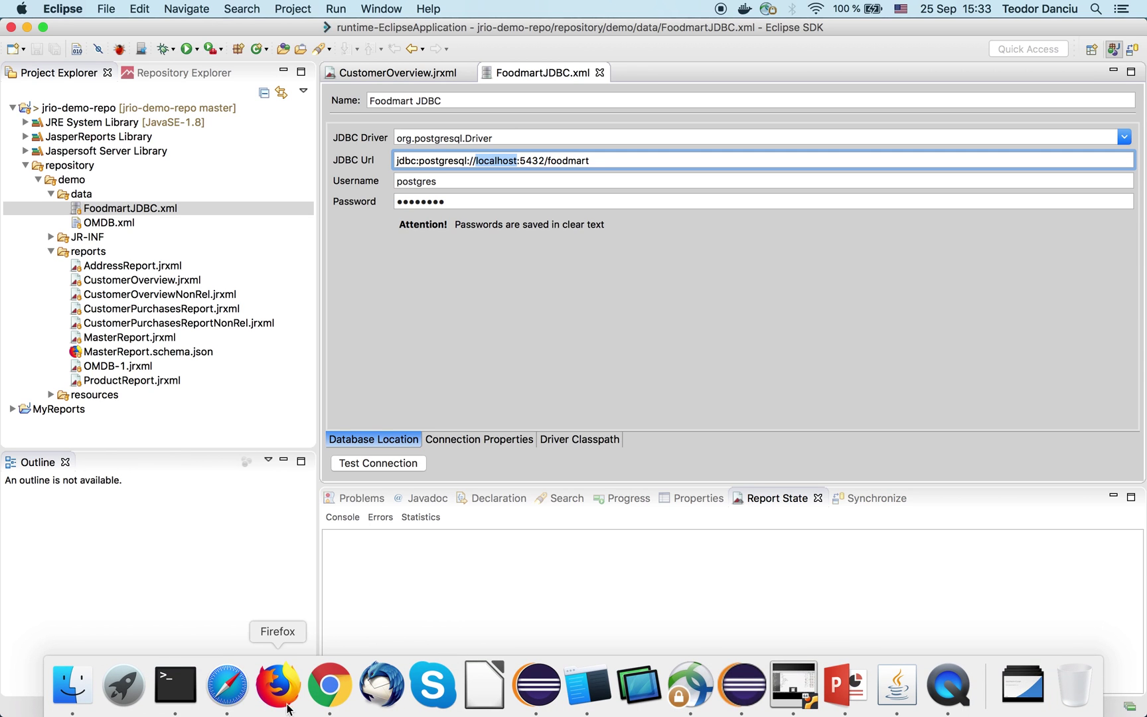
Step: In the jrio-demo-repo terminal, create and check out a release branch, verifying with git branch
{"action": "right_click", "coordinate": [180, 694]}
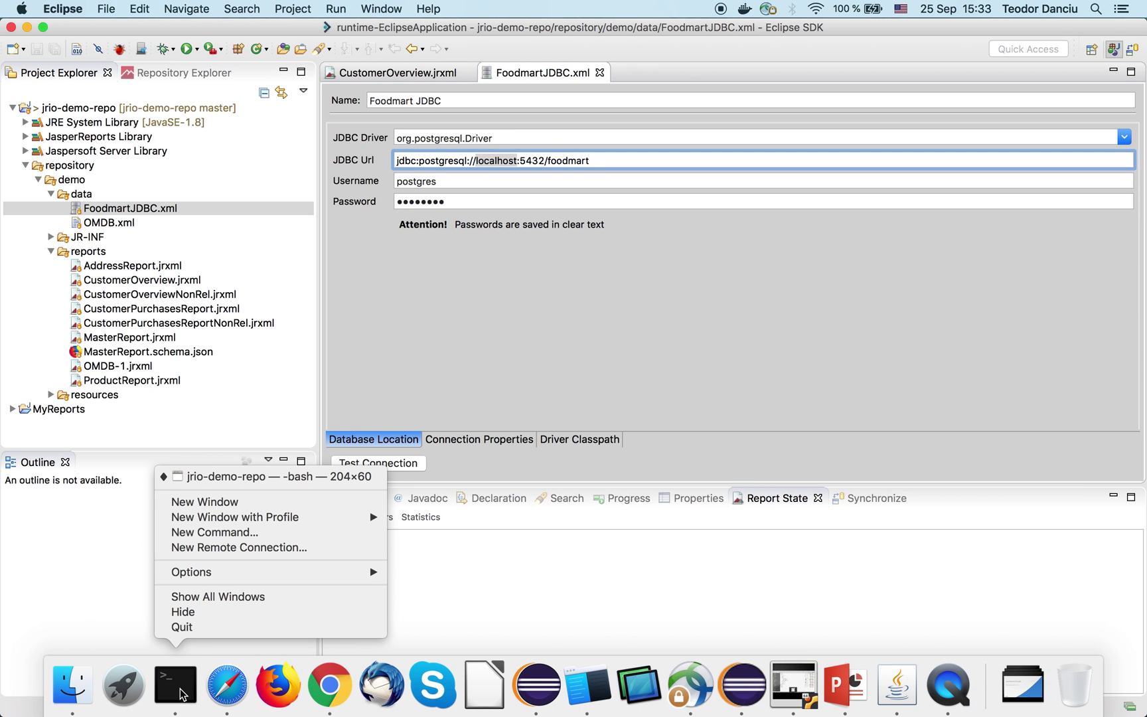
{"action": "left_click", "coordinate": [272, 478]}
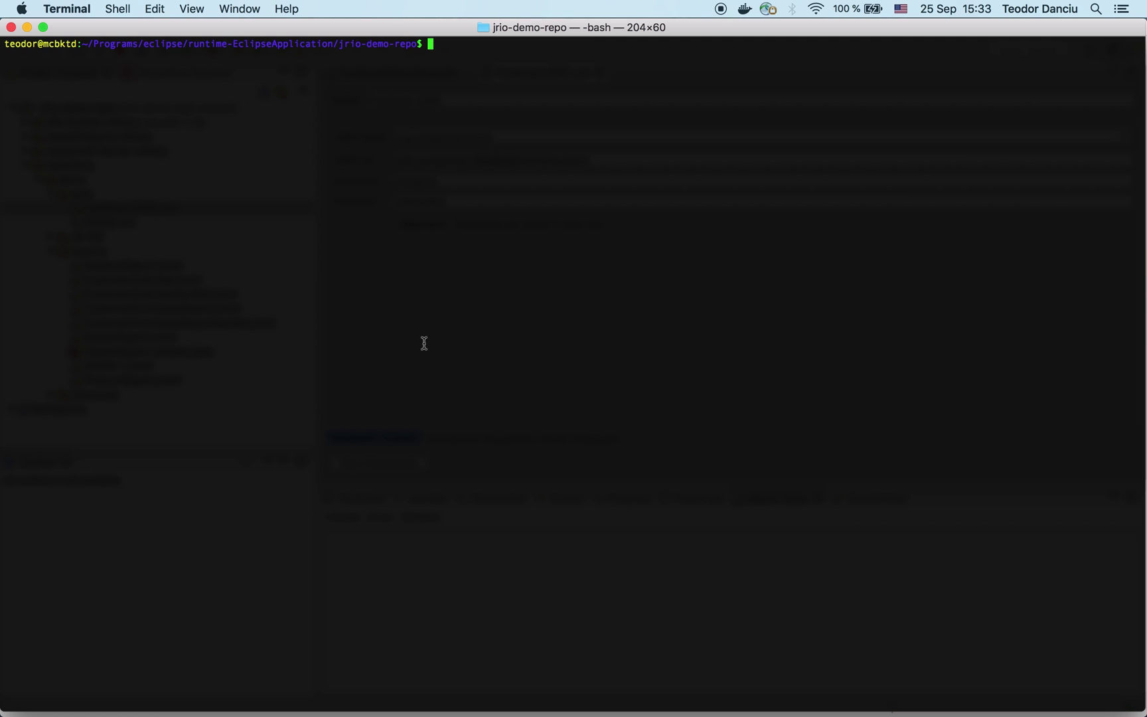
{"action": "type", "text": "git branch"}
{"action": "key", "text": "Return"}
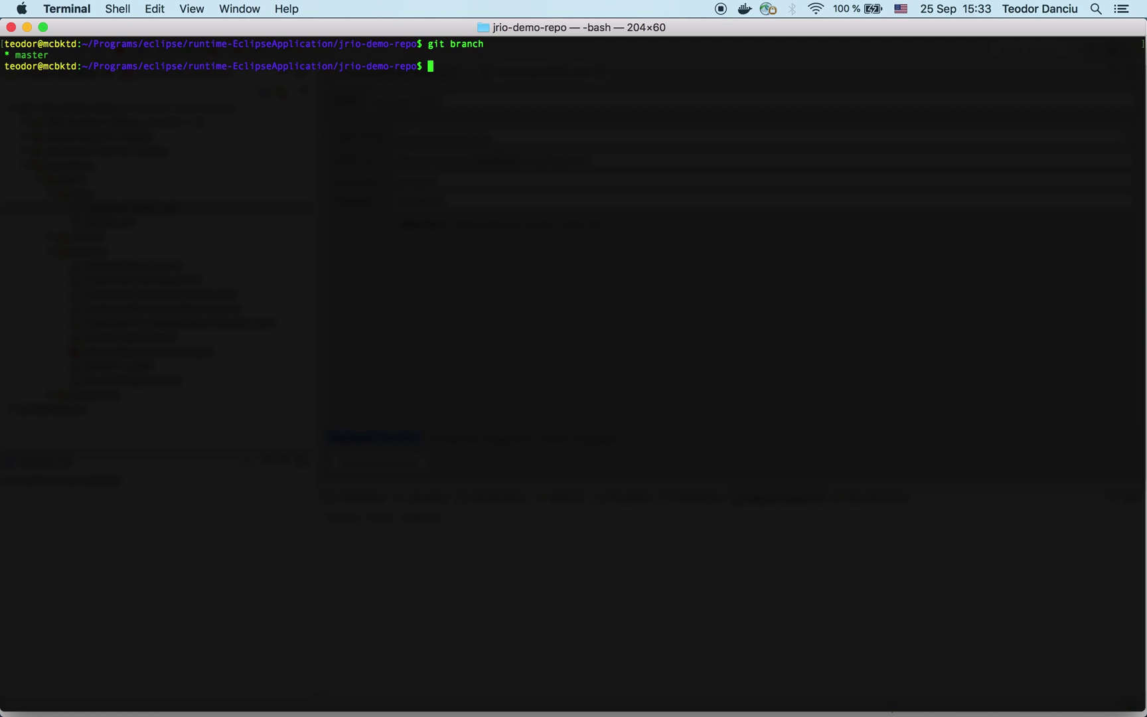
{"action": "type", "text": "git branch release"}
{"action": "key", "text": "Return"}
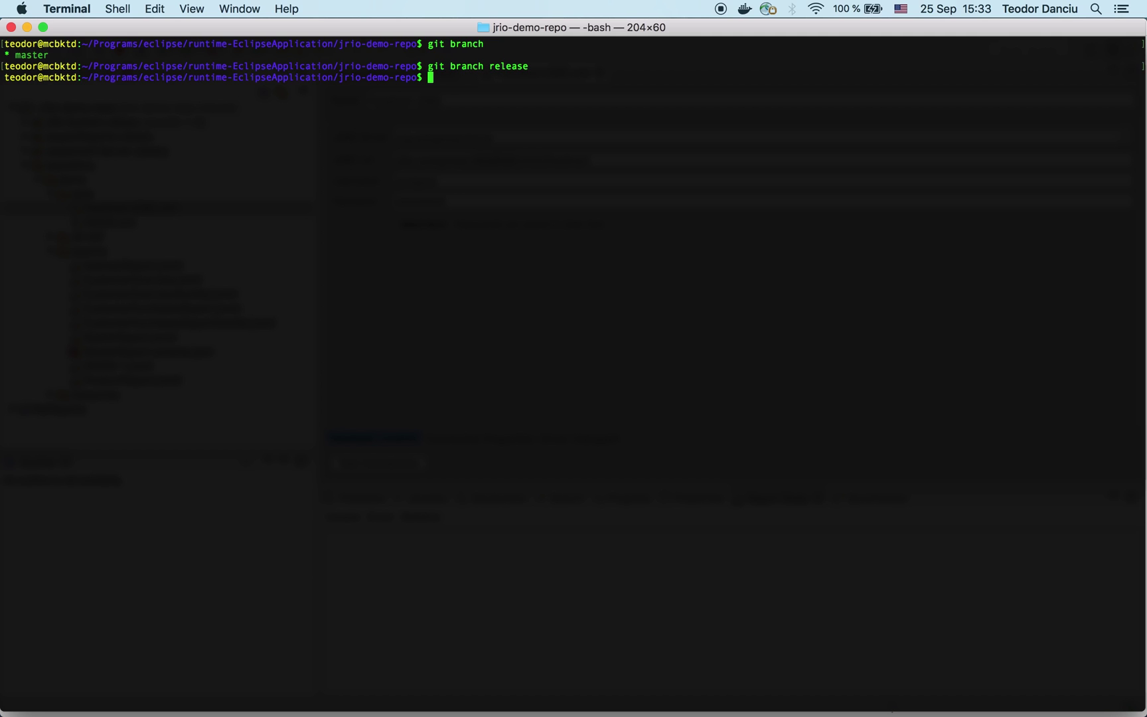
{"action": "type", "text": "git checkout release"}
{"action": "key", "text": "Return"}
{"action": "type", "text": "git branch"}
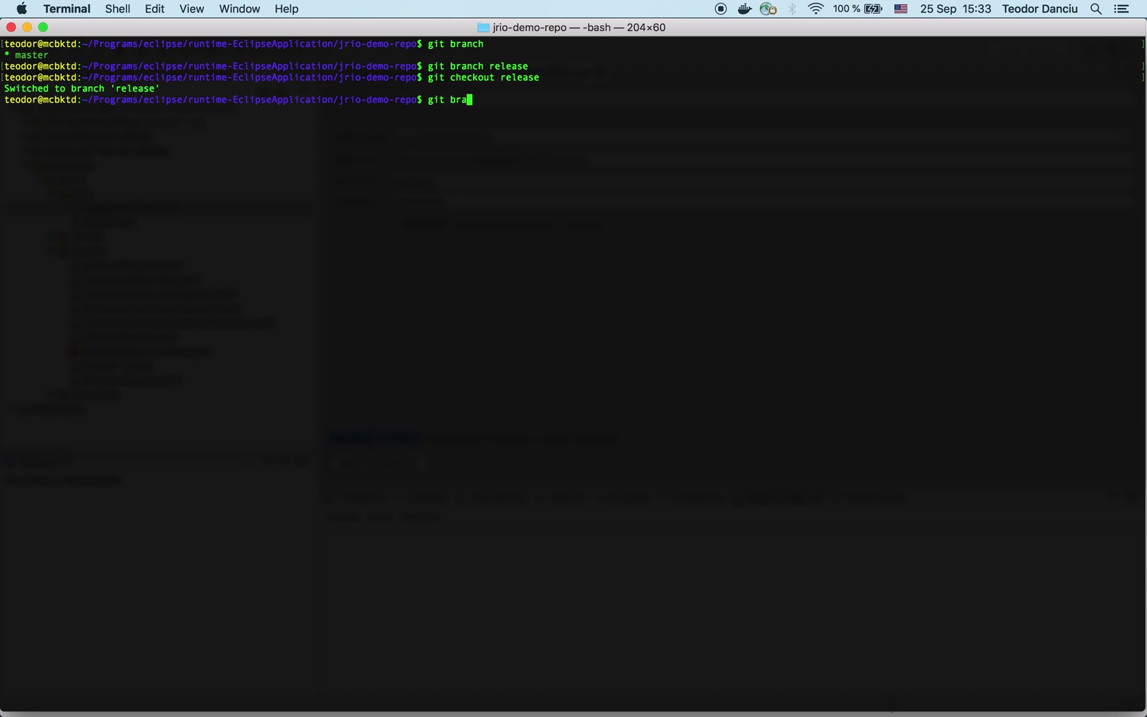
{"action": "key", "text": "Return"}
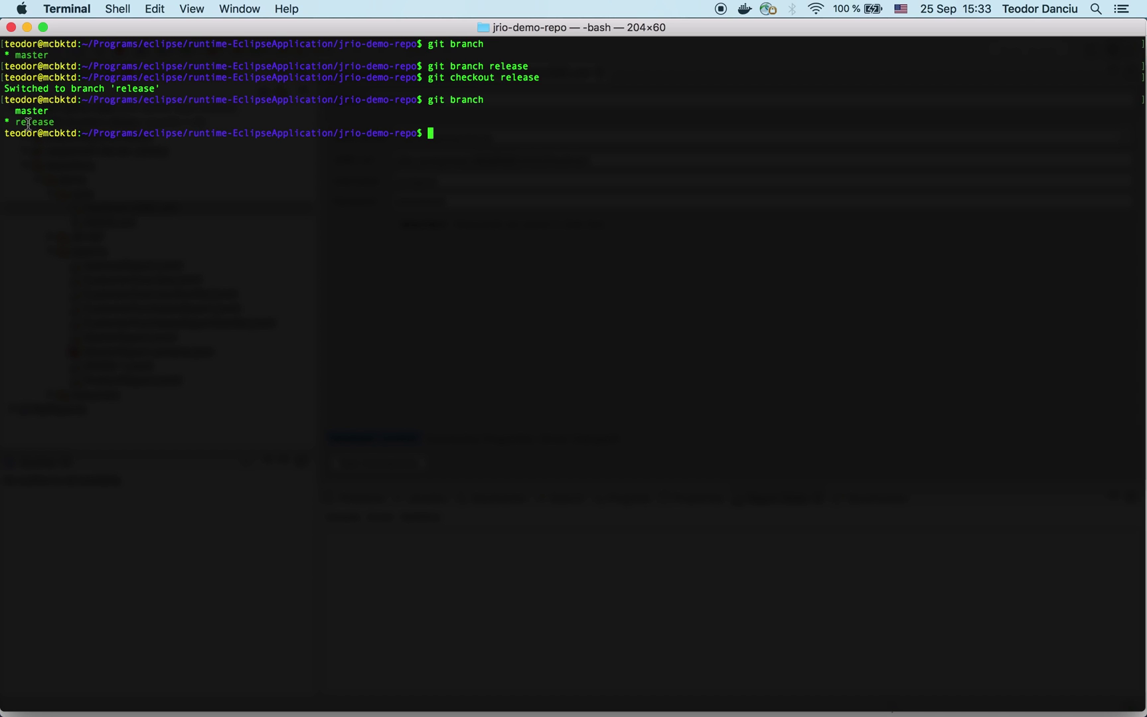
Step: Change the FoodmartJDBC.xml JDBC Url host from localhost to 10.0.5.80, then save and close it
{"action": "mouse_move", "coordinate": [643, 708]}
{"action": "left_click", "coordinate": [743, 681]}
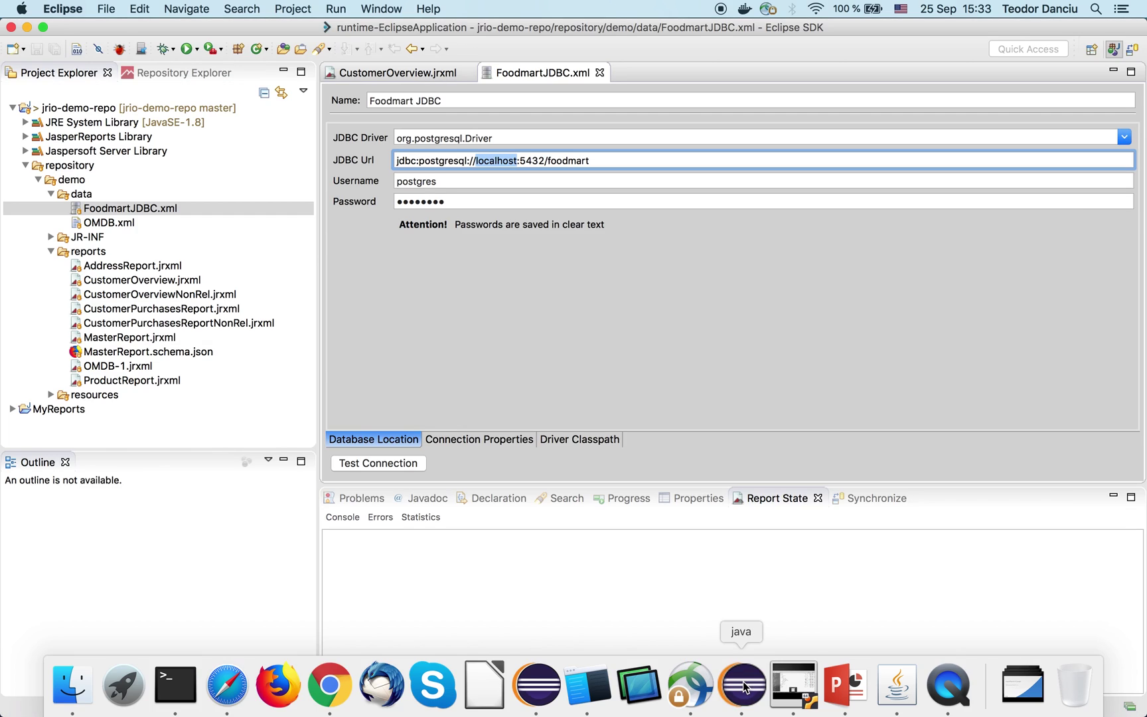
{"action": "left_click", "coordinate": [140, 109]}
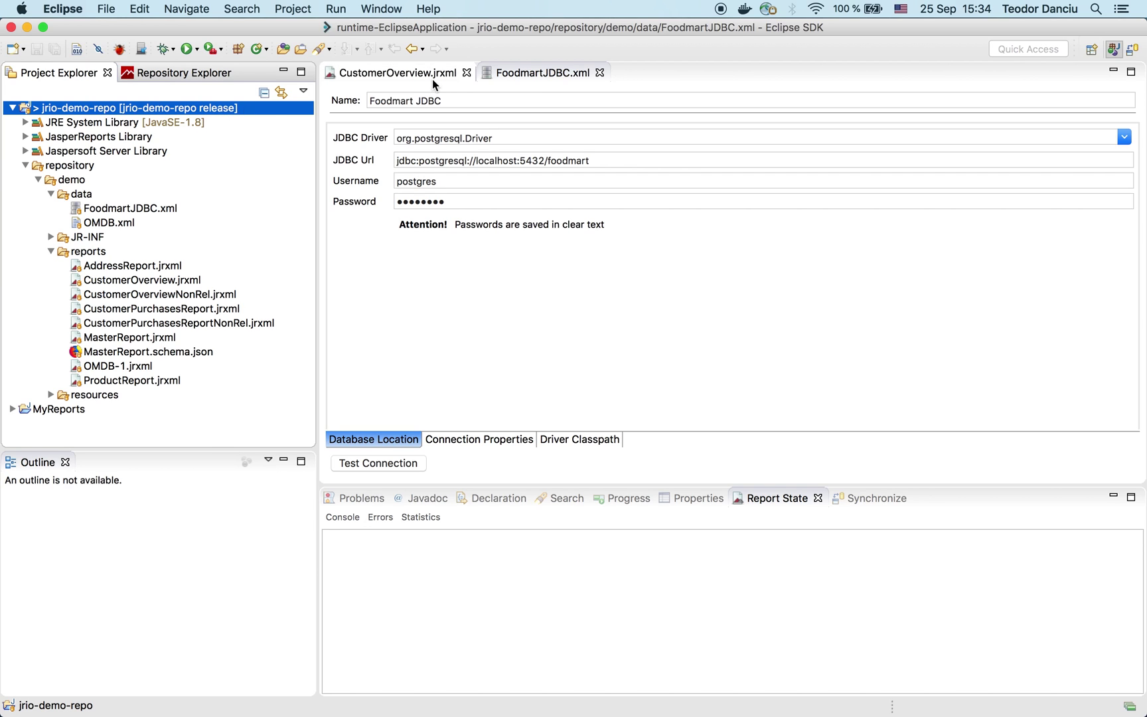
{"action": "left_click", "coordinate": [525, 76]}
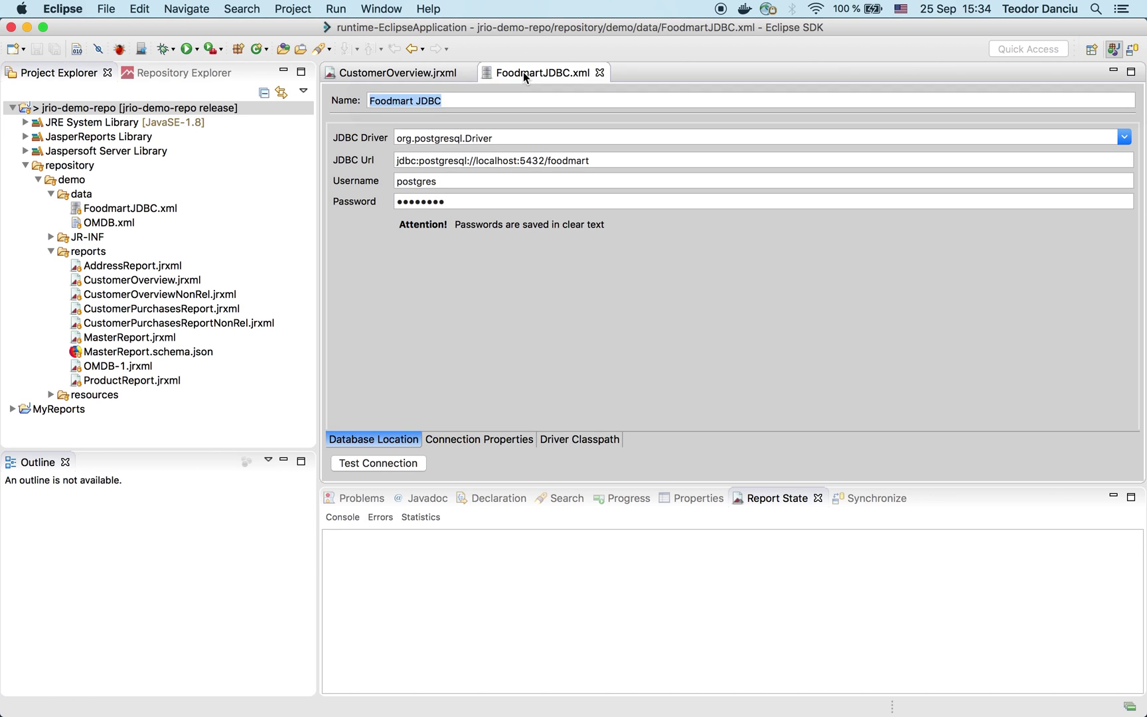
{"action": "left_click", "coordinate": [499, 162]}
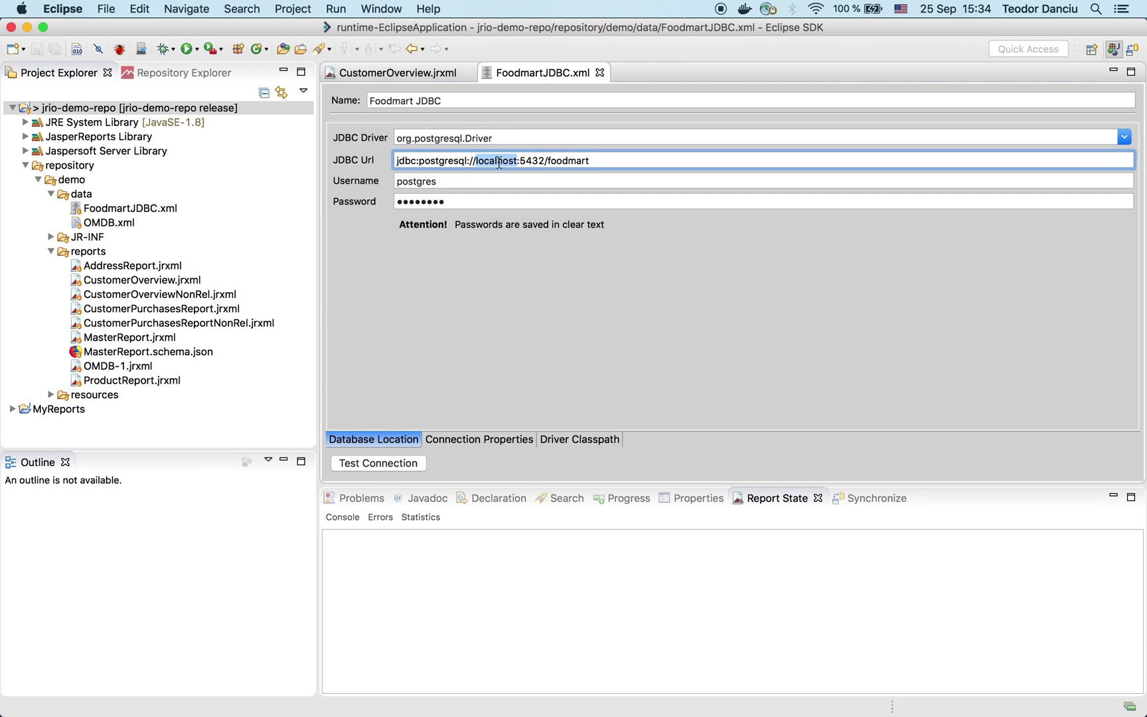
{"action": "type", "text": "10.0"}
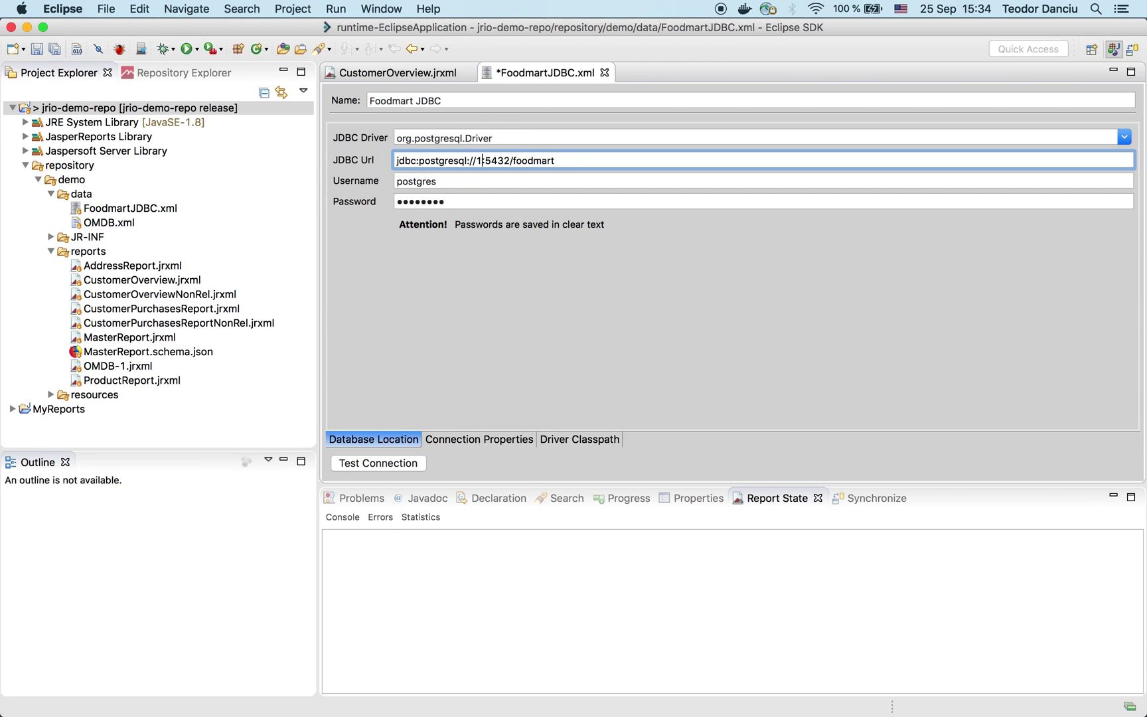
{"action": "type", "text": ".5.80"}
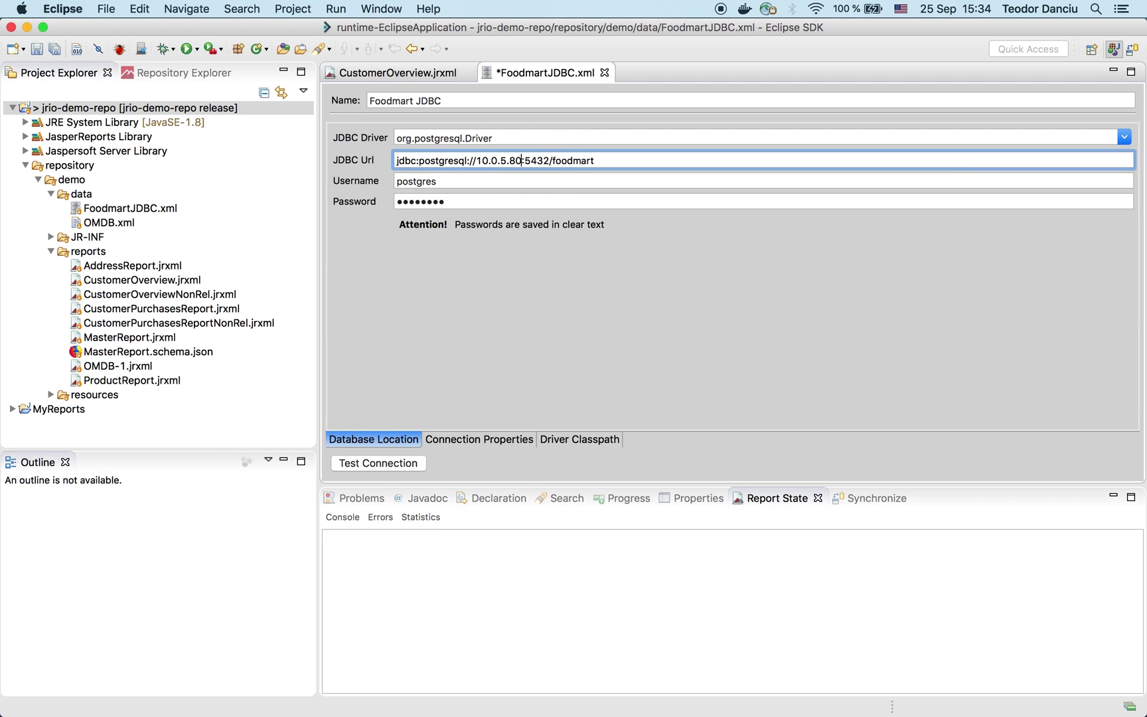
{"action": "key", "text": "super+s"}
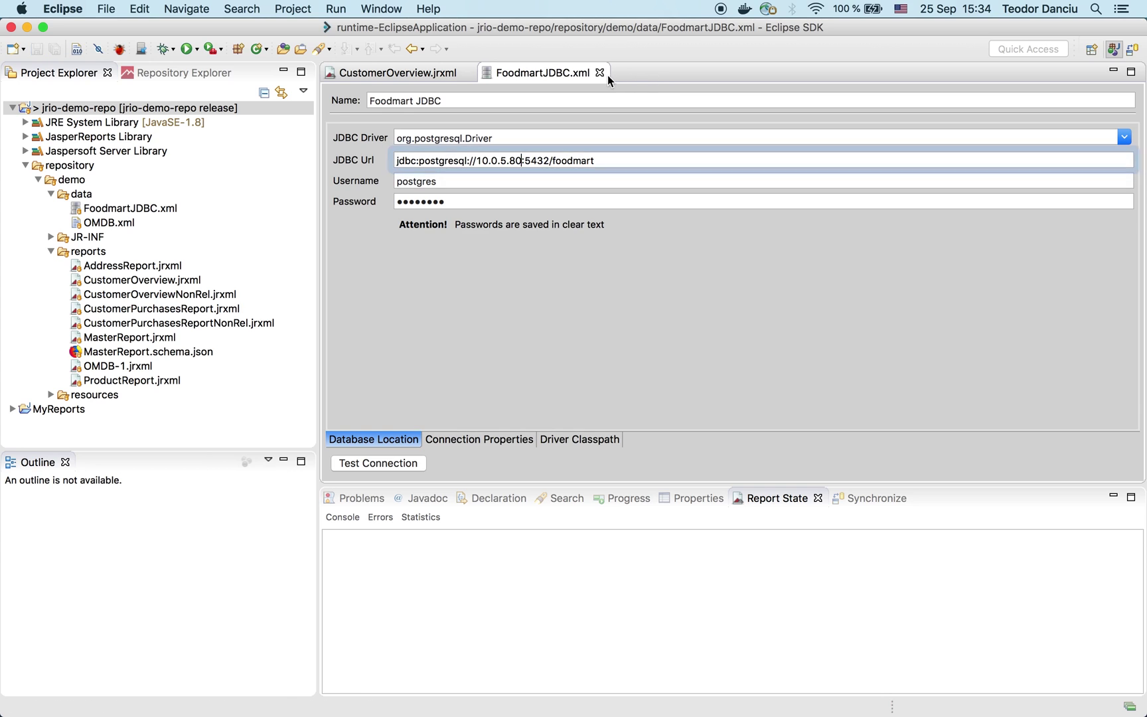
{"action": "left_click", "coordinate": [600, 73]}
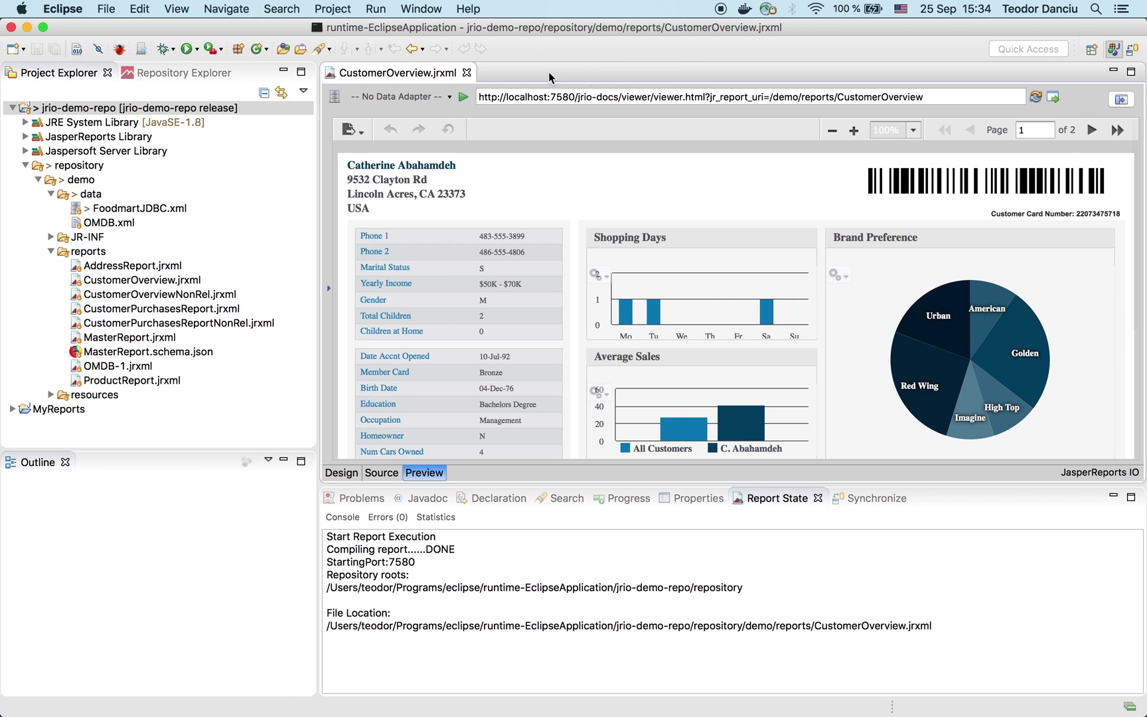
Step: Close the CustomerOverview editor and synchronize the jrio-demo-repo workspace with the Git repository
{"action": "left_click", "coordinate": [465, 72]}
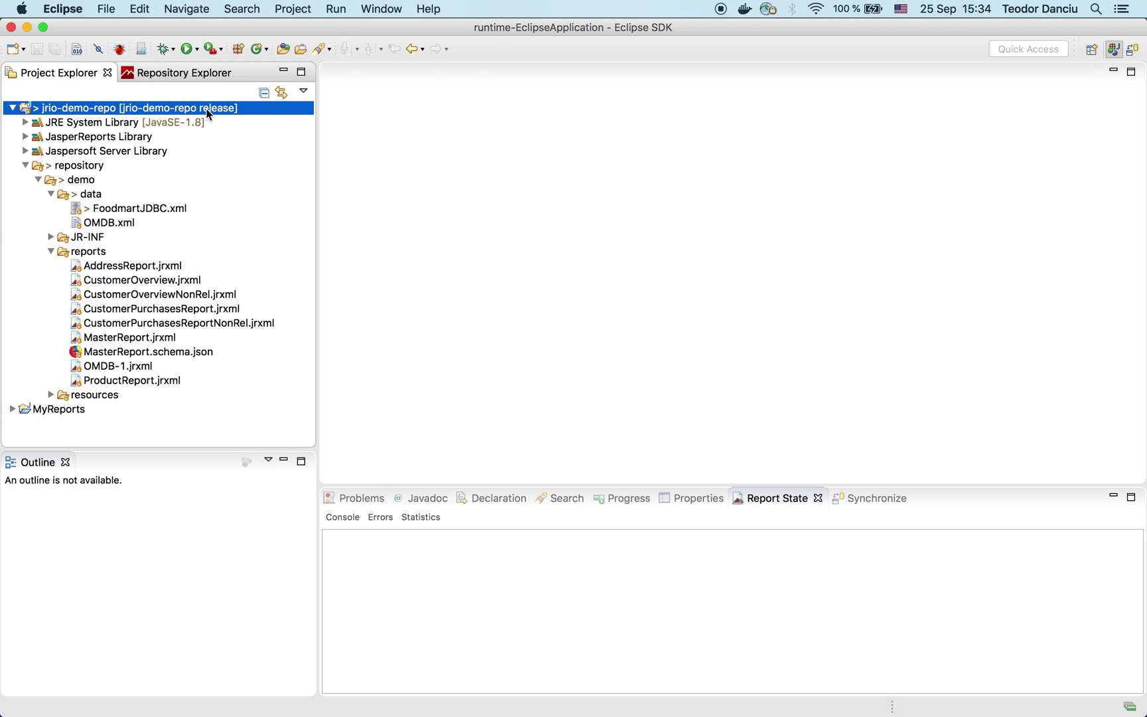
{"action": "right_click", "coordinate": [104, 108]}
{"action": "mouse_move", "coordinate": [269, 561]}
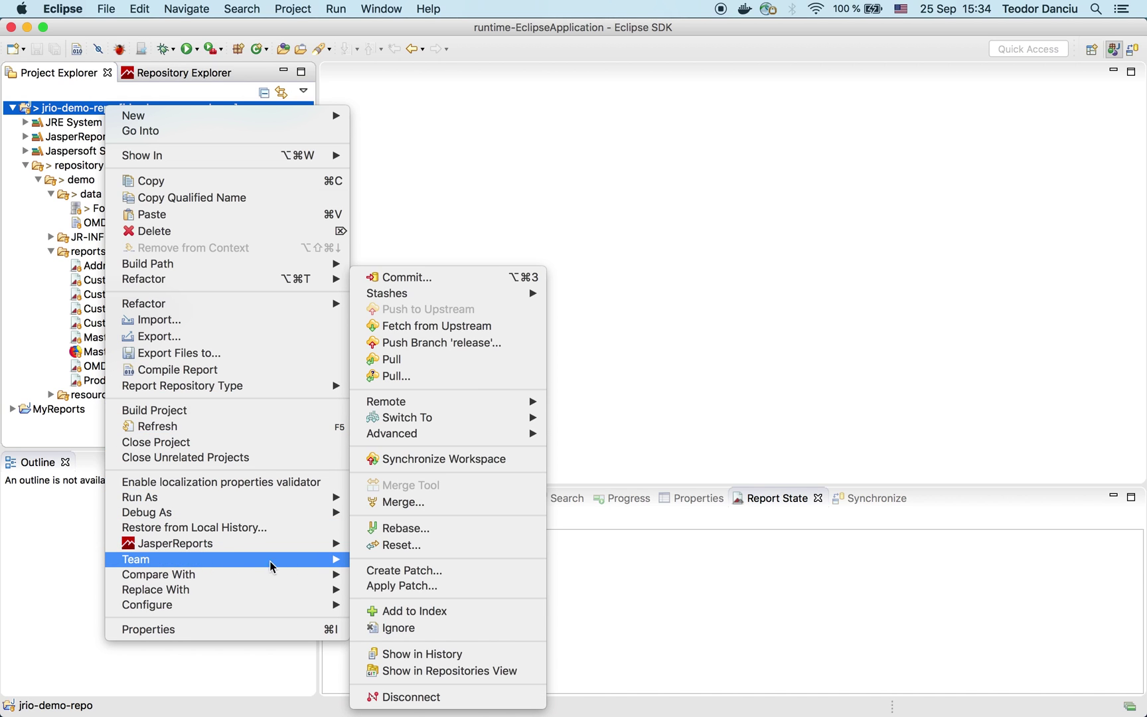
{"action": "left_click", "coordinate": [441, 459]}
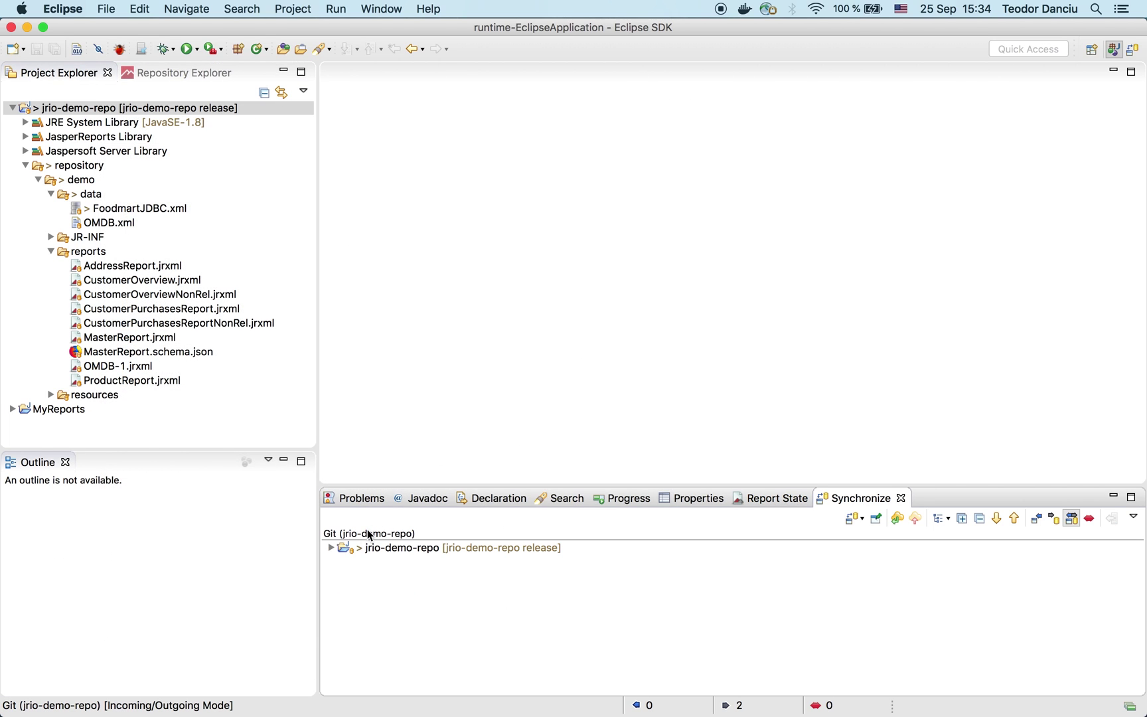
Step: Add the changed repository/demo/data/FoodmartJDBC.xml to the index and open the commit dialog
{"action": "left_click", "coordinate": [332, 548]}
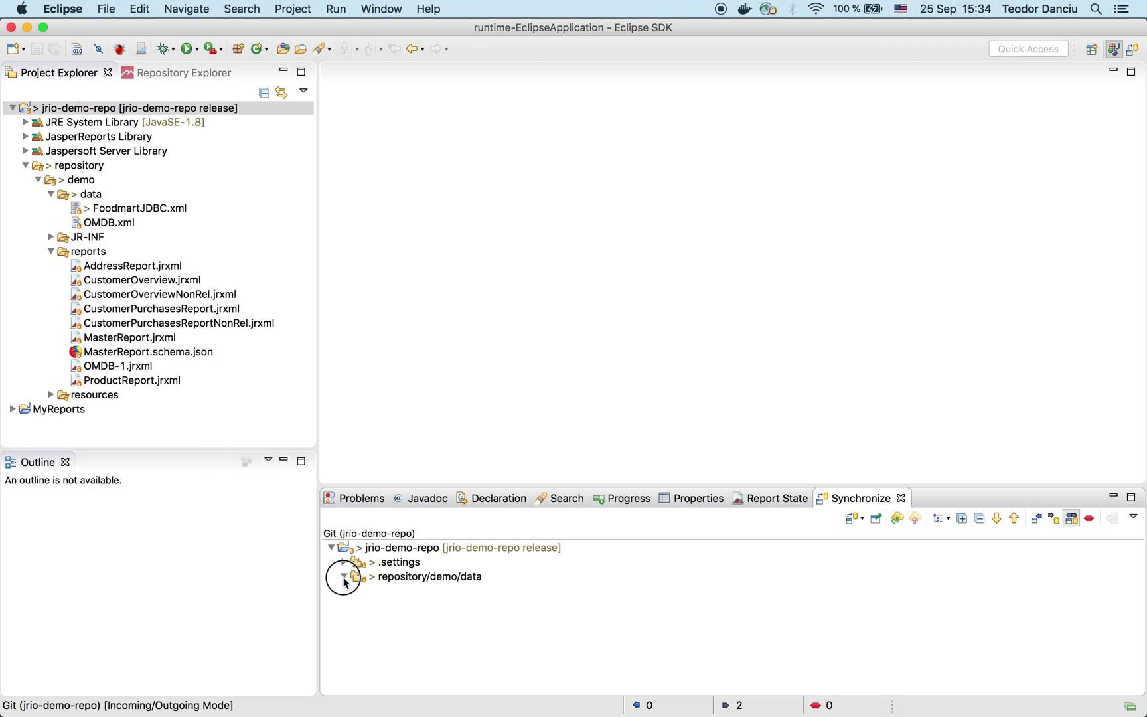
{"action": "left_click", "coordinate": [343, 576]}
{"action": "left_click", "coordinate": [426, 592]}
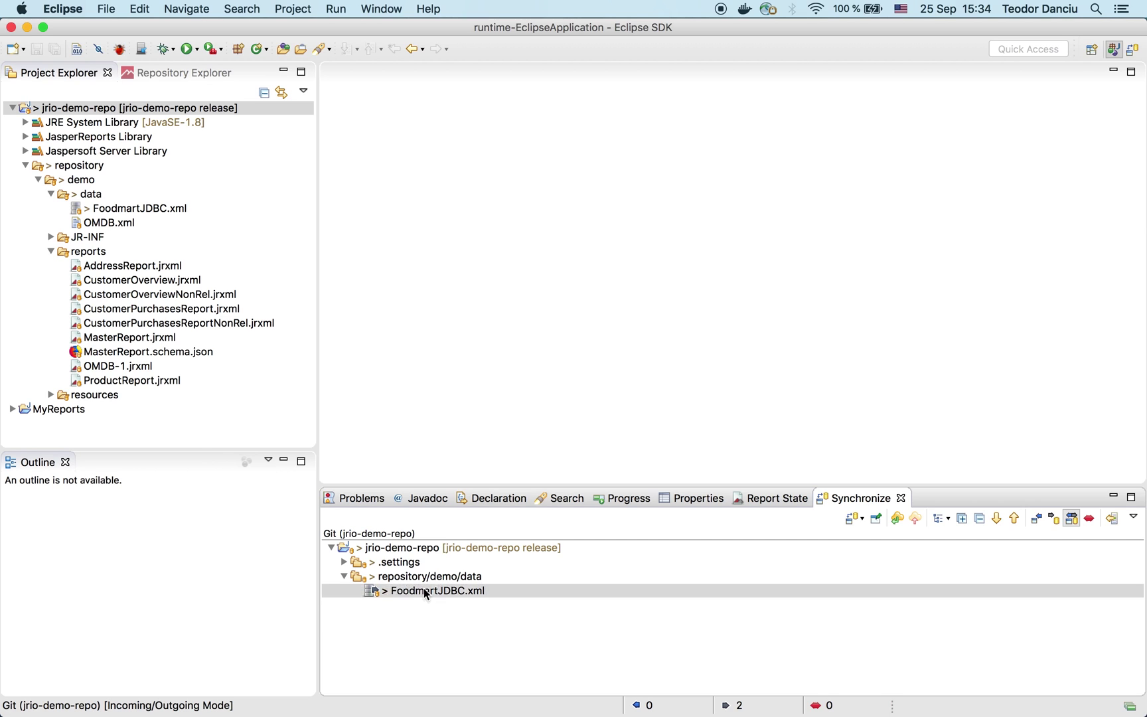
{"action": "right_click", "coordinate": [426, 591]}
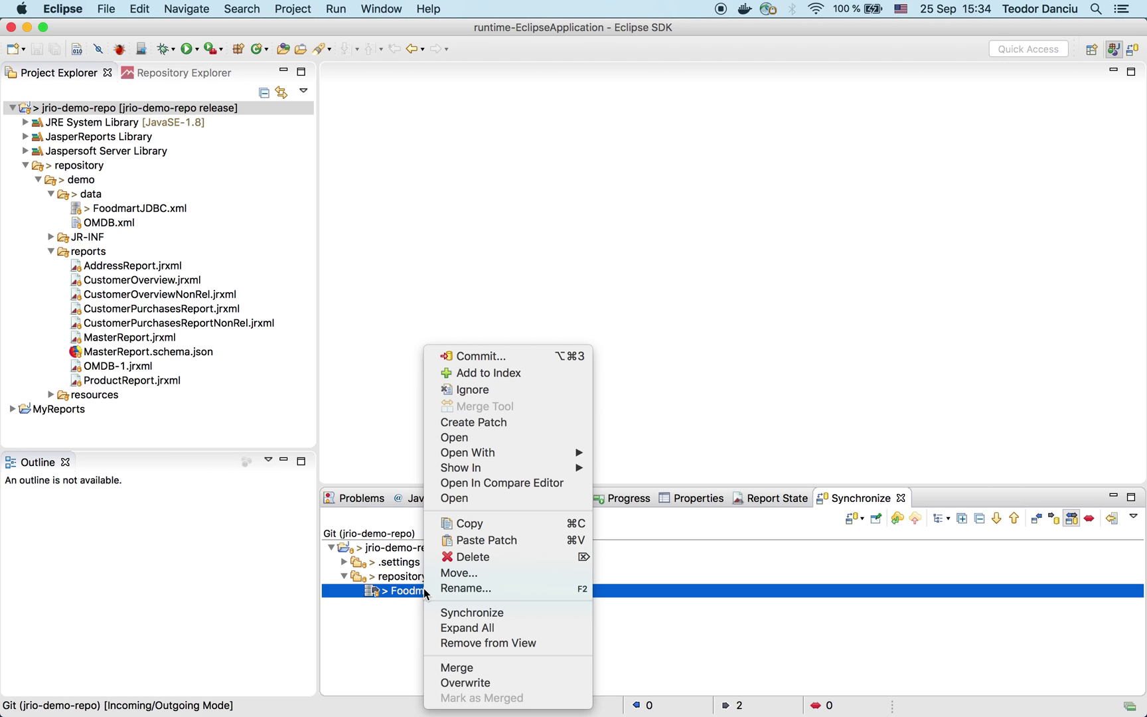
{"action": "left_click", "coordinate": [509, 375]}
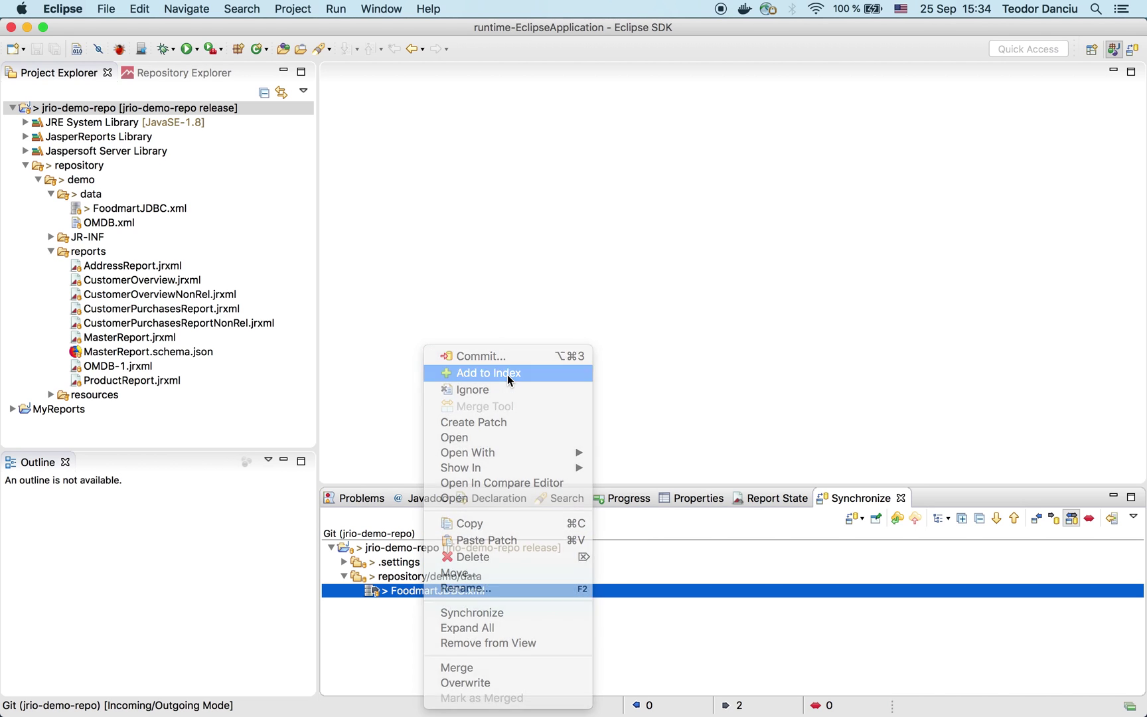
{"action": "right_click", "coordinate": [423, 592]}
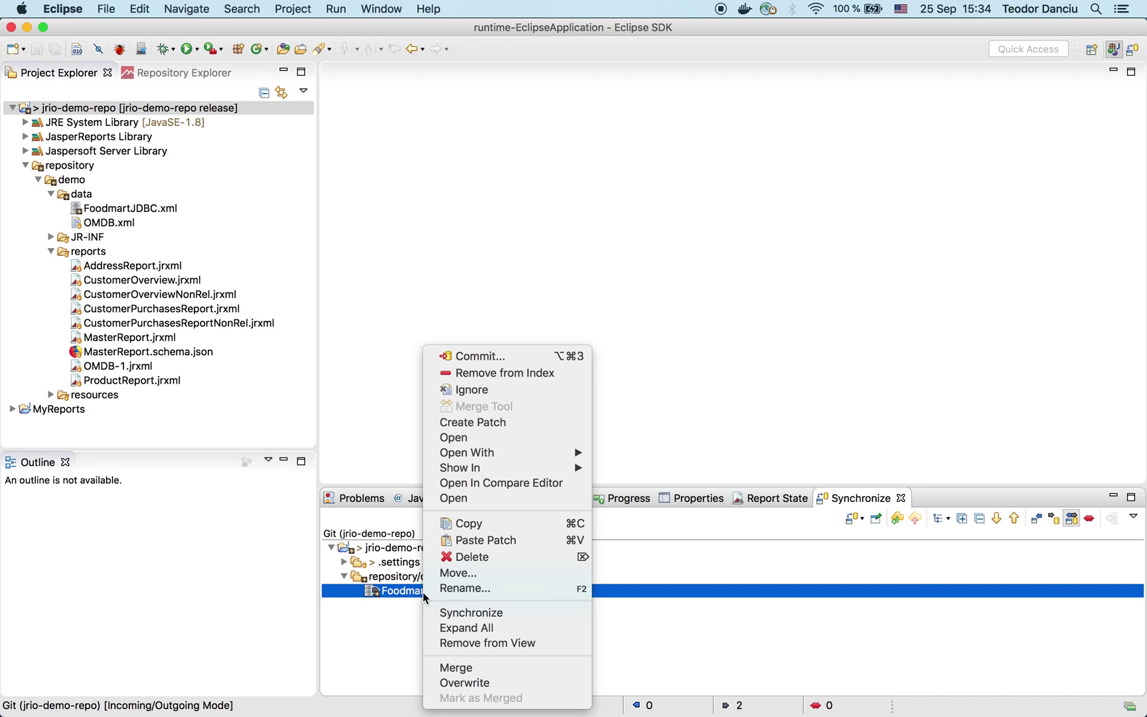
{"action": "left_click", "coordinate": [495, 363]}
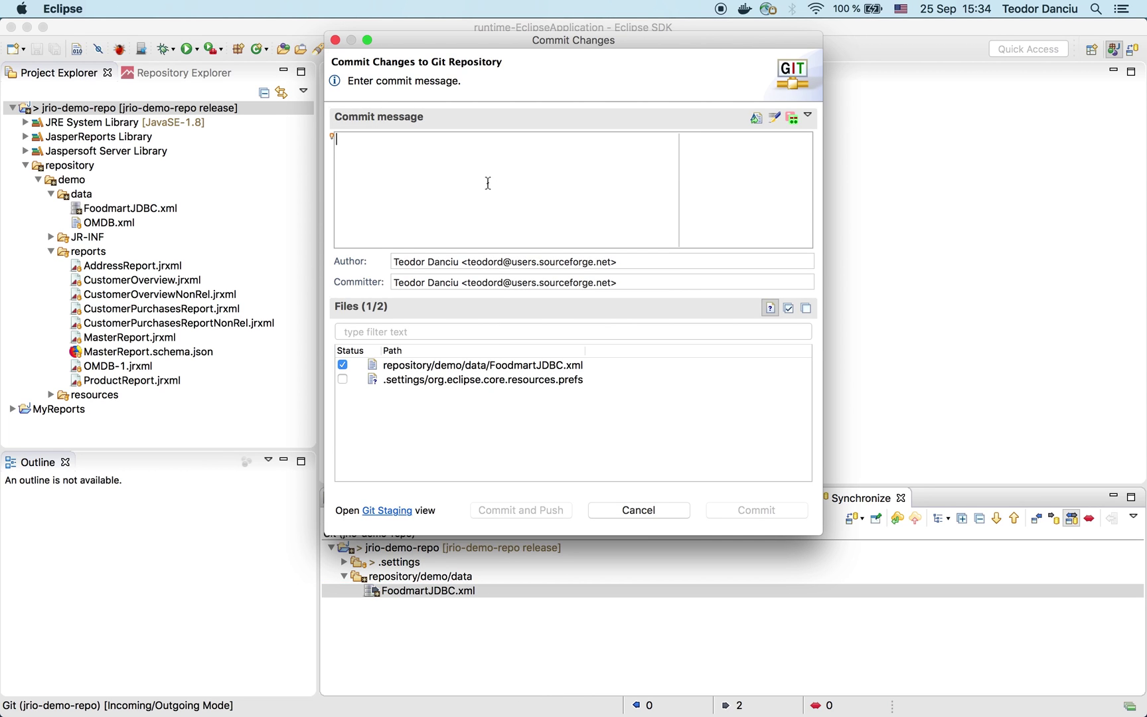
Step: Commit with message 'modified database ip address' and push release to origin as a new branch
{"action": "type", "text": "modified"}
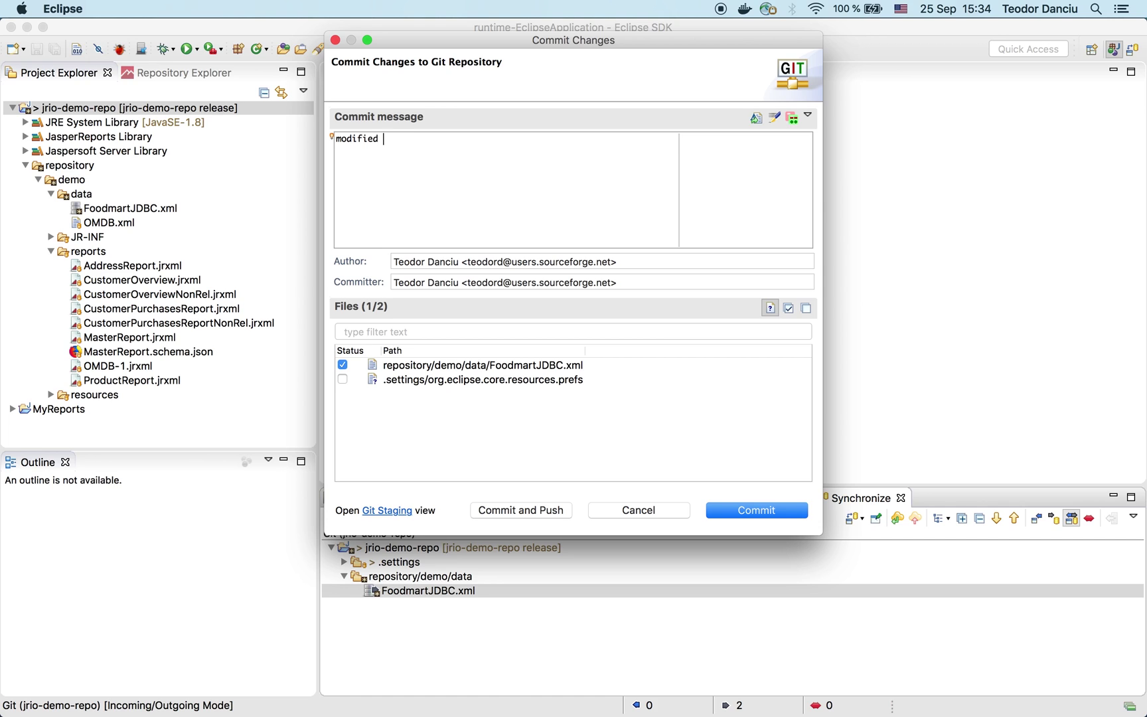
{"action": "type", "text": " database ip address"}
{"action": "left_click", "coordinate": [526, 511]}
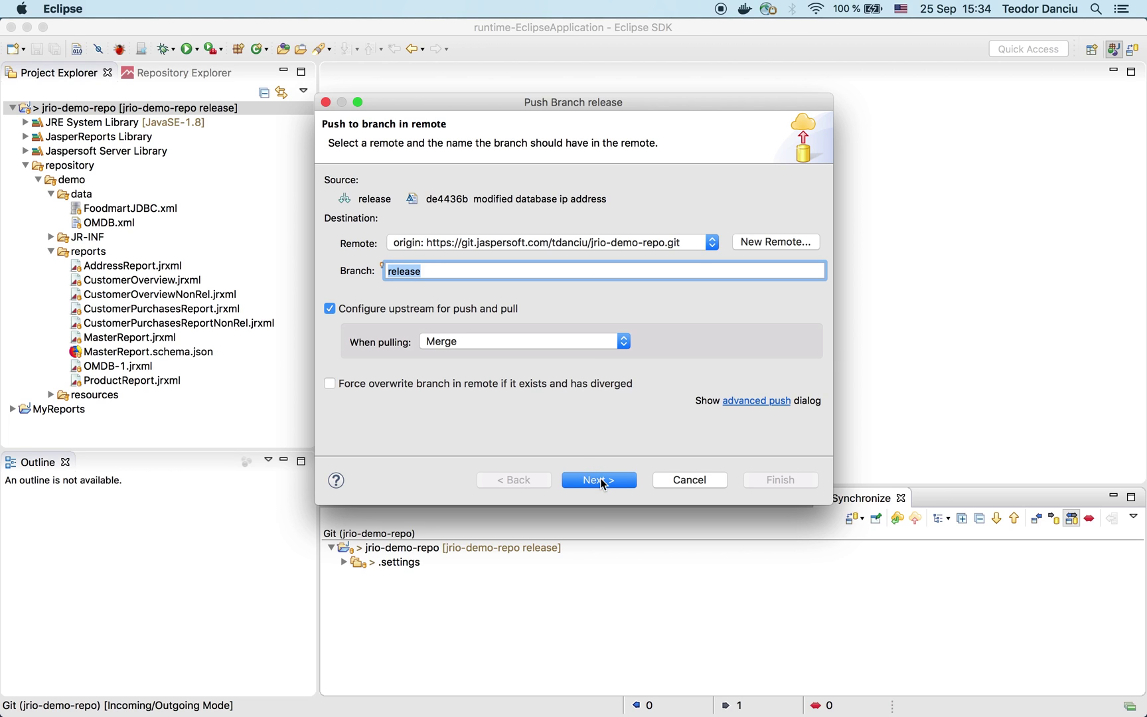
{"action": "left_click", "coordinate": [601, 481]}
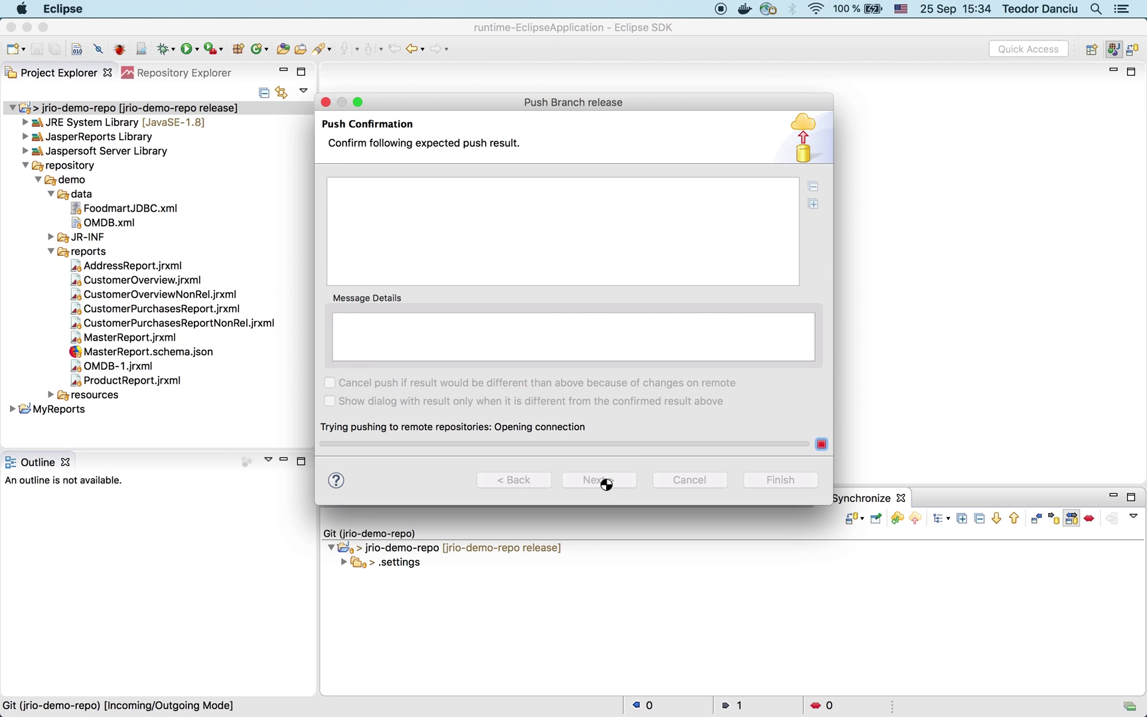
{"action": "left_click", "coordinate": [776, 480]}
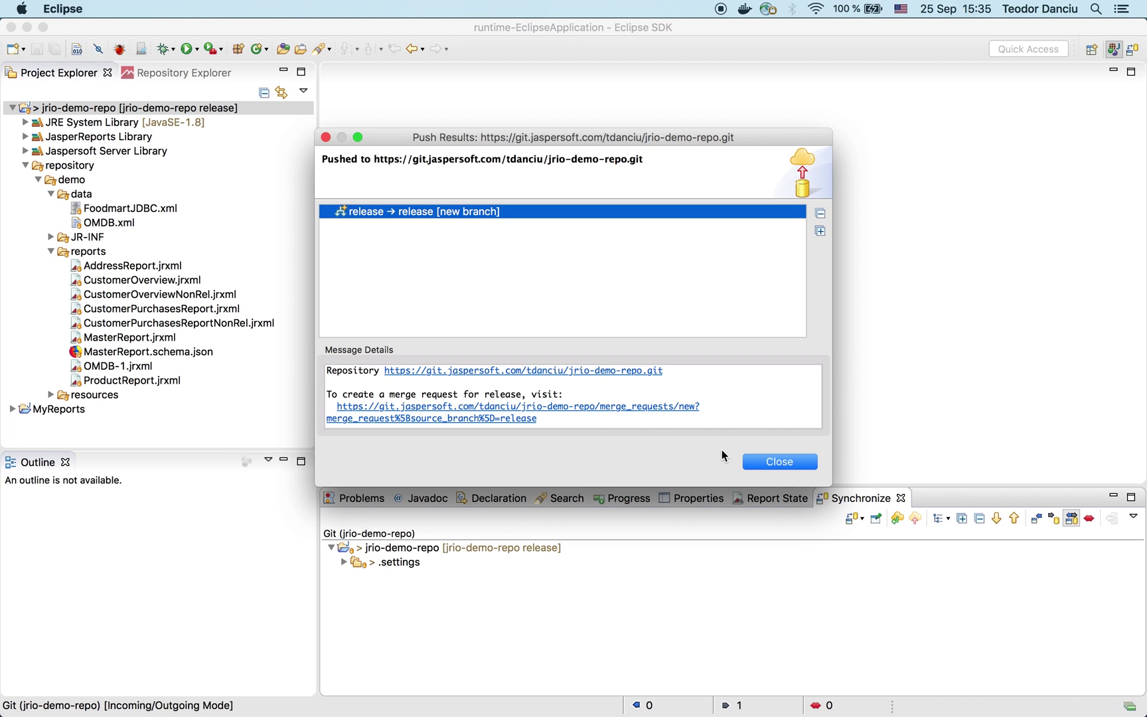
{"action": "left_click", "coordinate": [772, 464]}
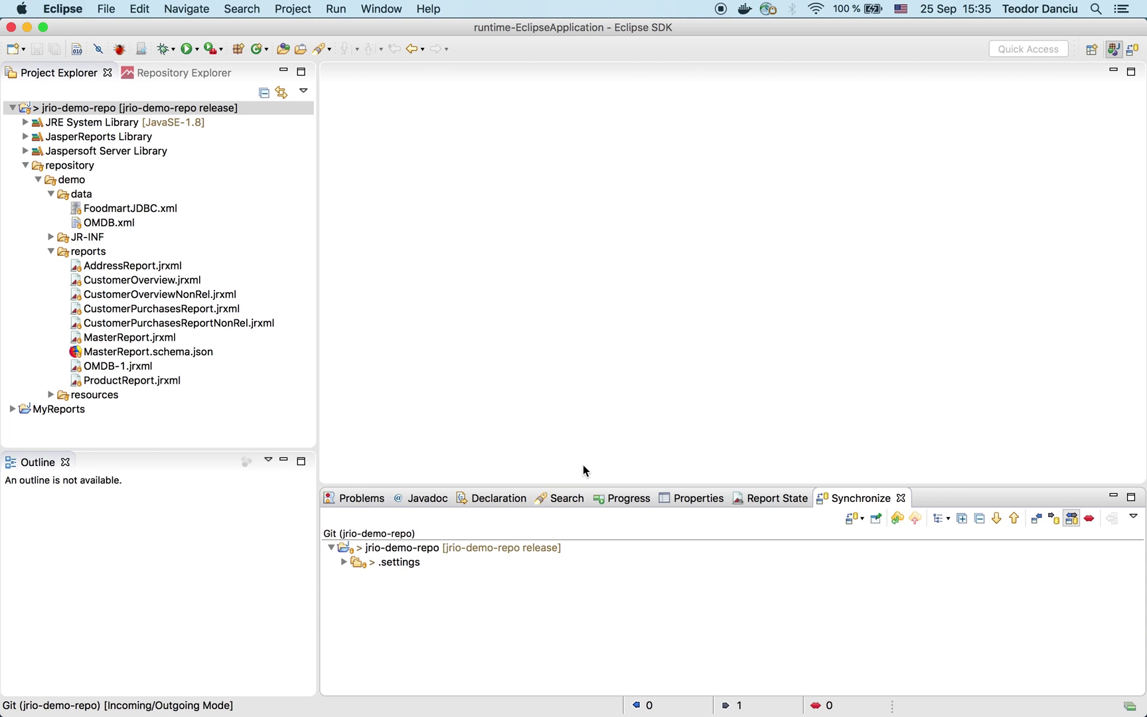
Step: In GitLab, open the jrio-demo-repo release branch's commit history, then return to the Linux VM
{"action": "mouse_move", "coordinate": [432, 694]}
{"action": "left_click", "coordinate": [340, 689]}
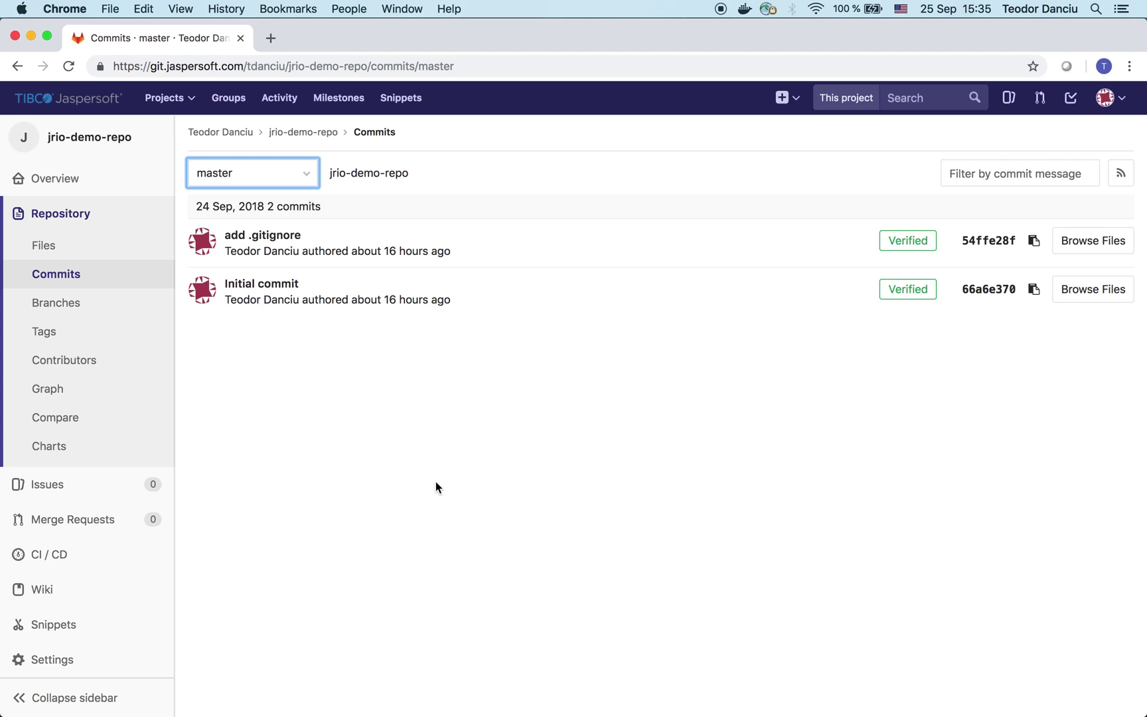
{"action": "left_click", "coordinate": [317, 139]}
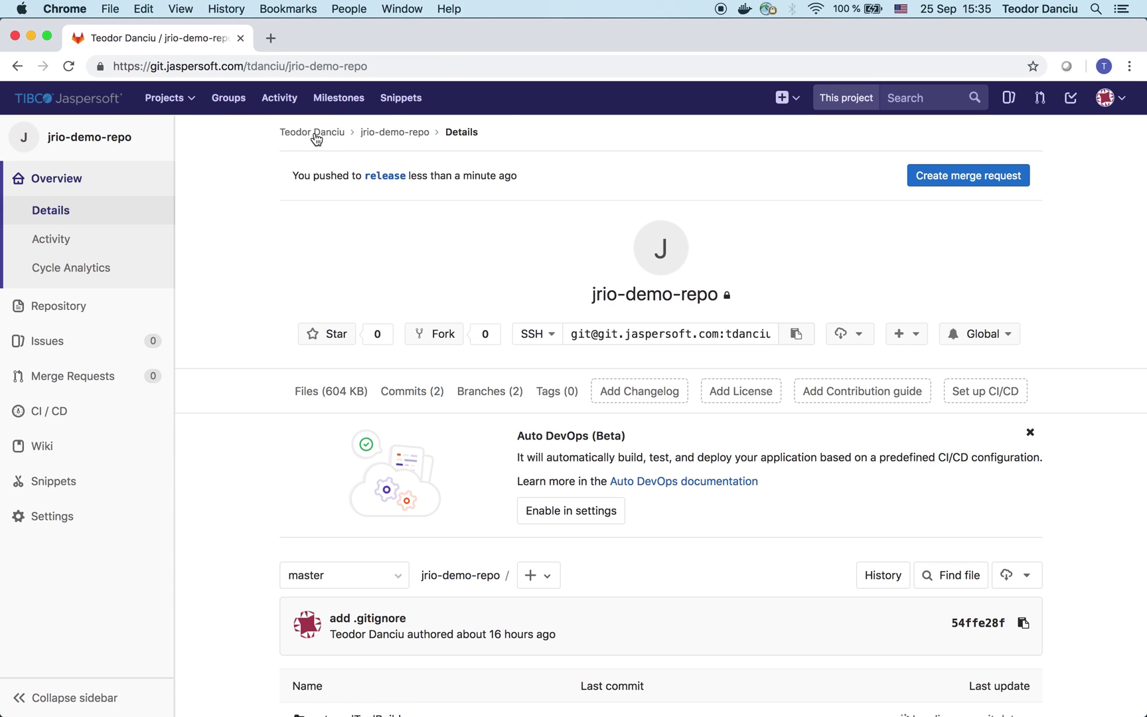
{"action": "left_click", "coordinate": [483, 395]}
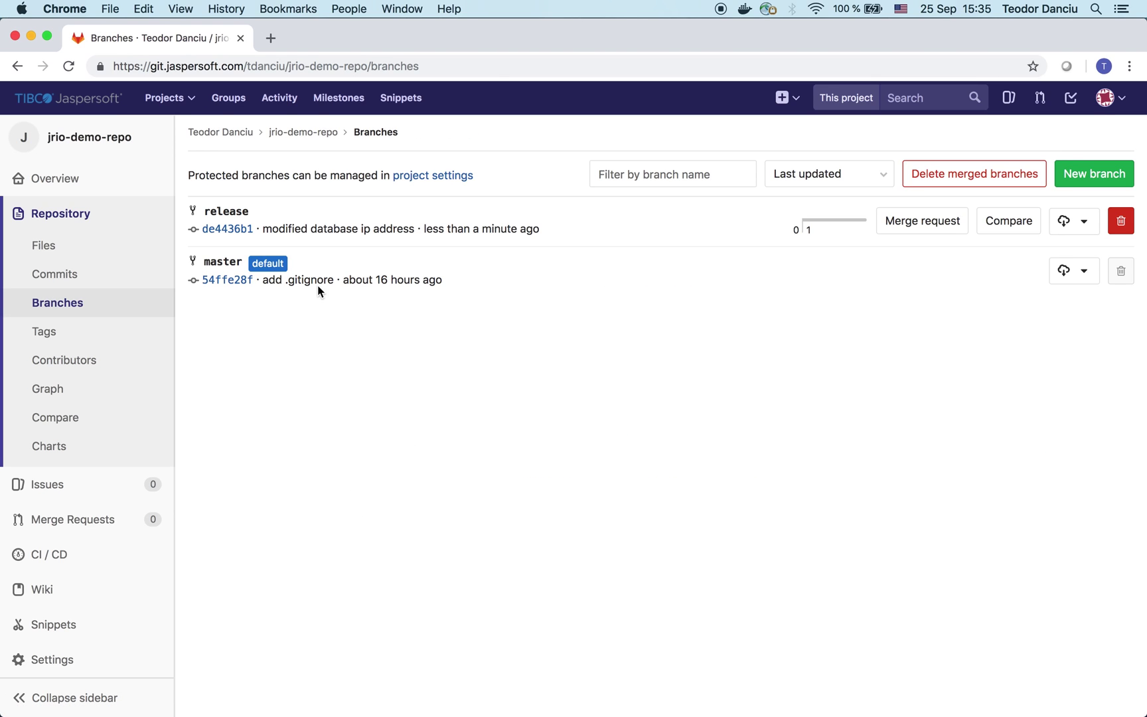
{"action": "left_click", "coordinate": [237, 214]}
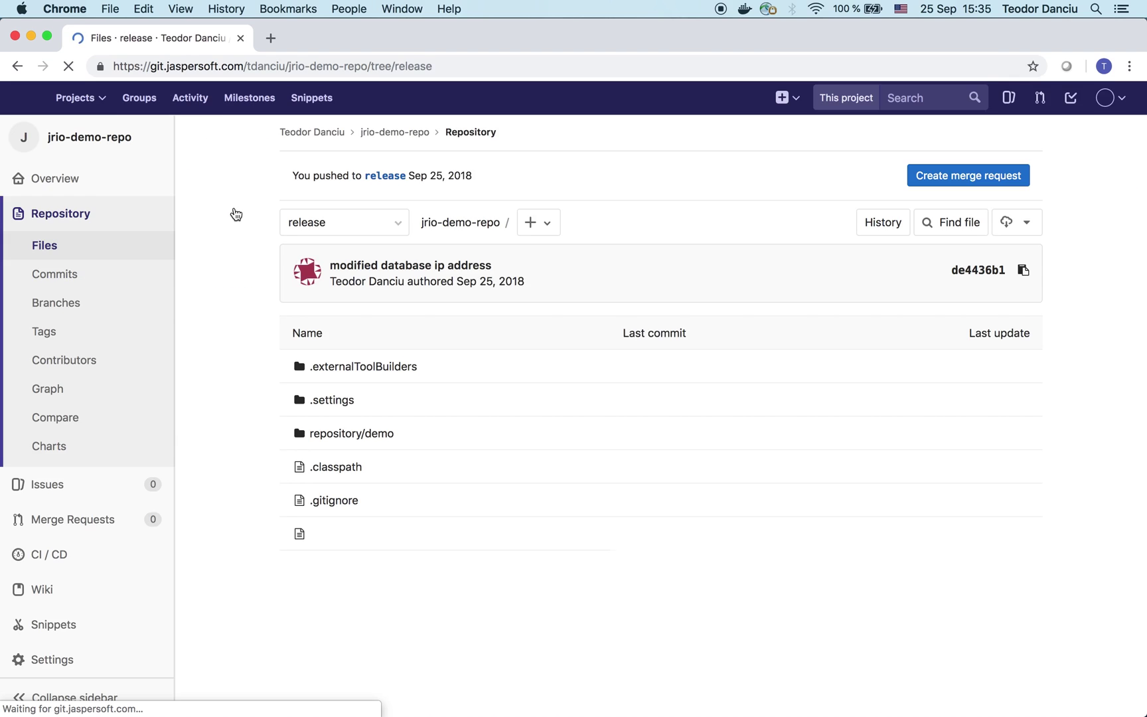
{"action": "left_click", "coordinate": [103, 280]}
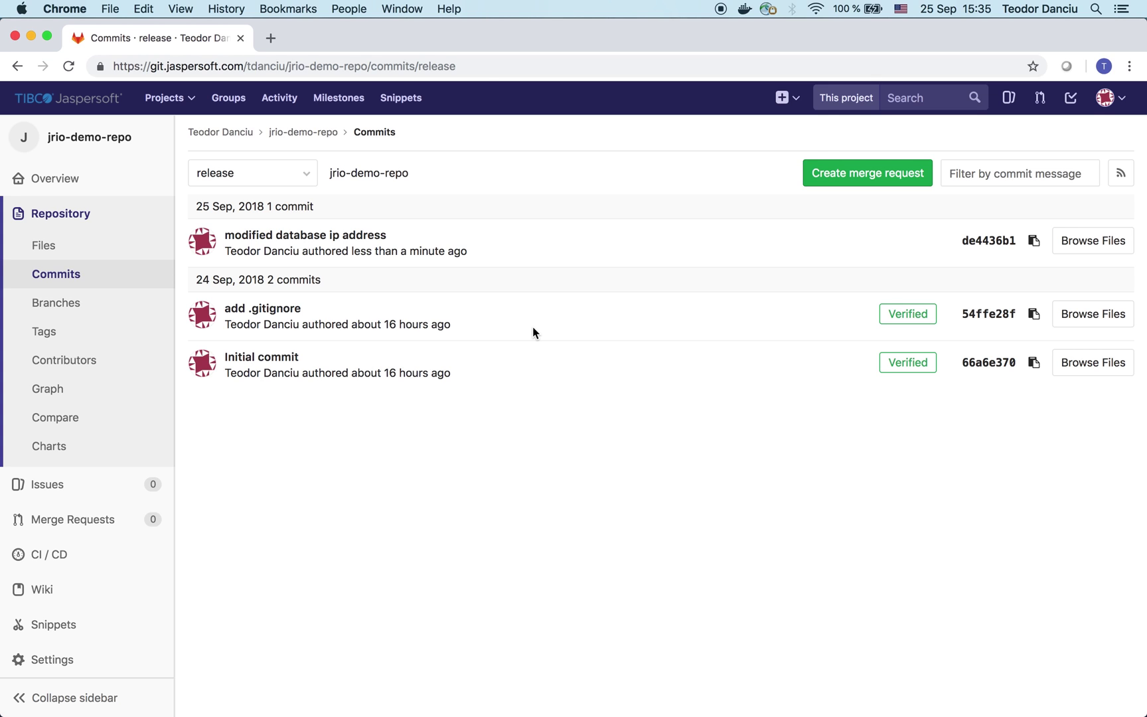
{"action": "mouse_move", "coordinate": [741, 716]}
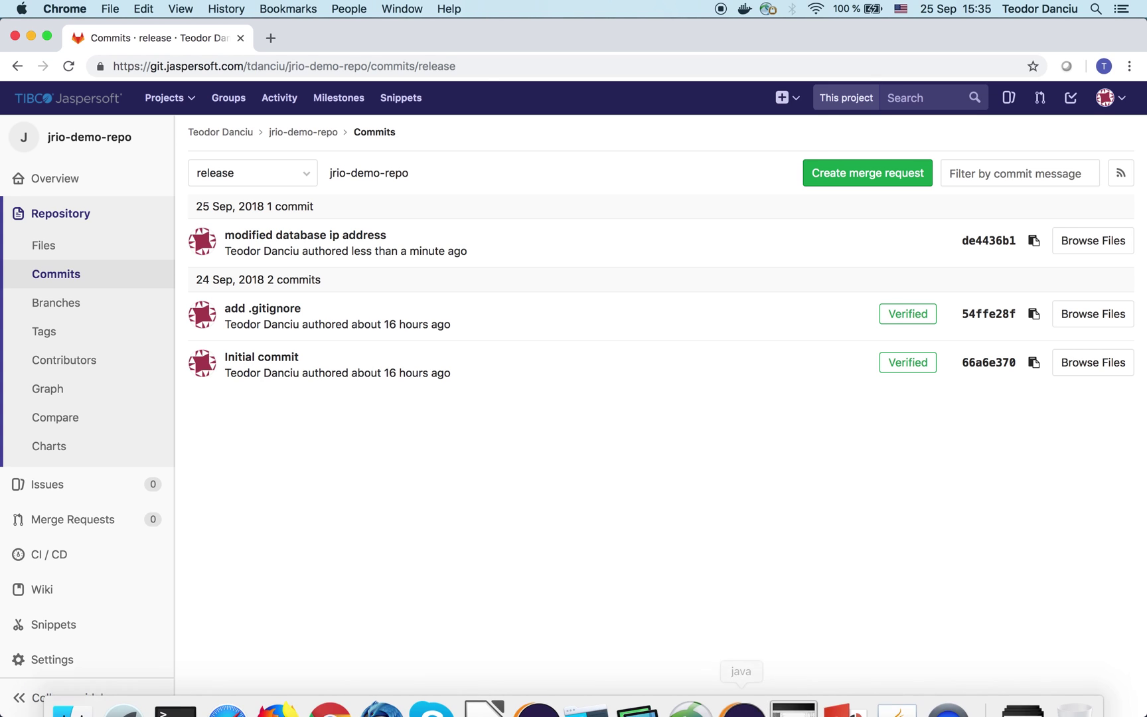
{"action": "left_click", "coordinate": [795, 705]}
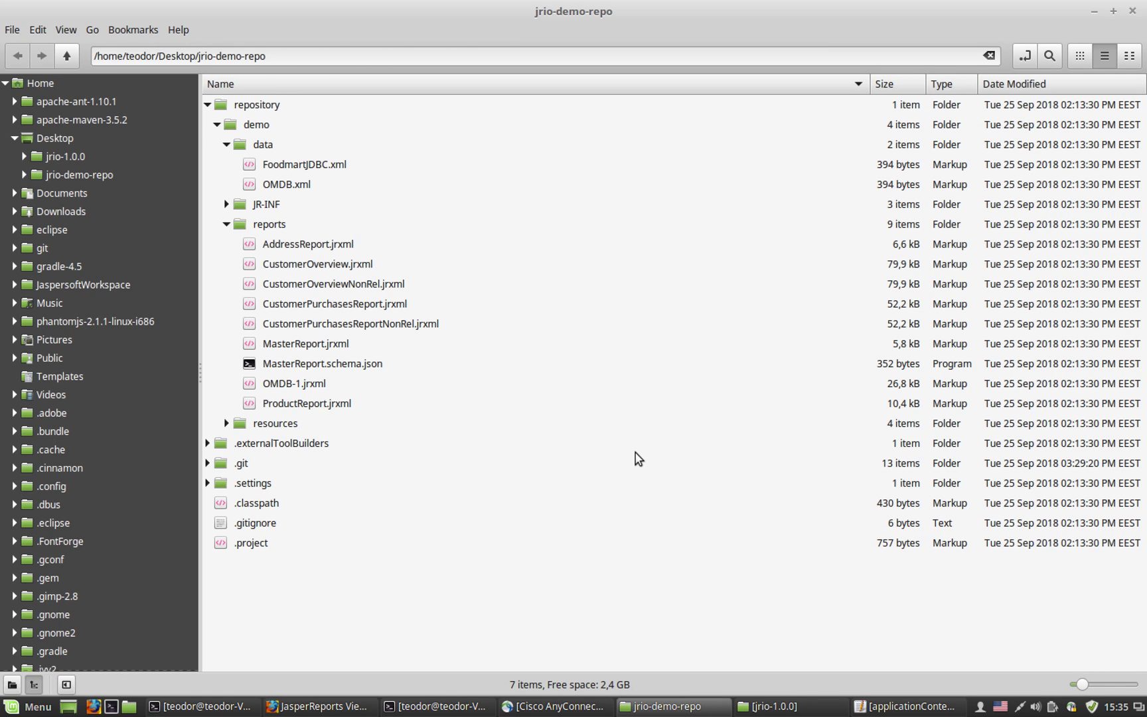
Step: List the local branches with git branch and run git checkout release in the terminal
{"action": "left_click", "coordinate": [428, 708]}
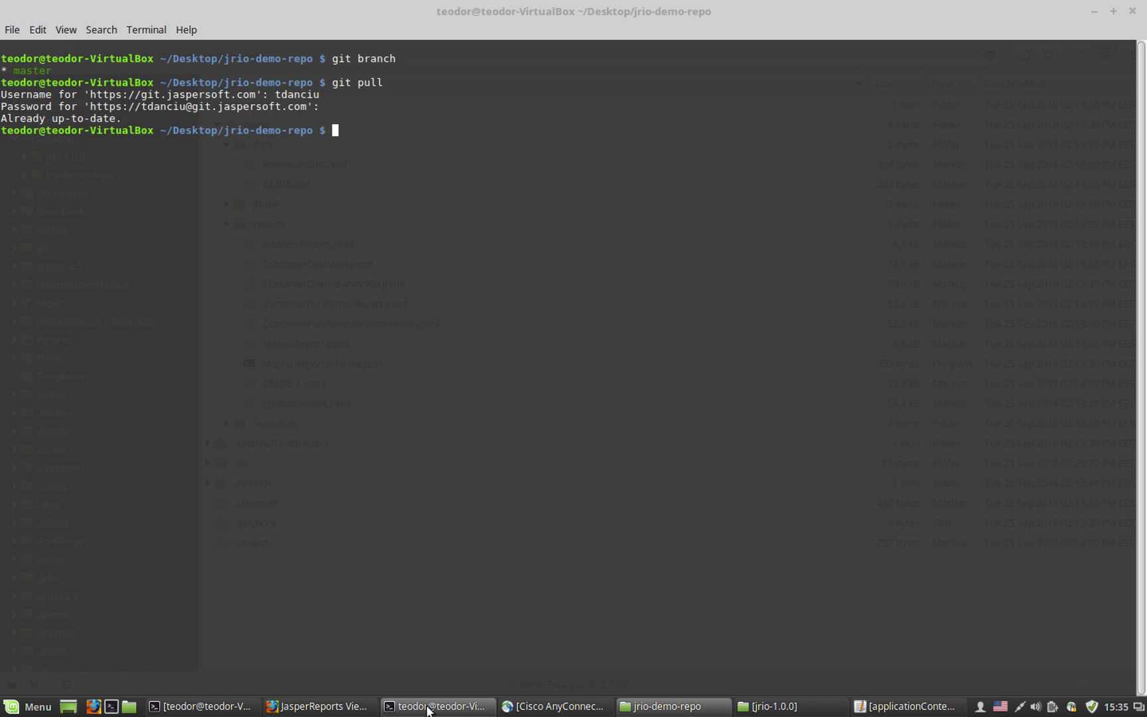
{"action": "left_click", "coordinate": [511, 325]}
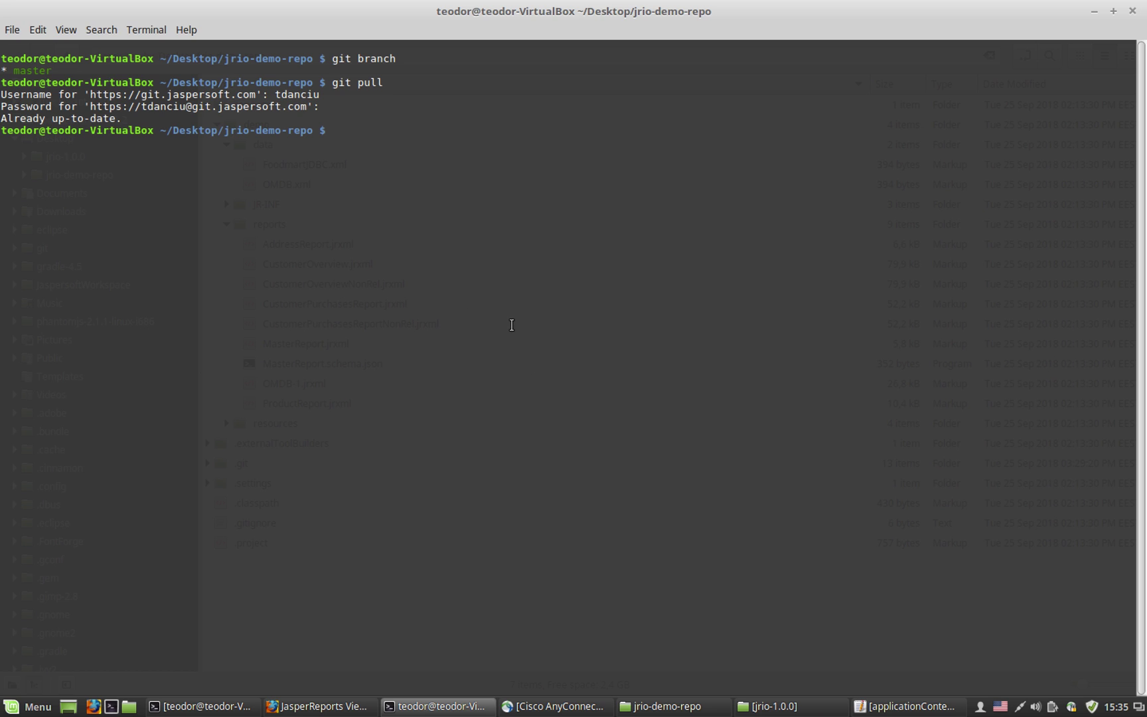
{"action": "type", "text": "git branch"}
{"action": "key", "text": "Return"}
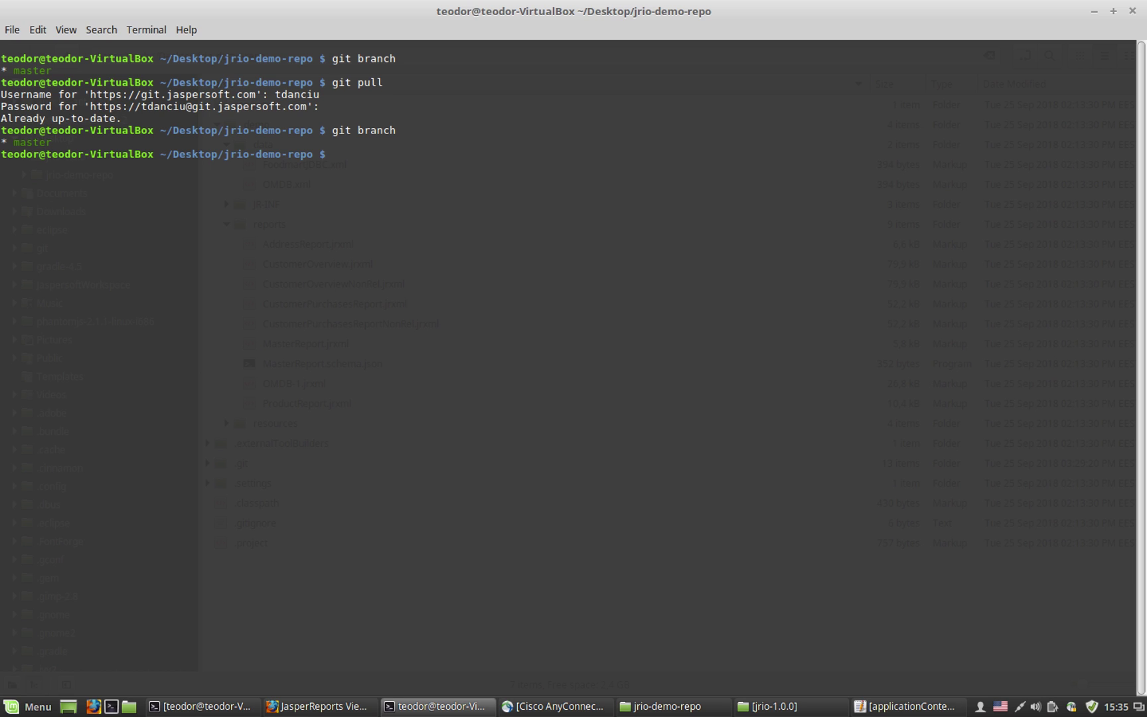
{"action": "type", "text": "git checkout release"}
{"action": "key", "text": "Return"}
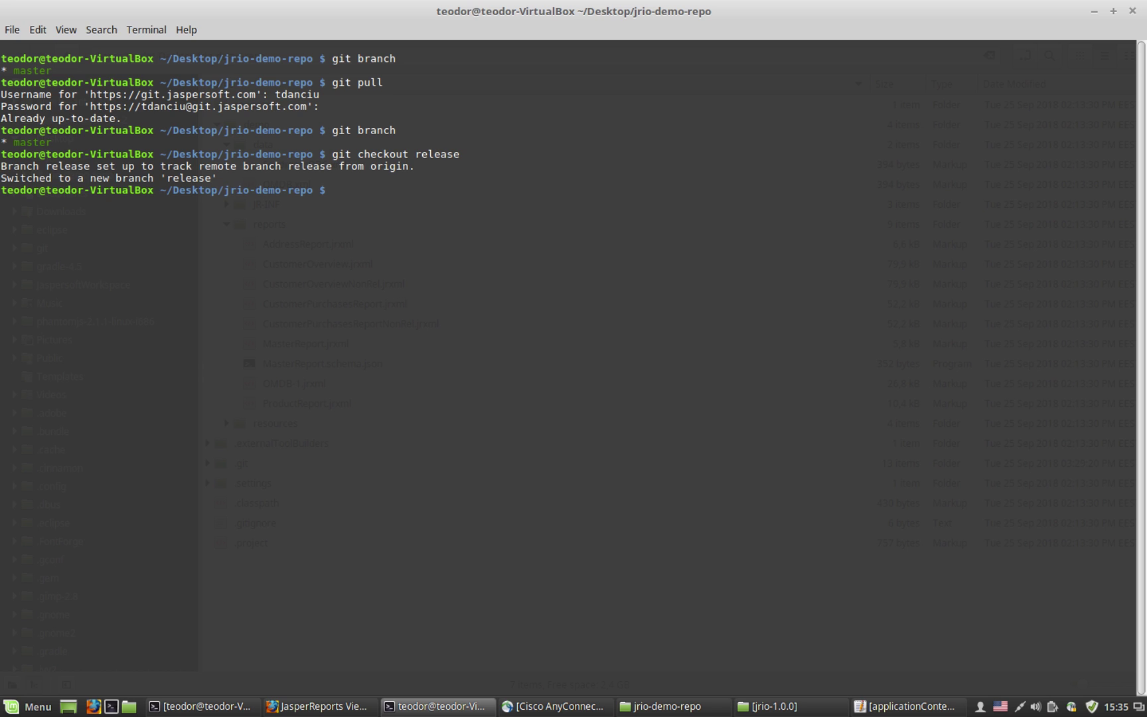
Step: Run git pull on release, entering the GitLab username and password when prompted
{"action": "type", "text": "git pull"}
{"action": "key", "text": "Return"}
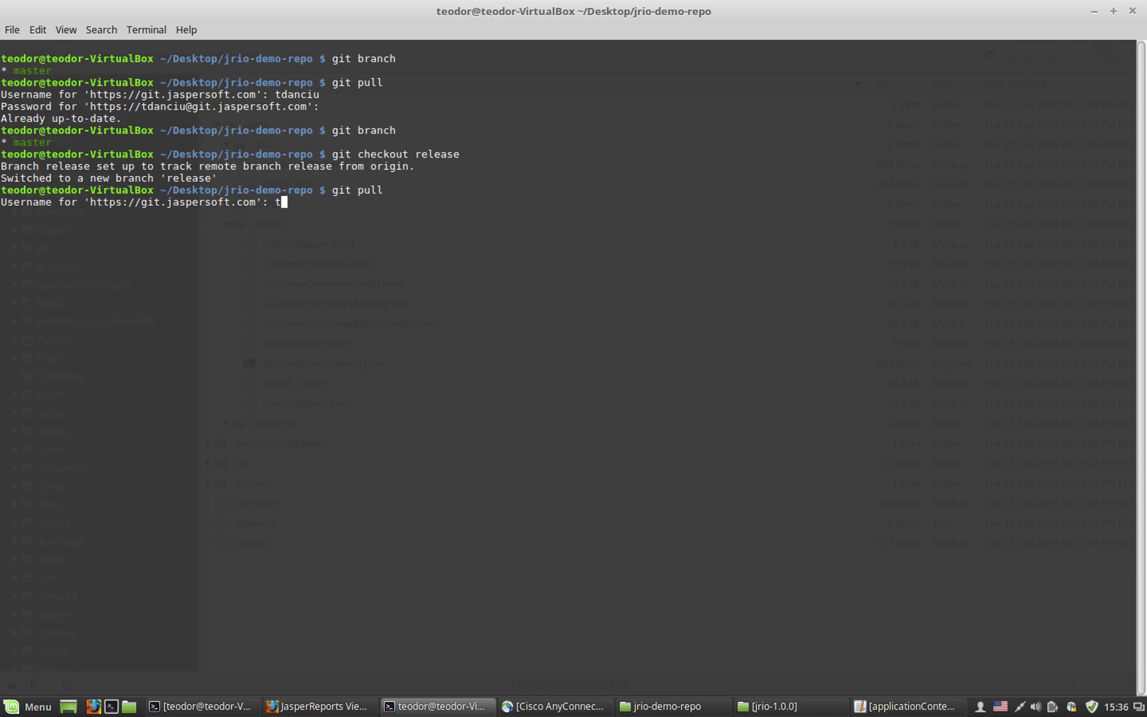
{"action": "key", "text": "Return"}
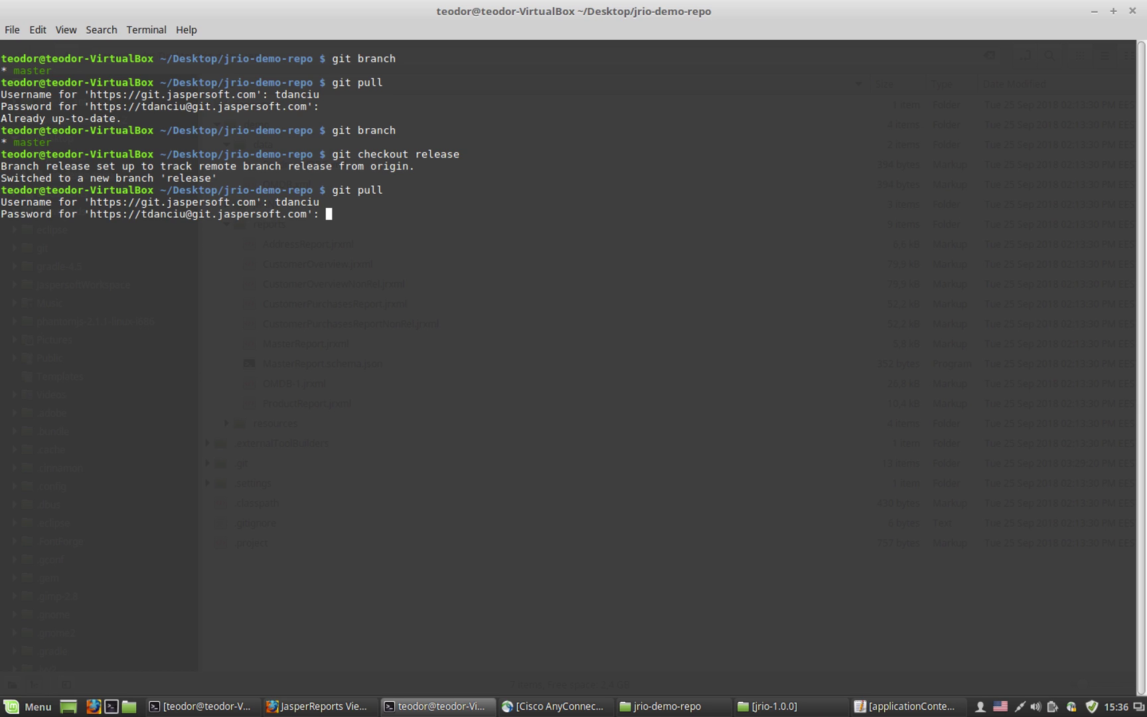
{"action": "key", "text": "Return"}
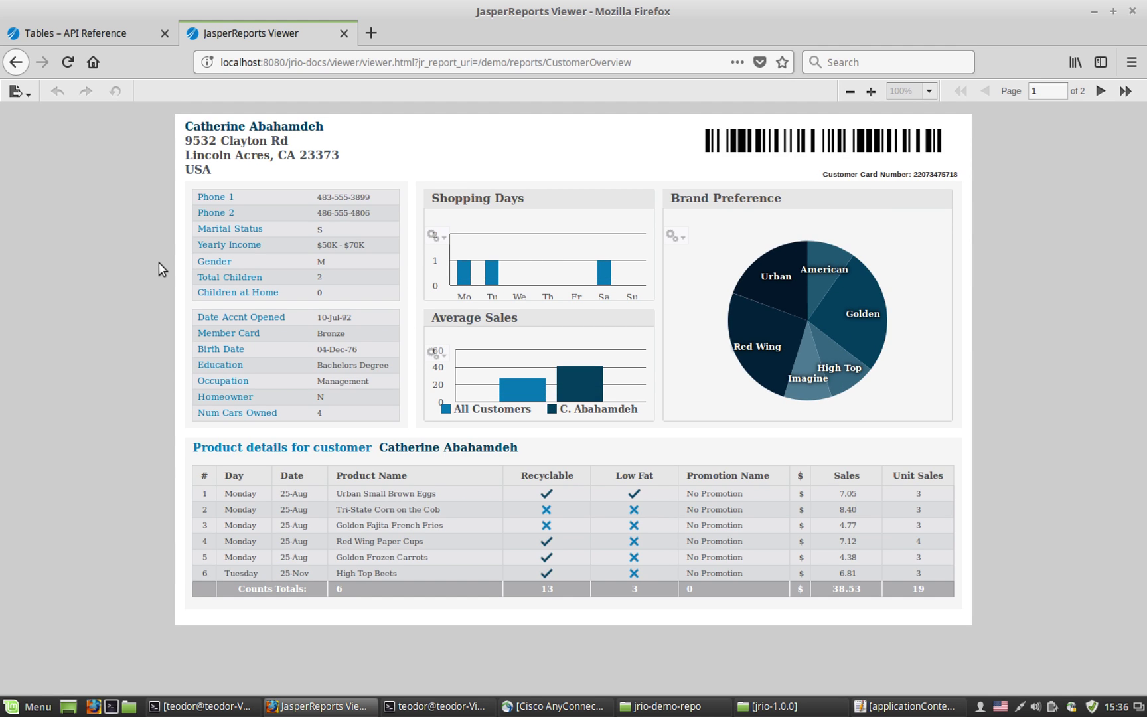
Step: Collapse the jrio folder tree, then collapse the reports folder in the jrio-demo-repo window
{"action": "left_click", "coordinate": [767, 707]}
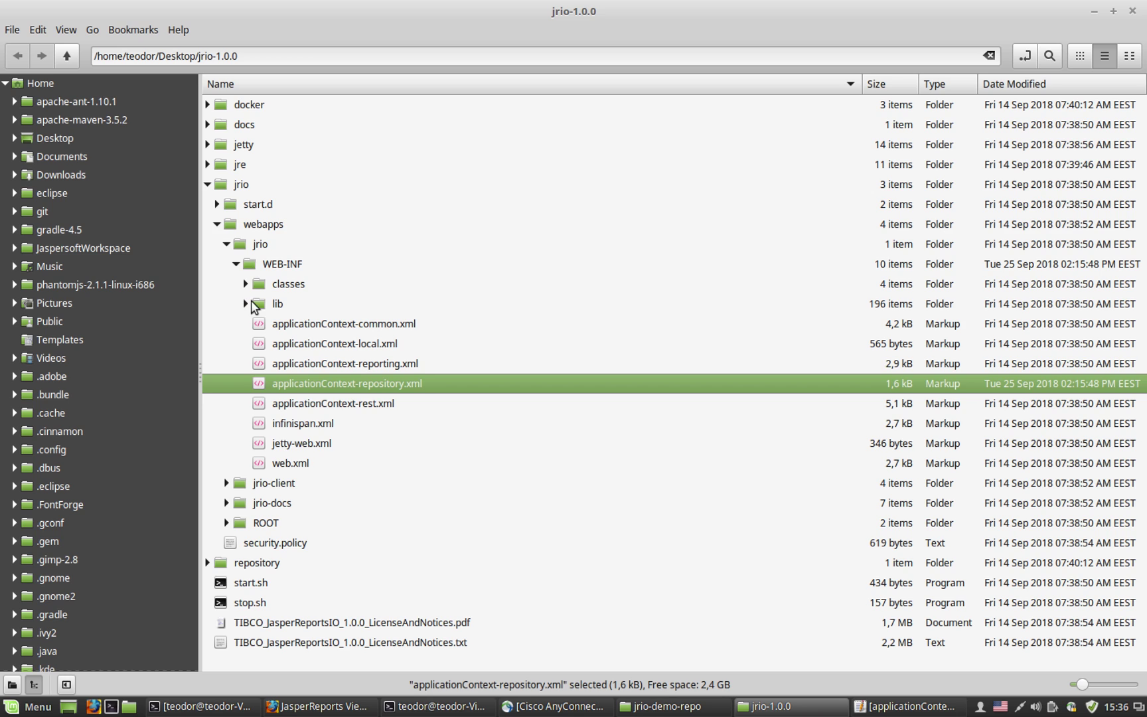
{"action": "left_click", "coordinate": [207, 185]}
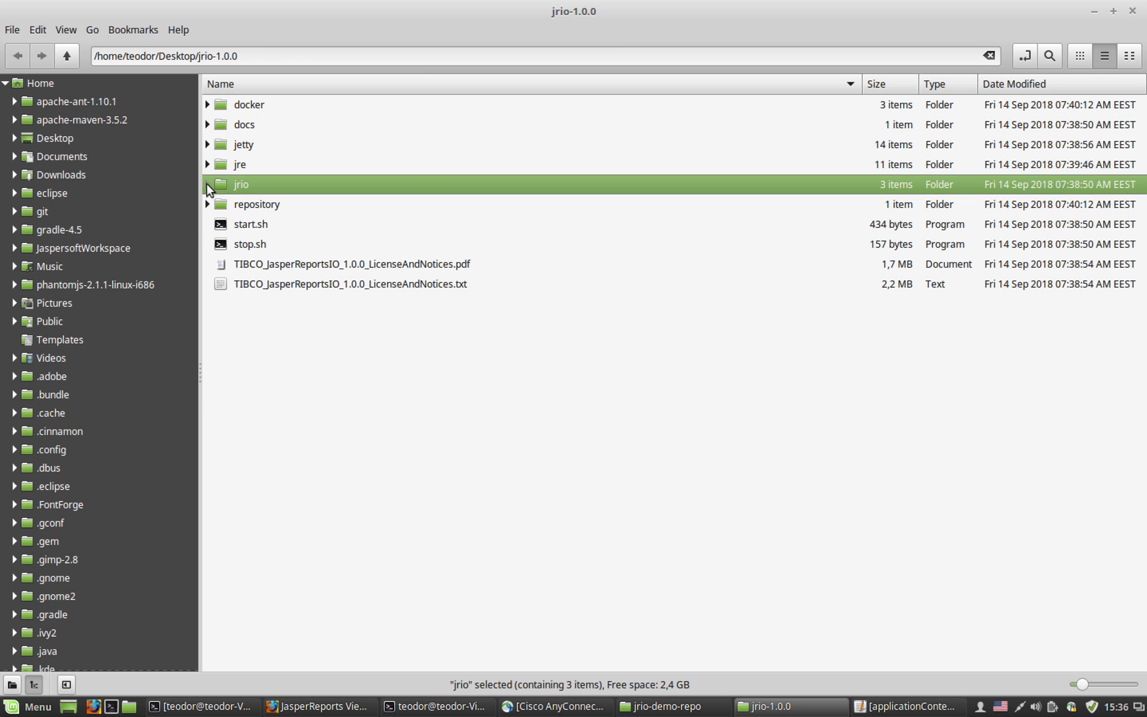
{"action": "left_click", "coordinate": [667, 706]}
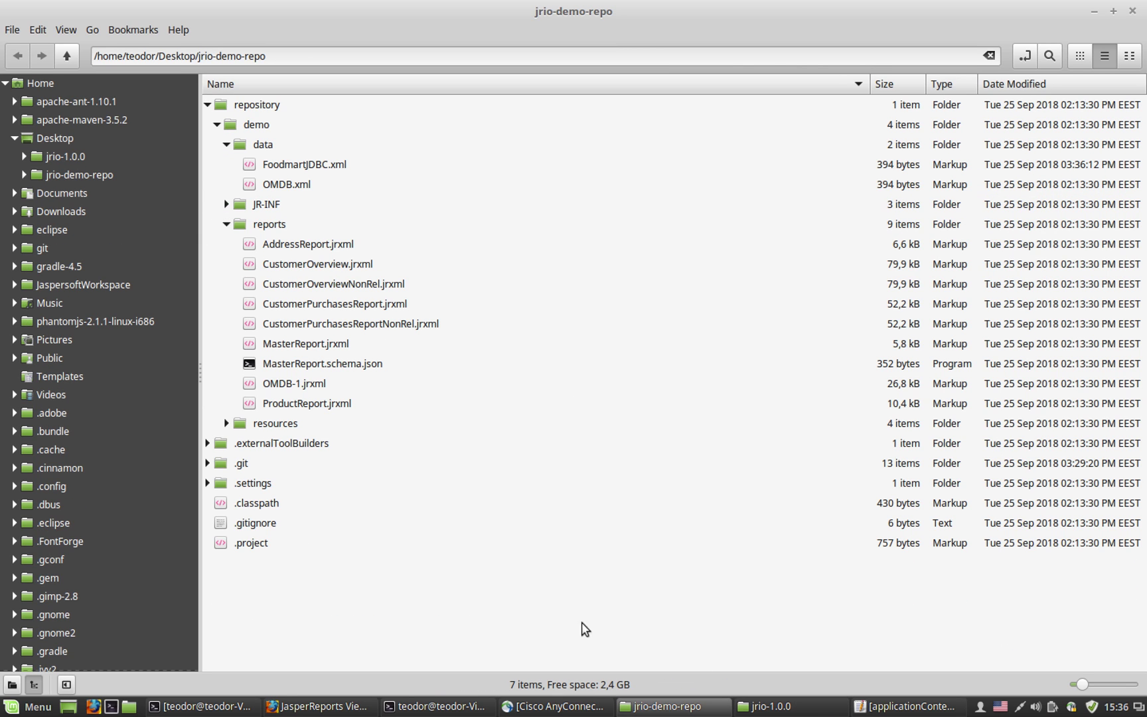
{"action": "left_click", "coordinate": [226, 225]}
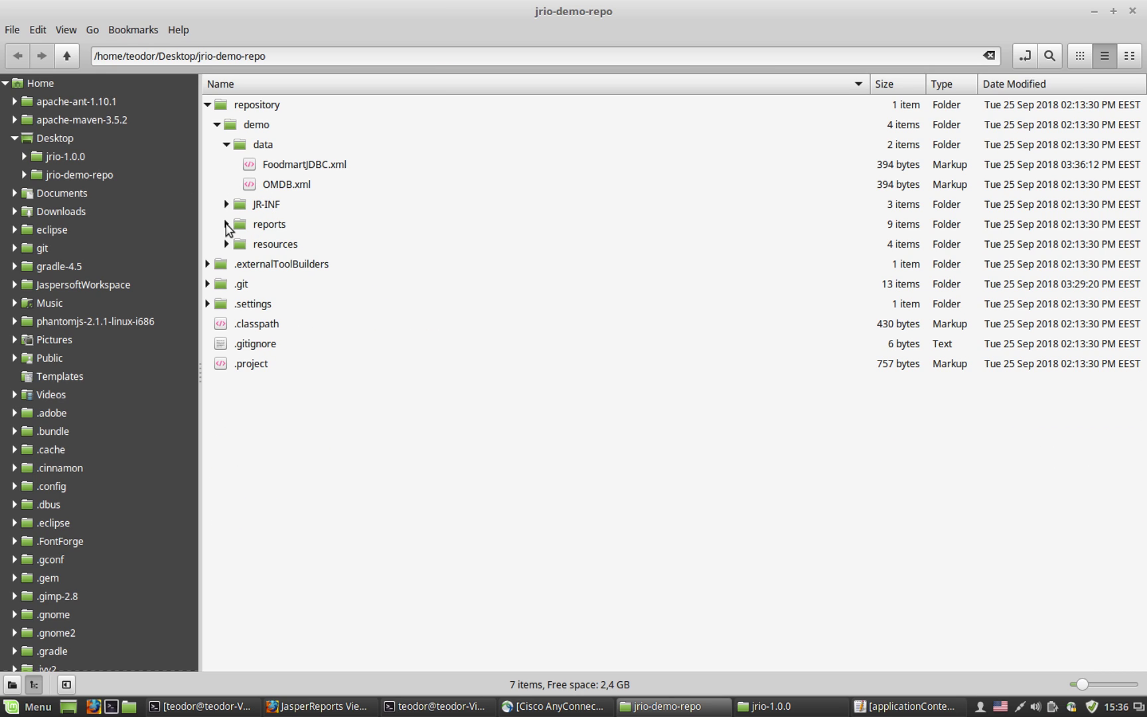
{"action": "left_click", "coordinate": [227, 145]}
{"action": "left_click", "coordinate": [227, 146]}
Step: Switch the jrio-demo-repo project to the master branch via Team > Switch To
{"action": "mouse_move", "coordinate": [687, 712]}
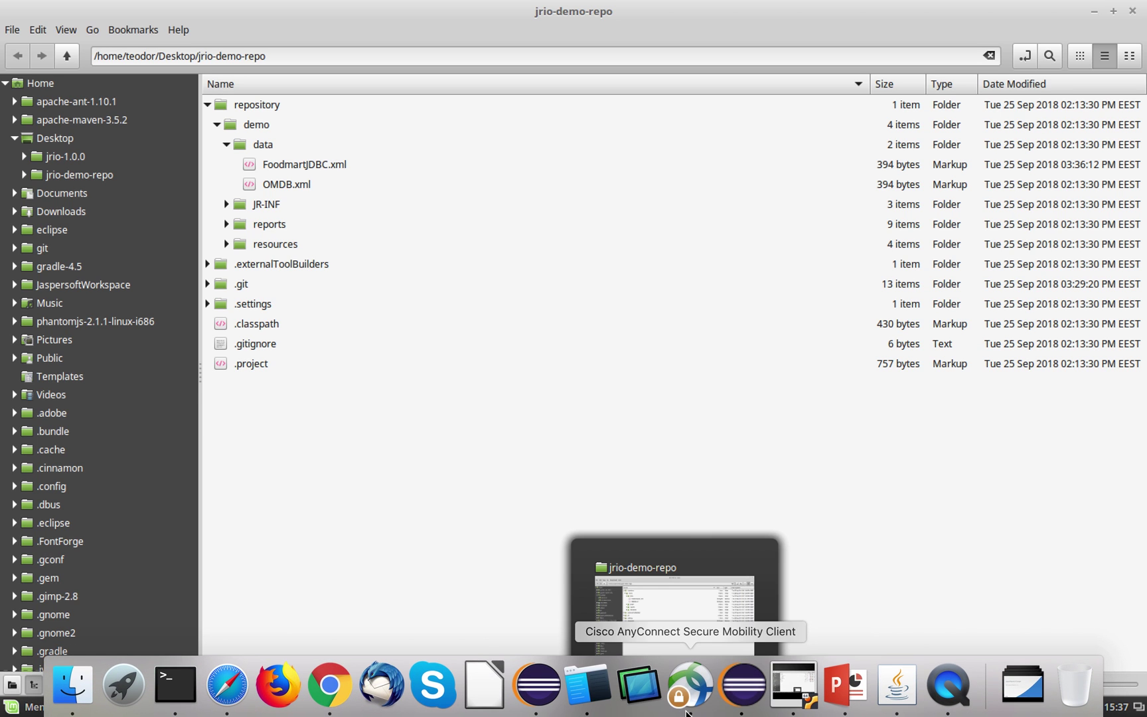
{"action": "left_click", "coordinate": [744, 696]}
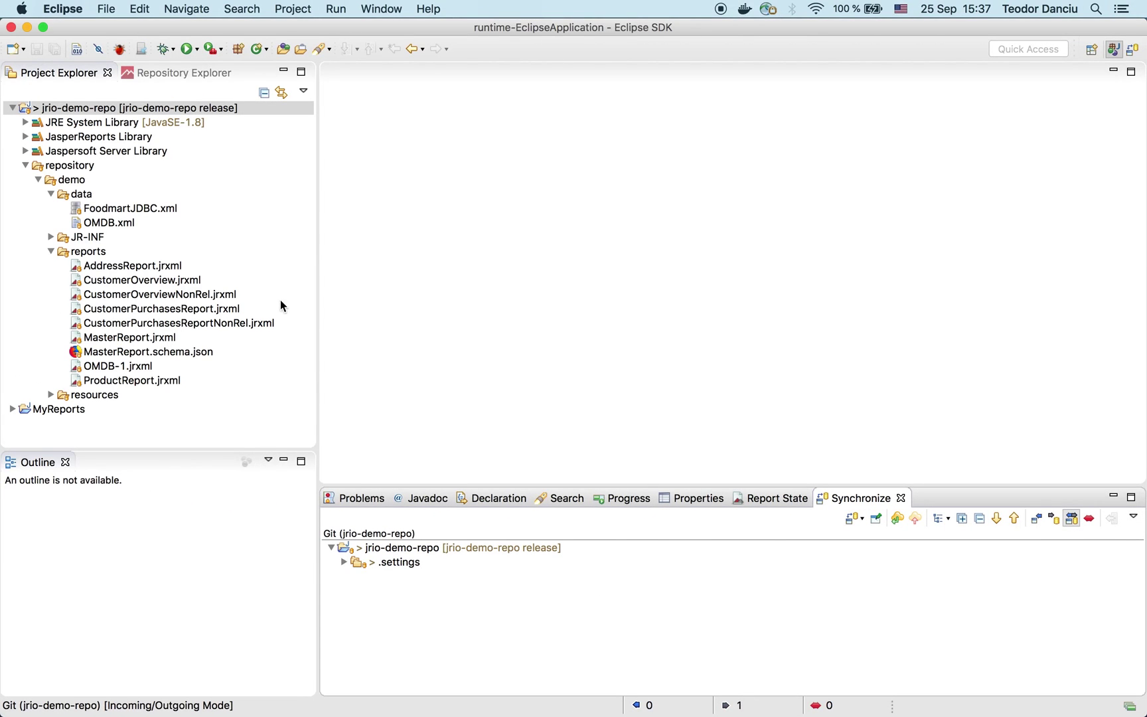
{"action": "left_click", "coordinate": [118, 107]}
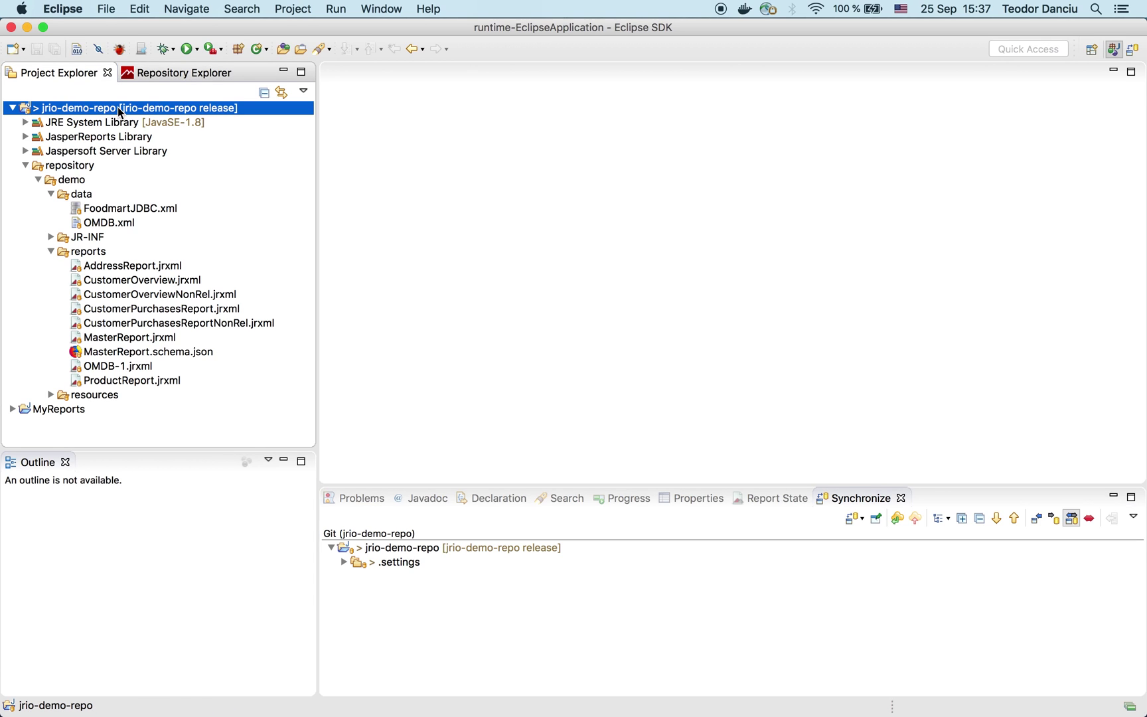
{"action": "right_click", "coordinate": [118, 107]}
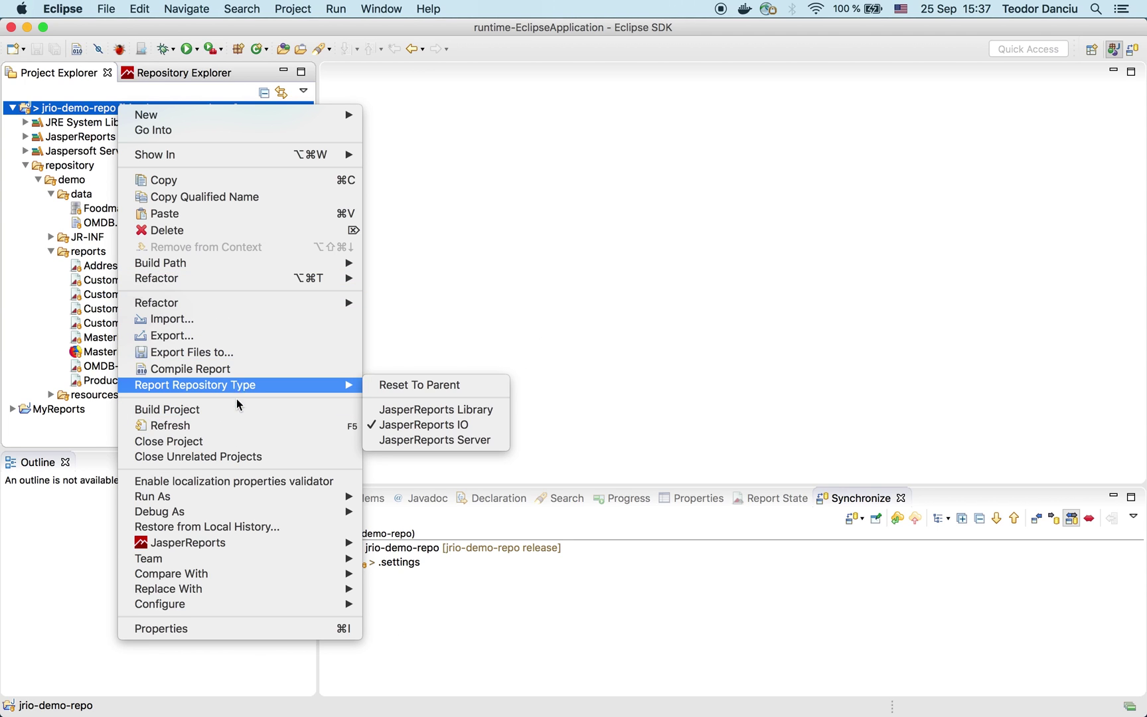
{"action": "mouse_move", "coordinate": [238, 559]}
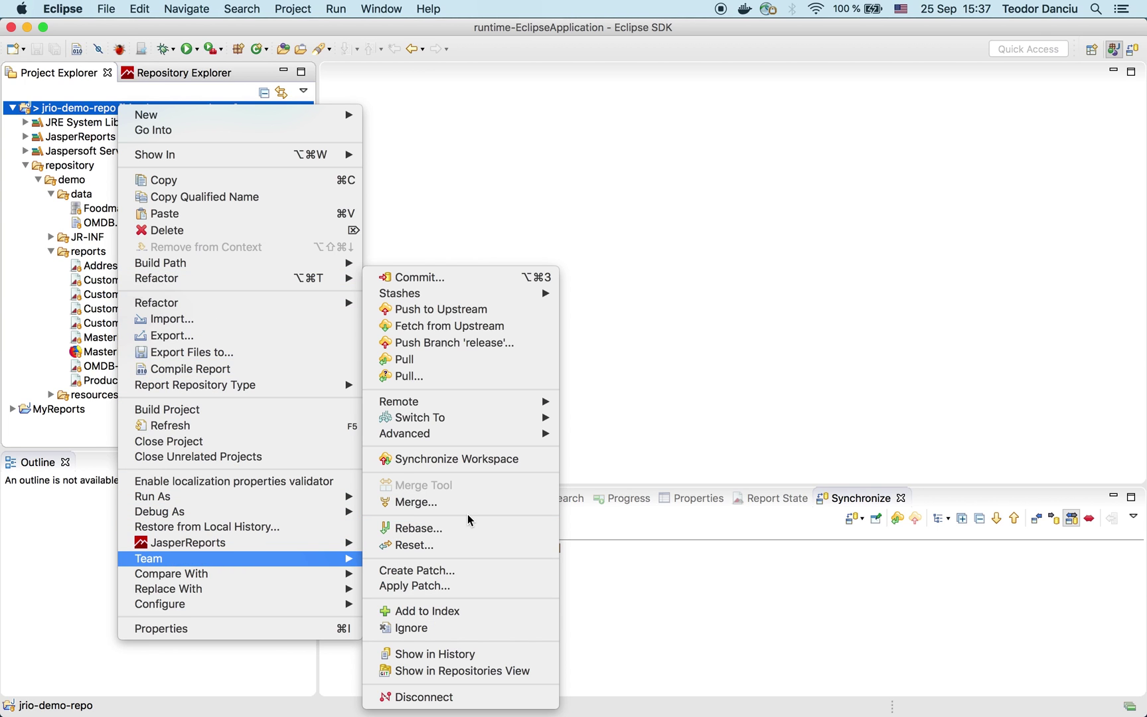
{"action": "mouse_move", "coordinate": [512, 432]}
{"action": "left_click", "coordinate": [612, 444]}
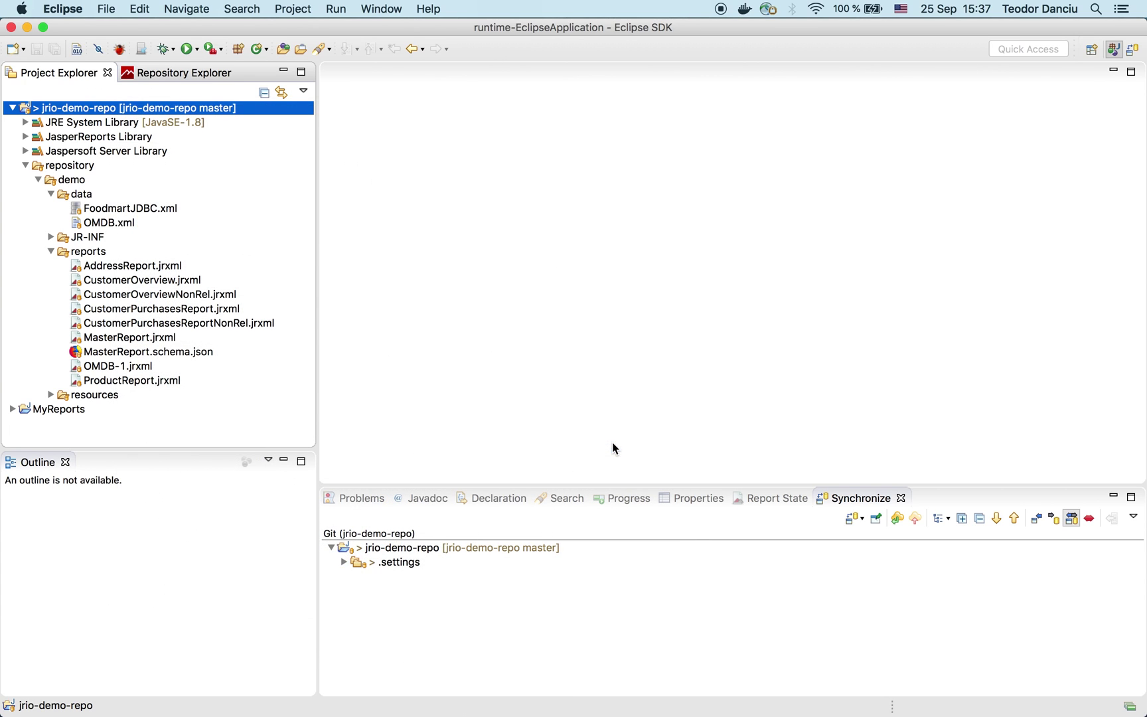
Step: Open CustomerOverview.jrxml in the report designer
{"action": "left_click", "coordinate": [175, 285]}
{"action": "left_click", "coordinate": [143, 269]}
{"action": "left_click", "coordinate": [141, 279]}
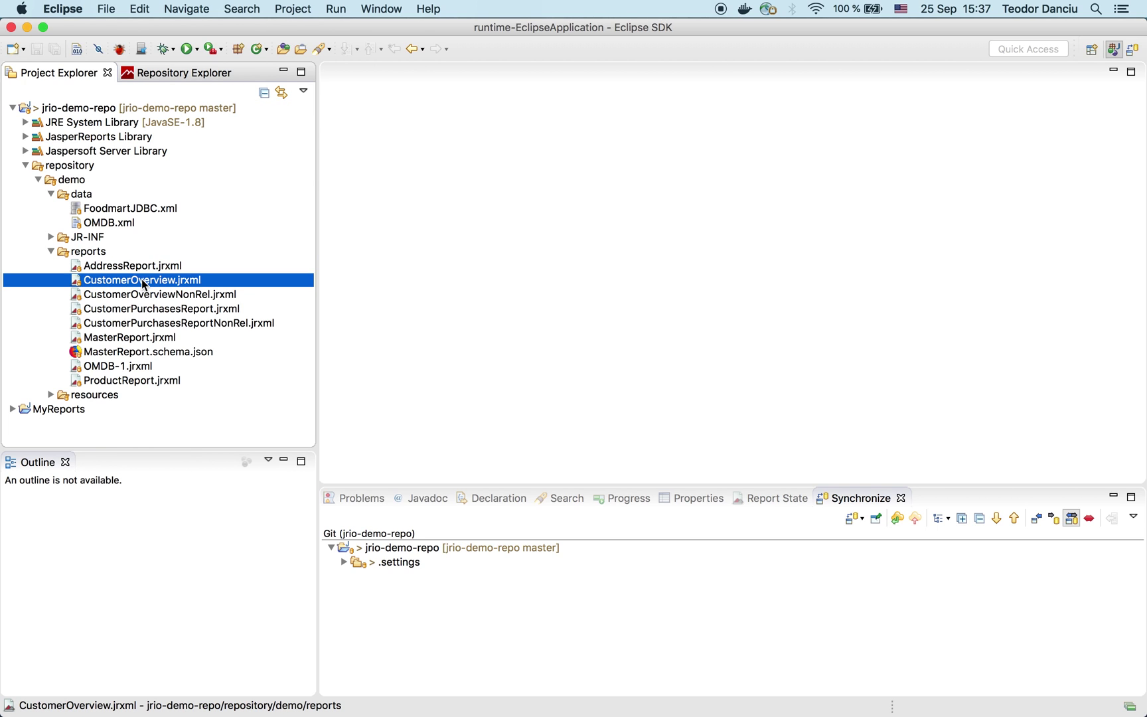
{"action": "double_click", "coordinate": [143, 280]}
Step: Set the $F{customer_fullname} field's Backcolor to #D9F216, untick Transparent, and save with Cmd+S
{"action": "double_click", "coordinate": [141, 279]}
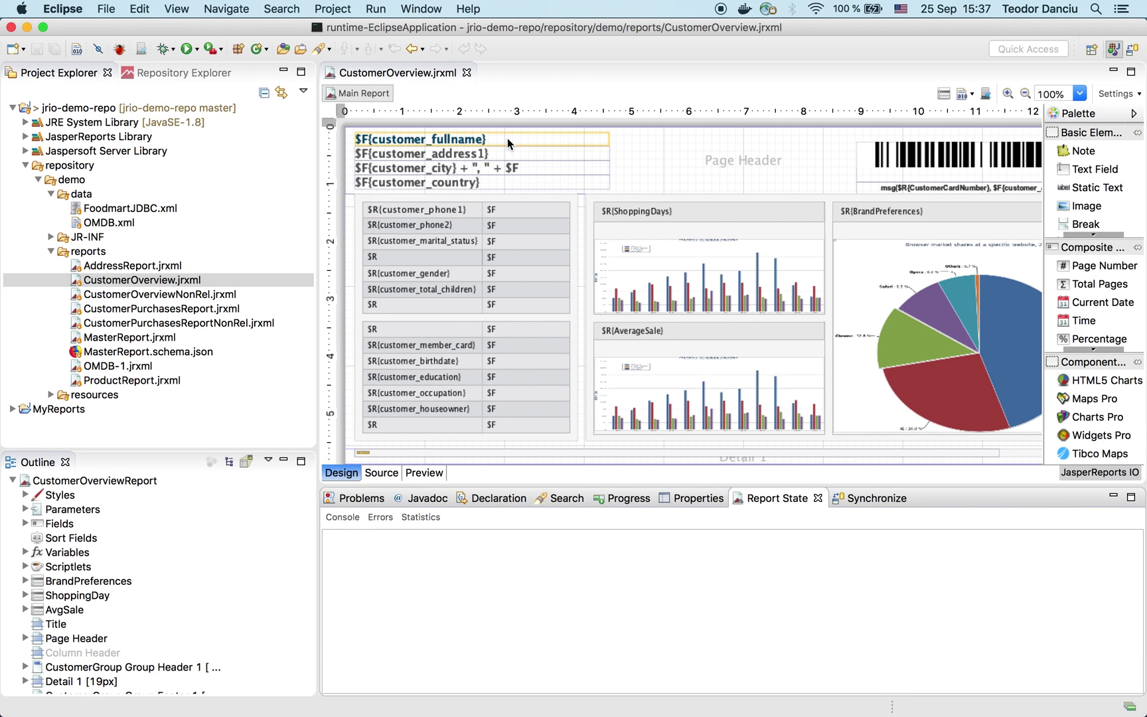
{"action": "left_click", "coordinate": [508, 138]}
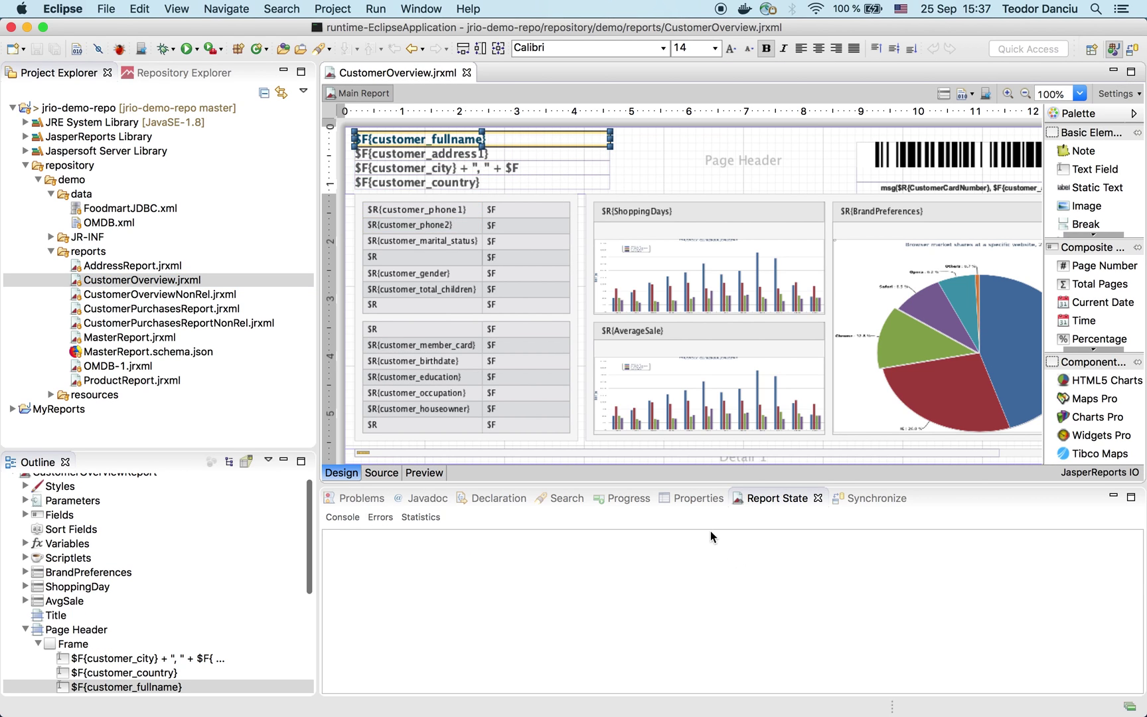
{"action": "left_click", "coordinate": [696, 498]}
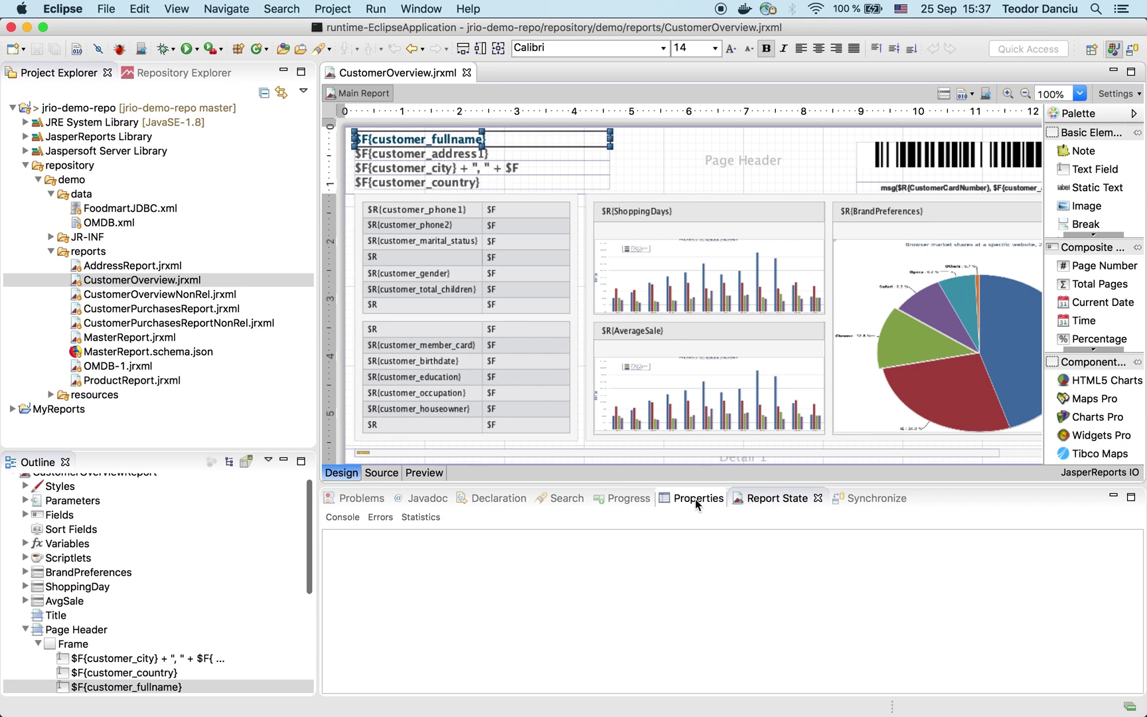
{"action": "scroll", "coordinate": [640, 619], "scroll_direction": "down", "scroll_amount": 5}
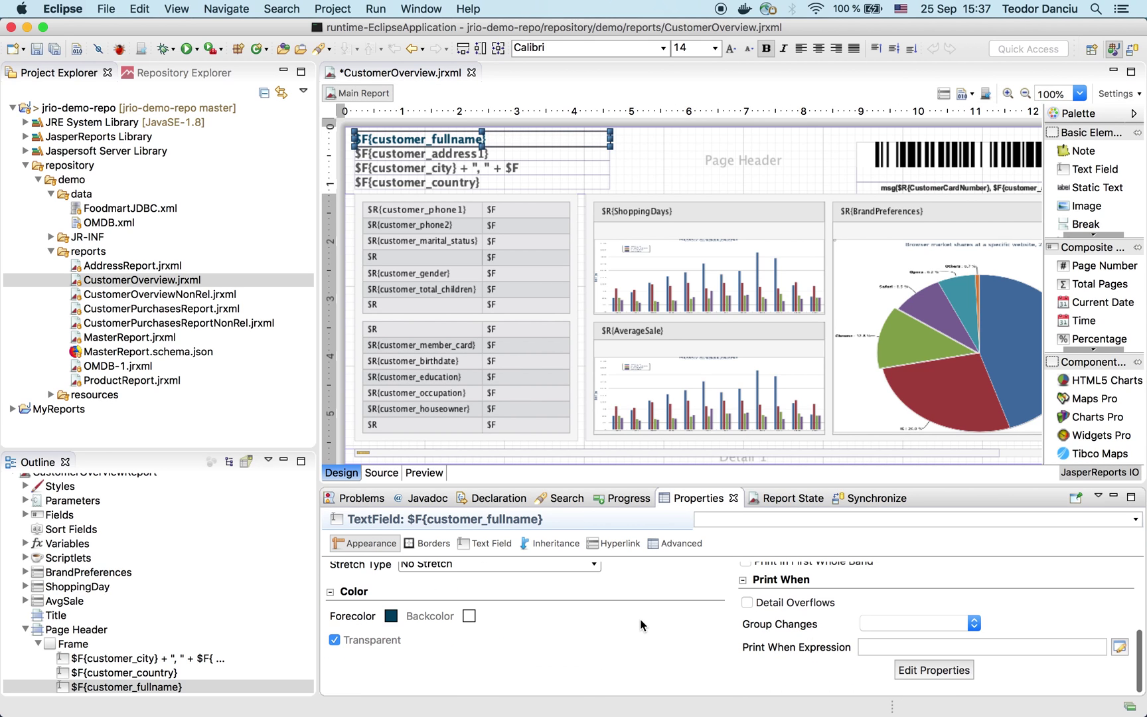
{"action": "left_click", "coordinate": [468, 616]}
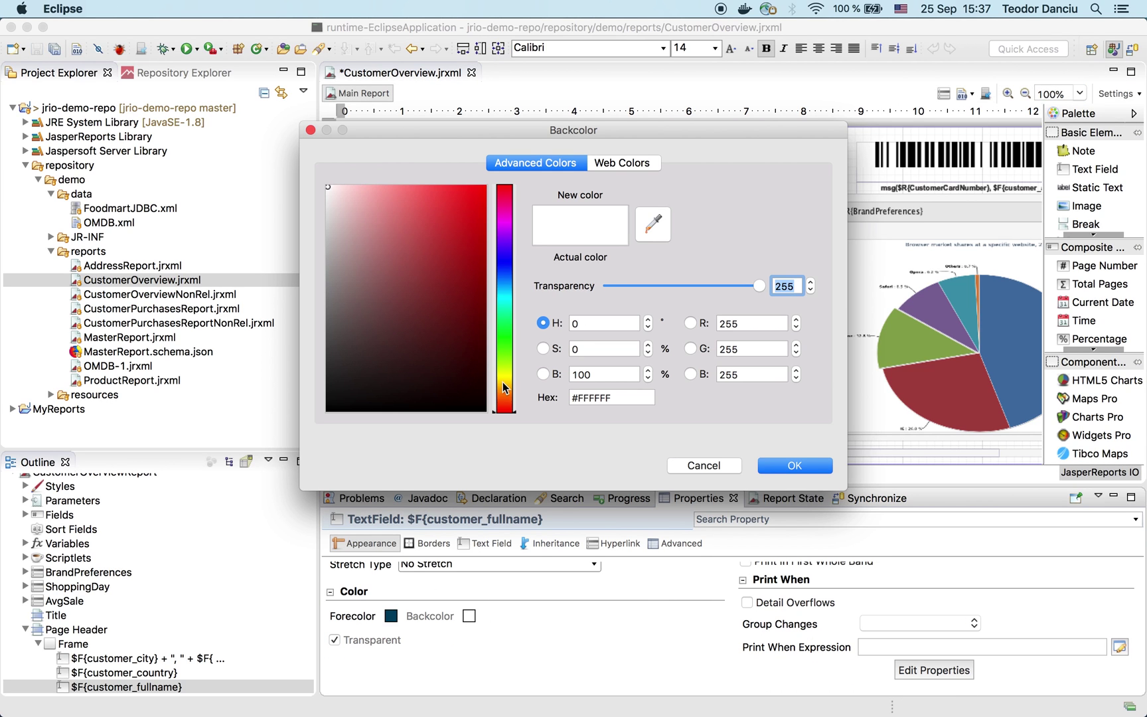
{"action": "left_click", "coordinate": [506, 372]}
{"action": "left_click", "coordinate": [474, 198]}
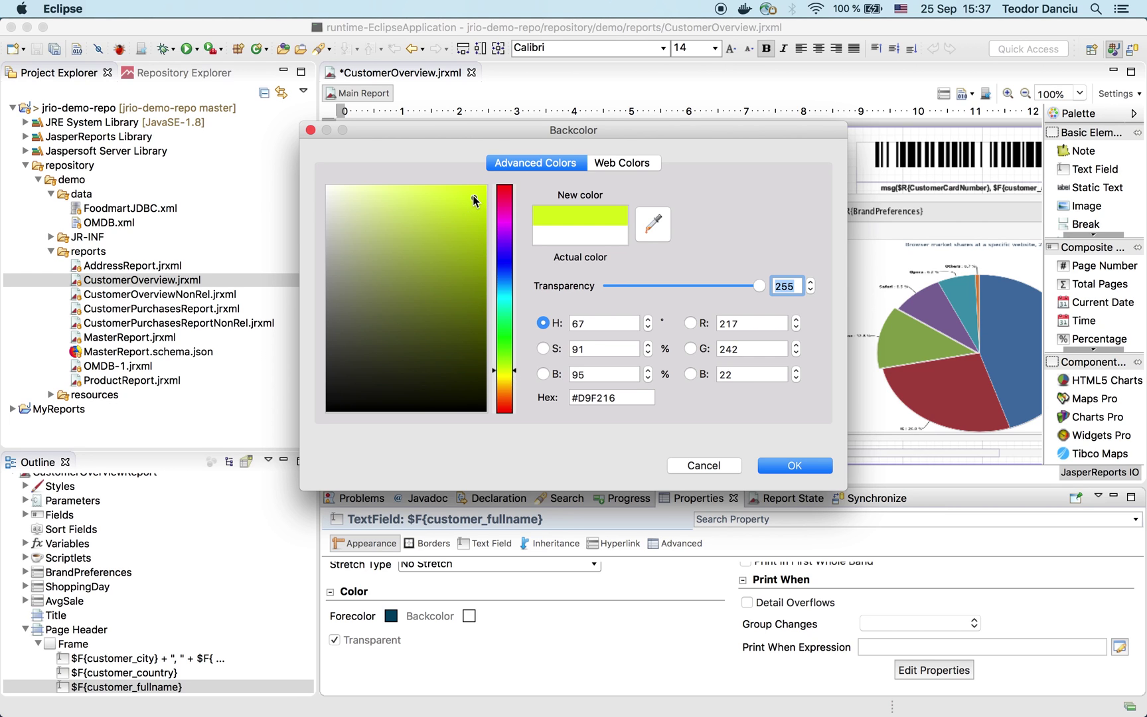
{"action": "left_click", "coordinate": [779, 468]}
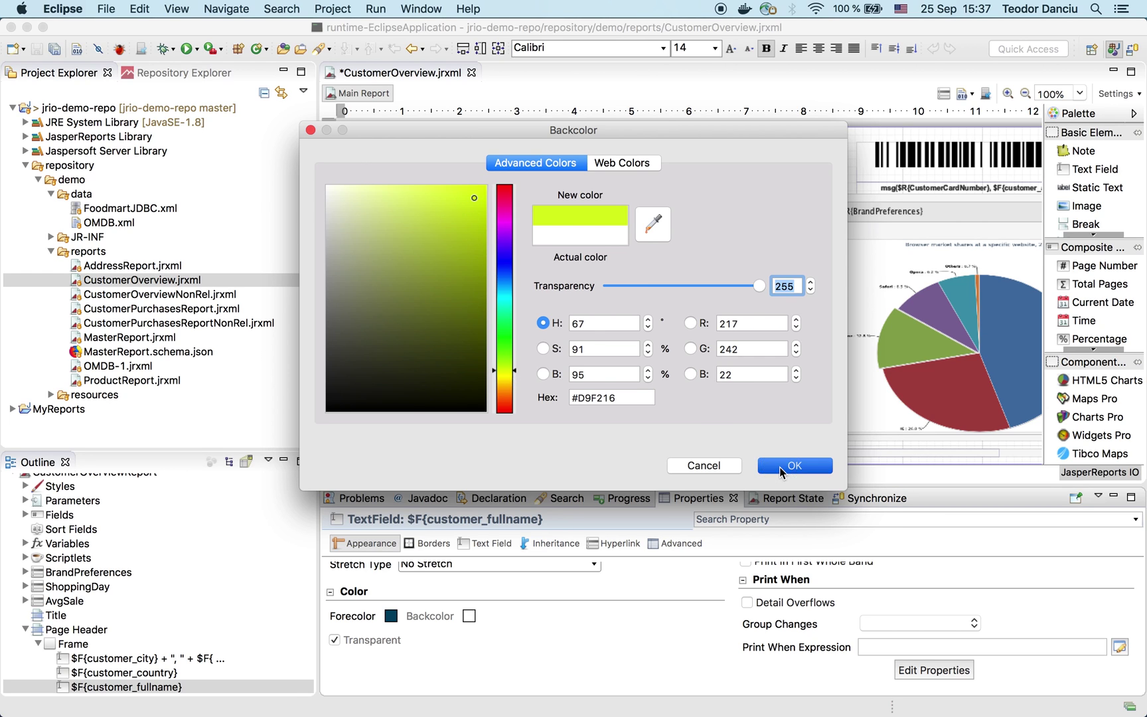
{"action": "left_click", "coordinate": [371, 638]}
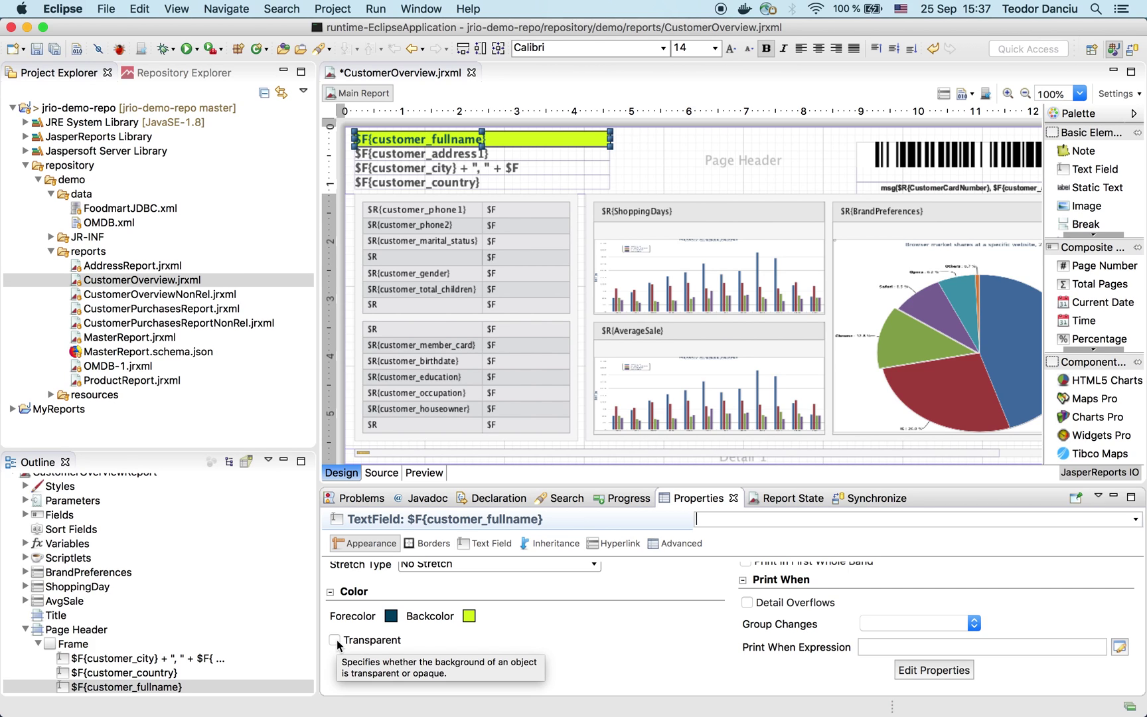
{"action": "key", "text": "super+s"}
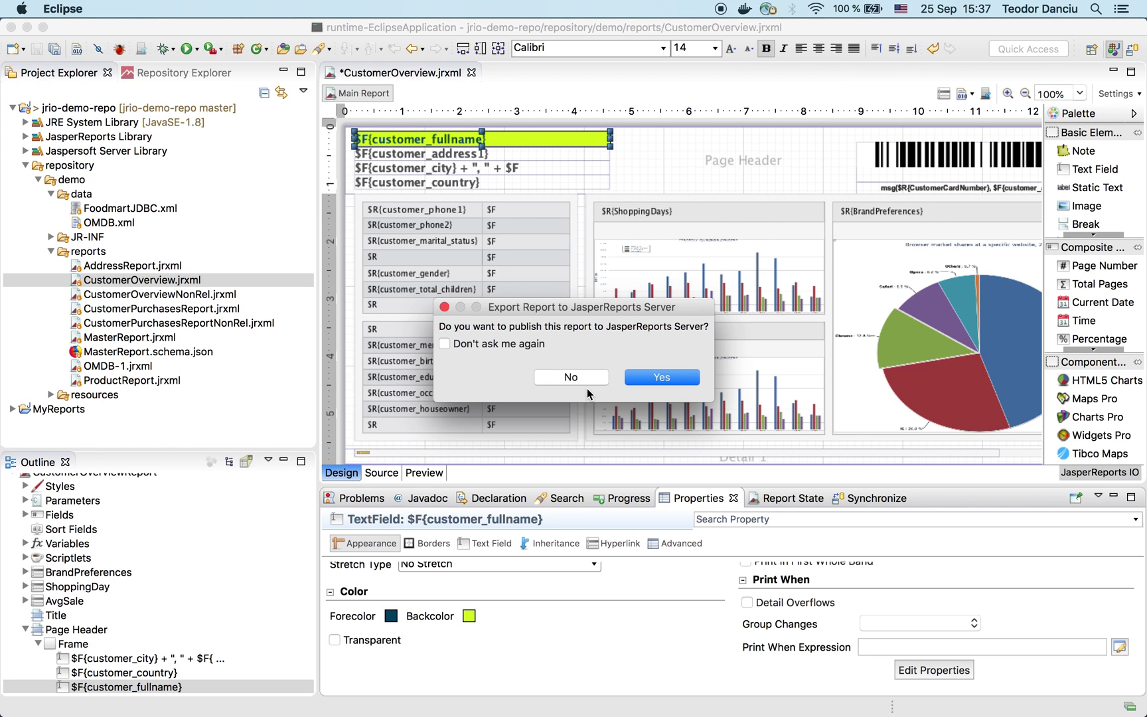
Step: Decline publishing permanently, then preview the report with customerId set to NULL
{"action": "left_click", "coordinate": [522, 341]}
{"action": "left_click", "coordinate": [565, 377]}
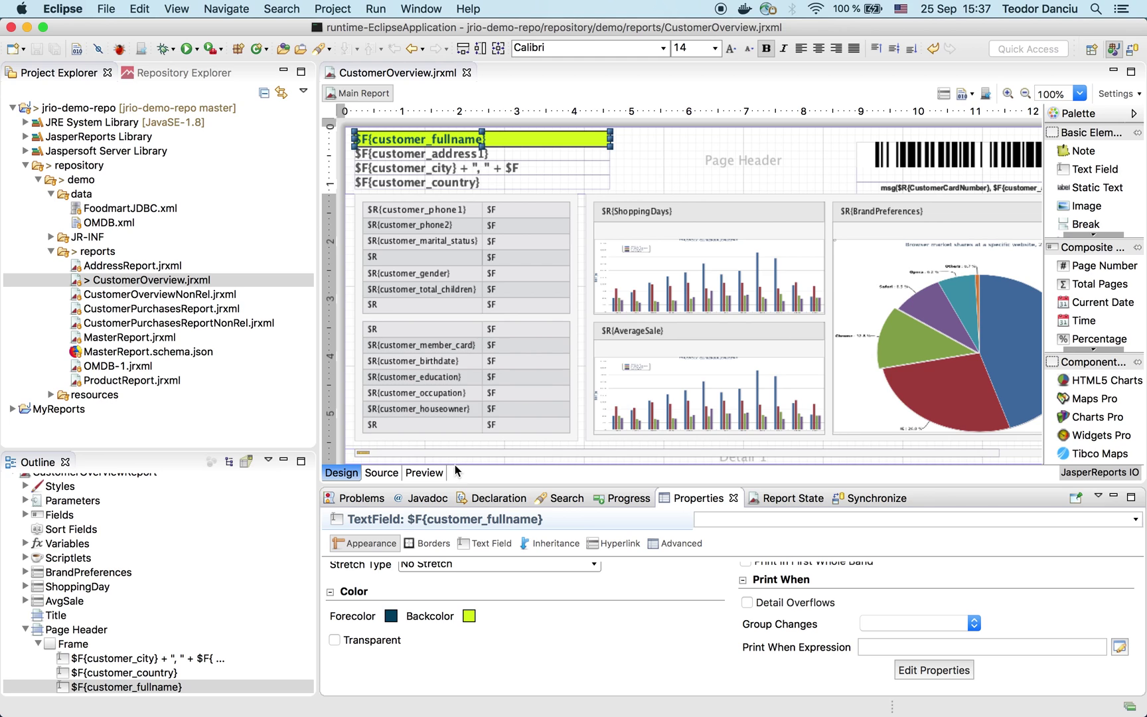
{"action": "left_click", "coordinate": [424, 472]}
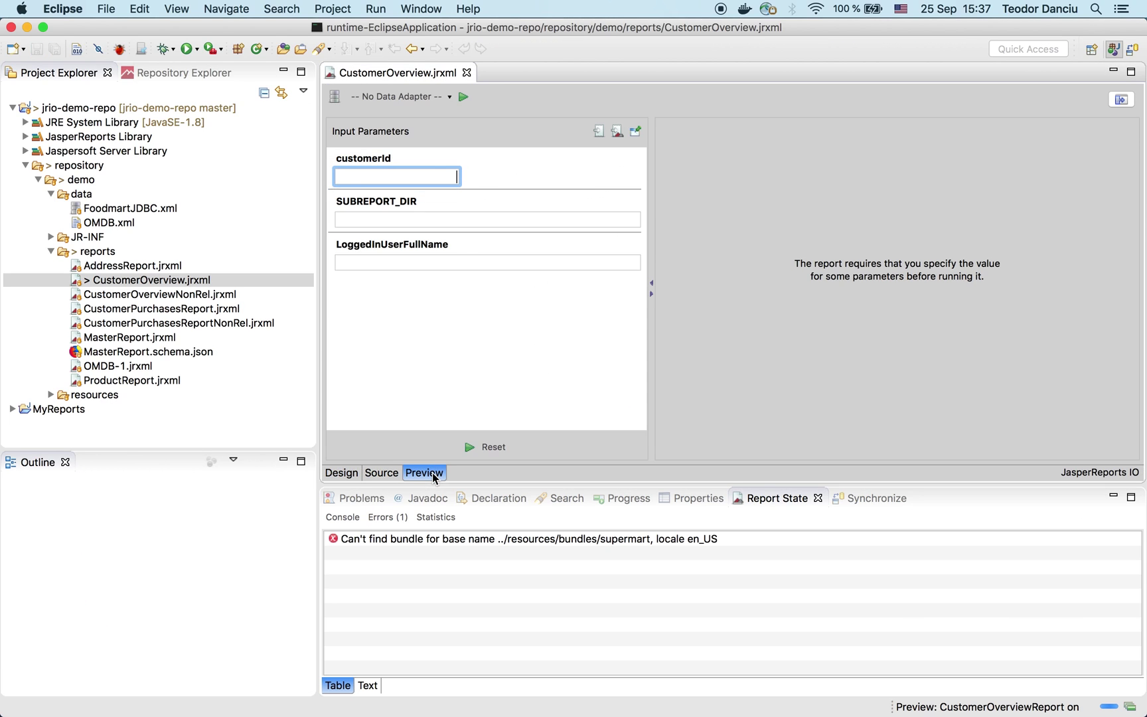
{"action": "right_click", "coordinate": [437, 180]}
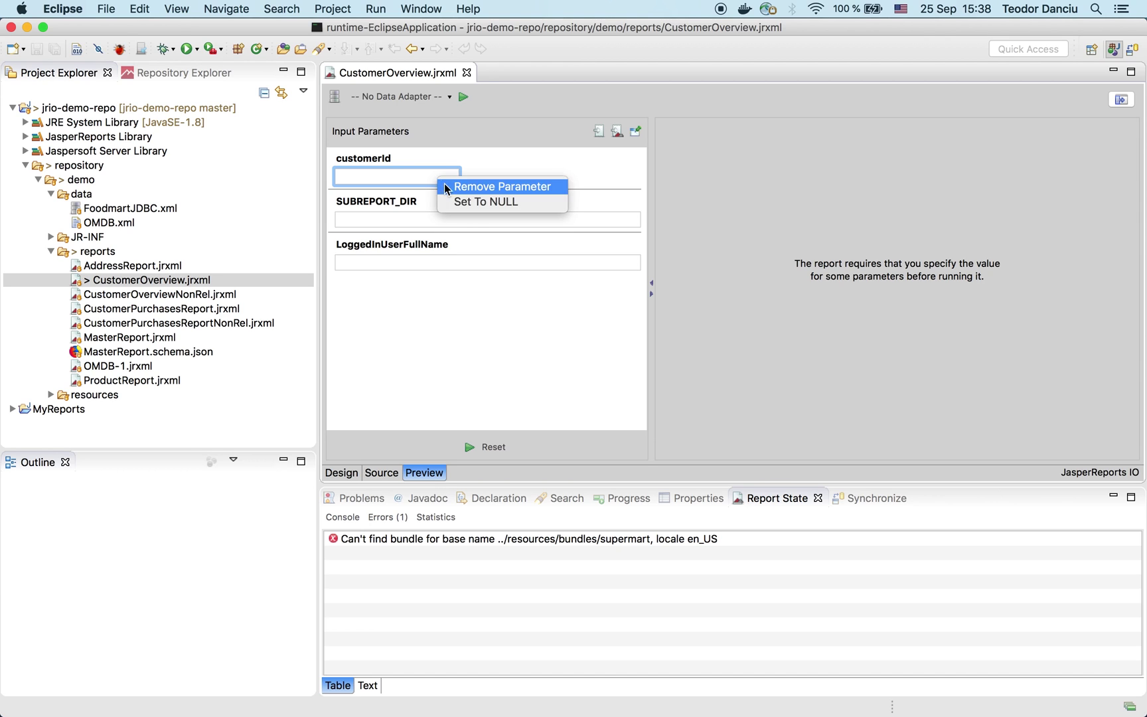
{"action": "left_click", "coordinate": [464, 202]}
{"action": "left_click", "coordinate": [463, 98]}
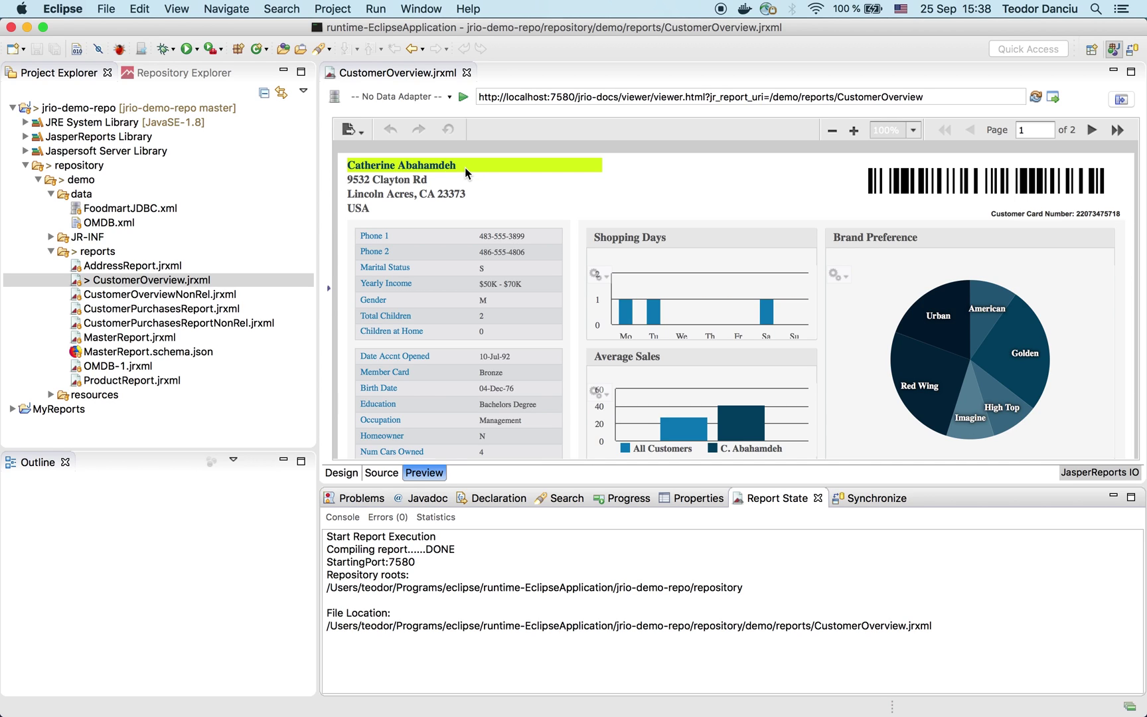
{"action": "left_click", "coordinate": [96, 112]}
Step: Synchronize jrio-demo-repo with Git and locate the changed reports/CustomerOverview.jrxml
{"action": "right_click", "coordinate": [95, 113]}
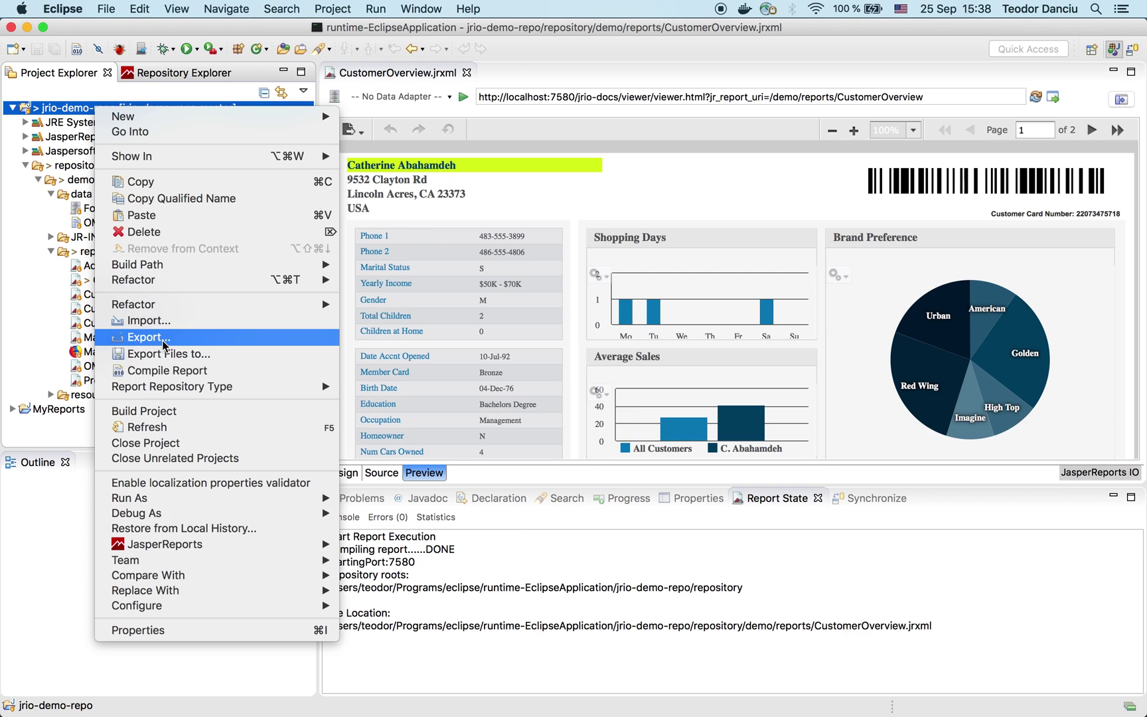
{"action": "mouse_move", "coordinate": [176, 565]}
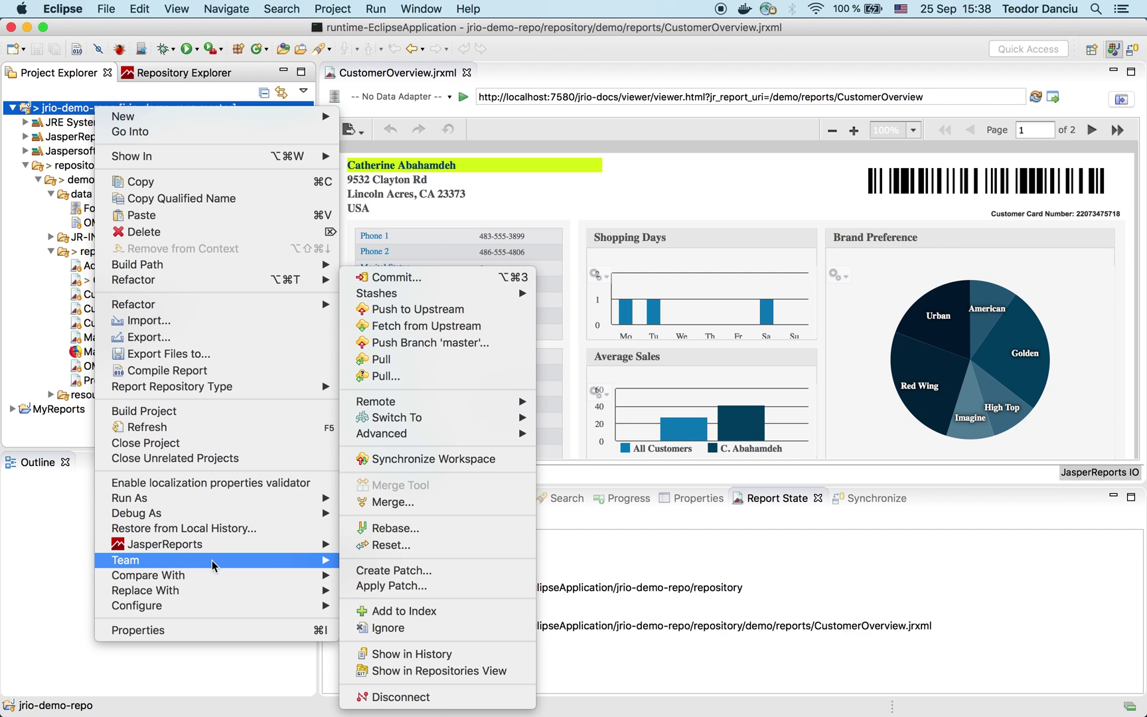
{"action": "left_click", "coordinate": [415, 460]}
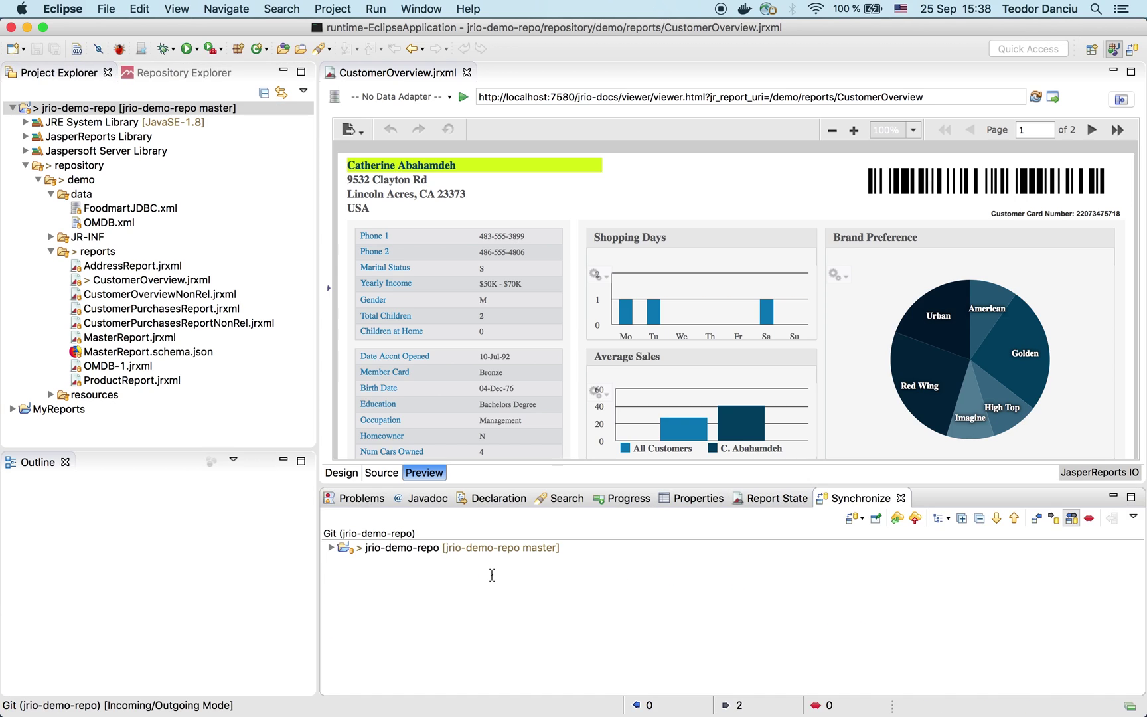
{"action": "left_click", "coordinate": [332, 549]}
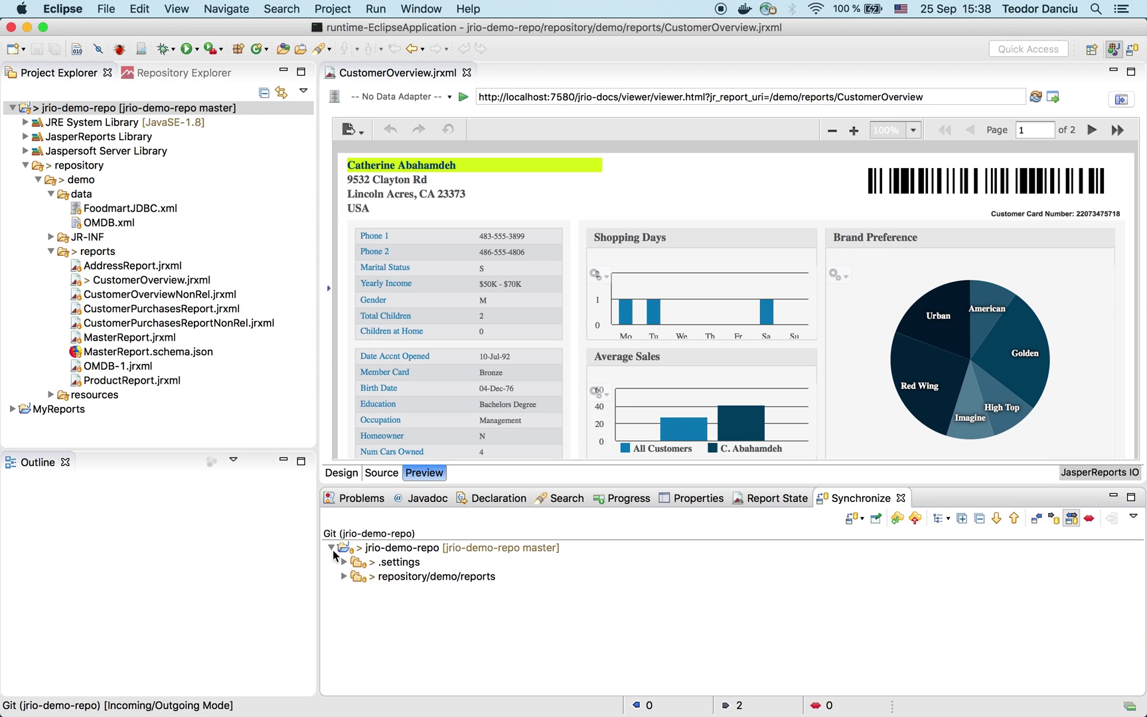
{"action": "left_click", "coordinate": [344, 576]}
{"action": "left_click", "coordinate": [448, 590]}
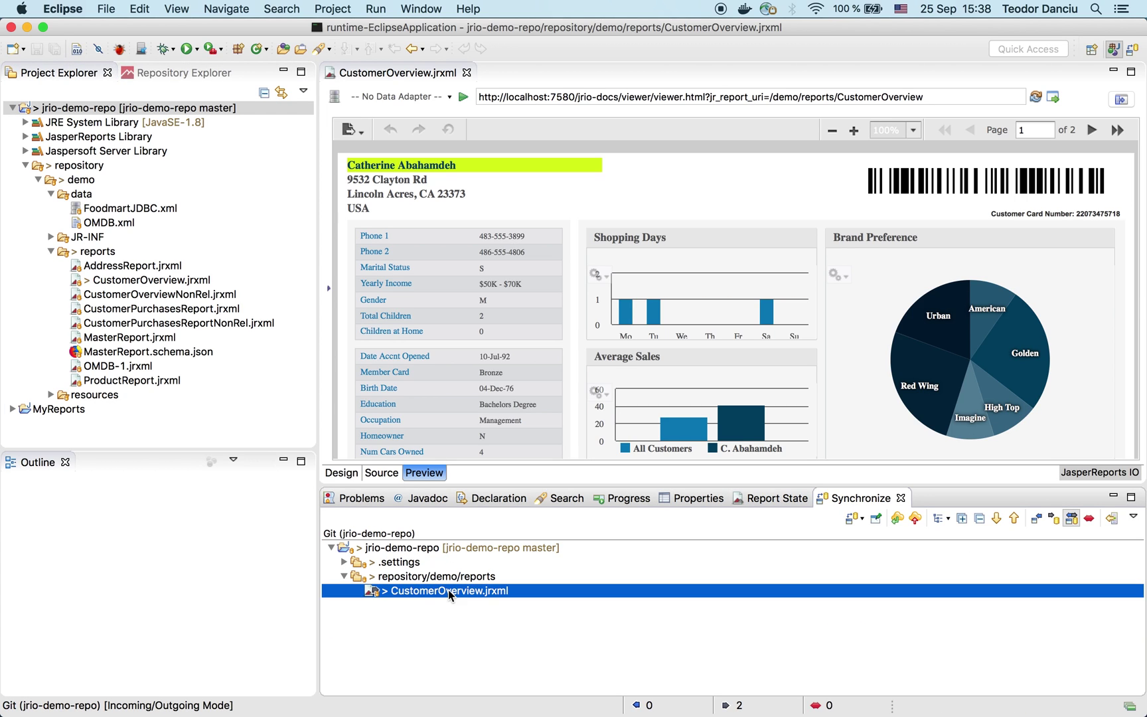
Step: Commit the file as 'modified text field color' and push it to origin
{"action": "right_click", "coordinate": [448, 590]}
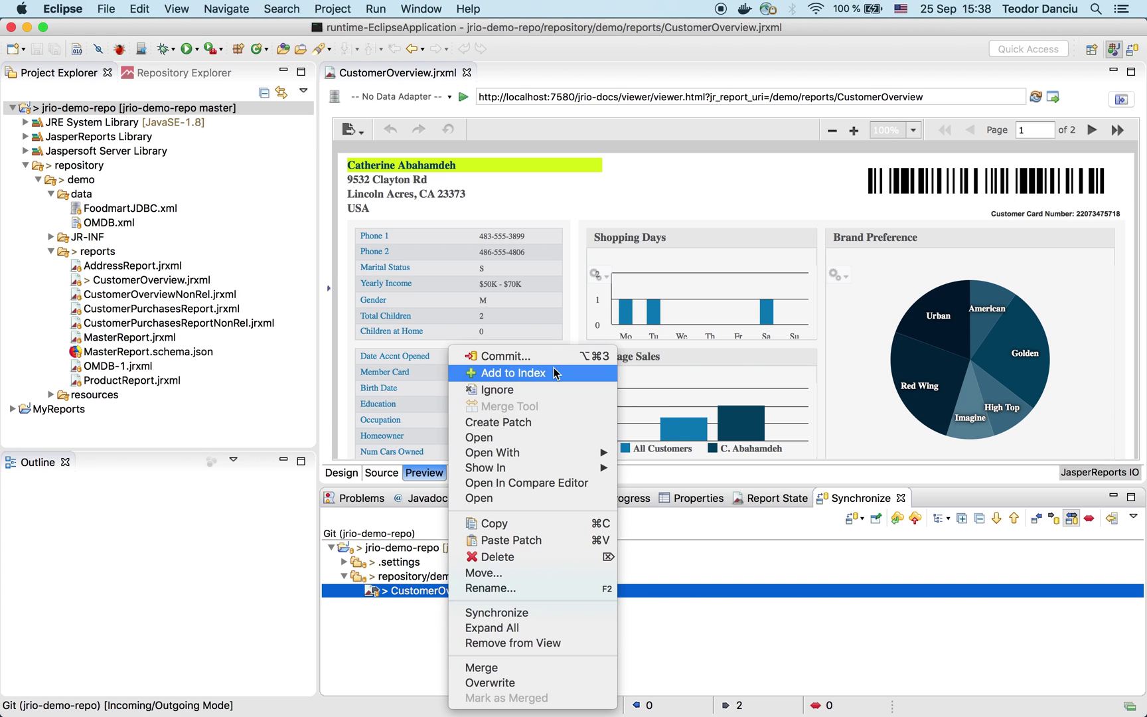
{"action": "left_click", "coordinate": [528, 359]}
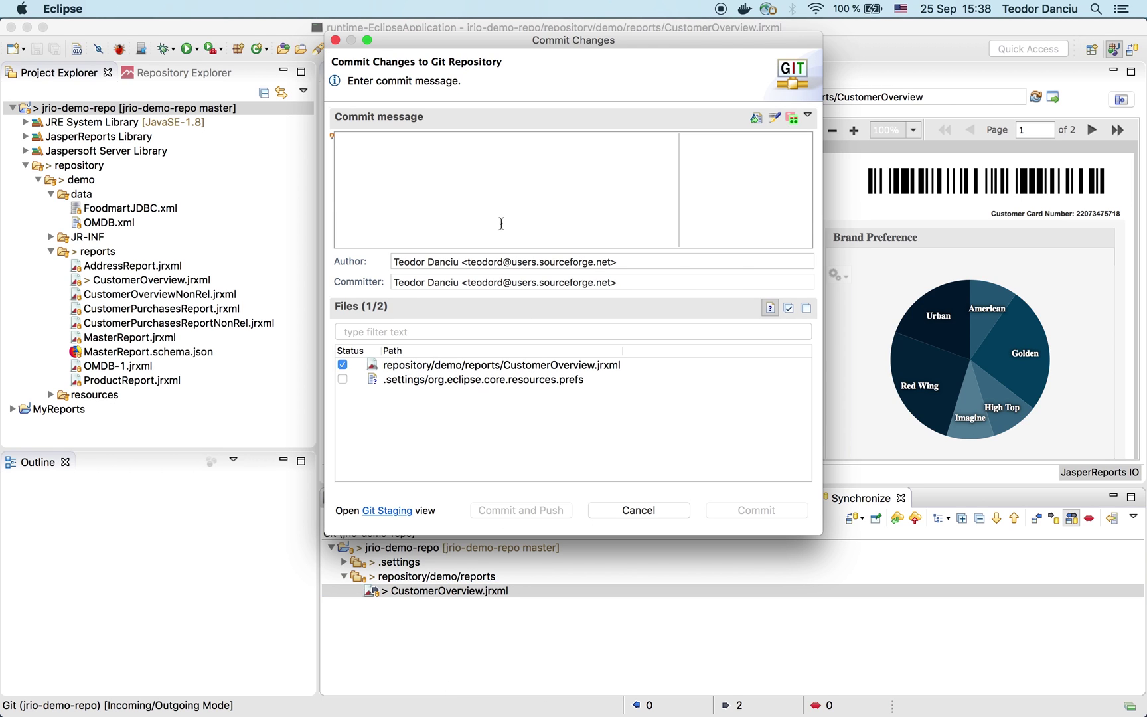
{"action": "type", "text": "modifie"}
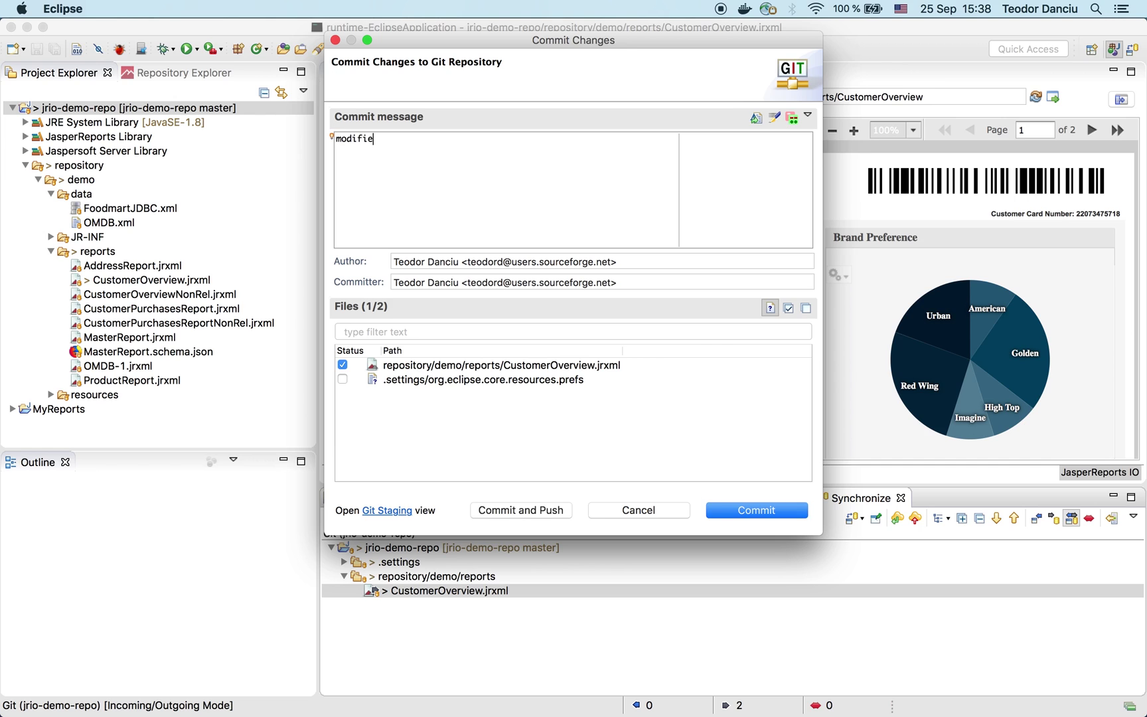
{"action": "type", "text": "d text field color"}
{"action": "left_click", "coordinate": [543, 510]}
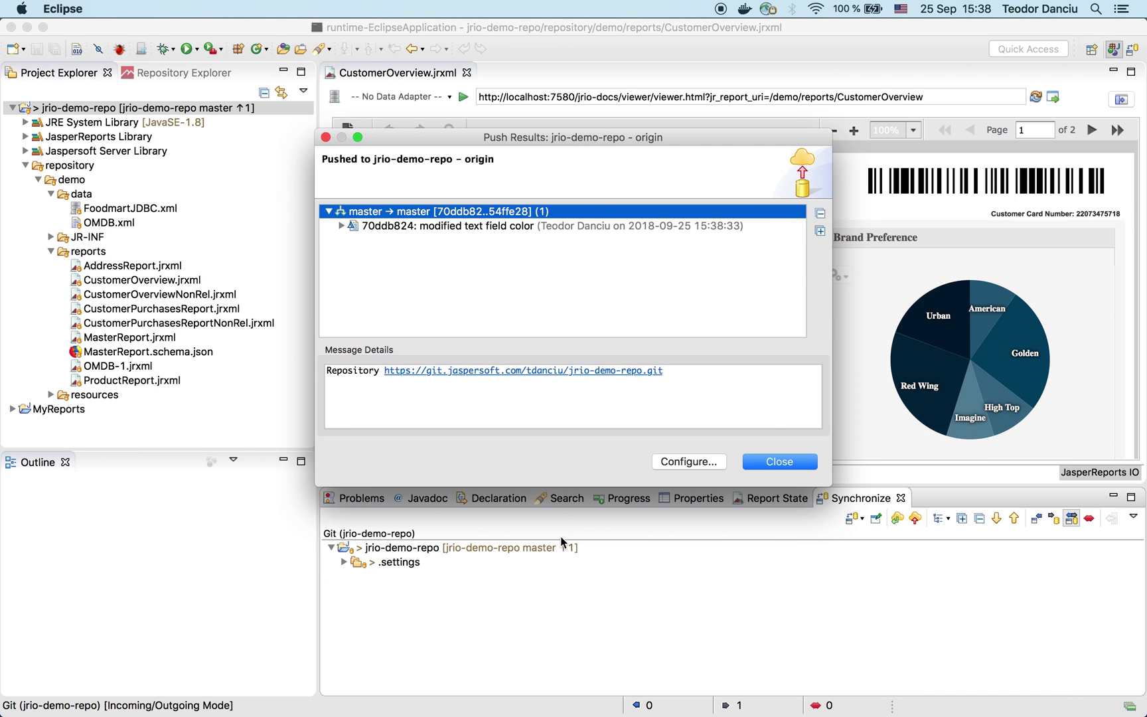
{"action": "left_click", "coordinate": [770, 463]}
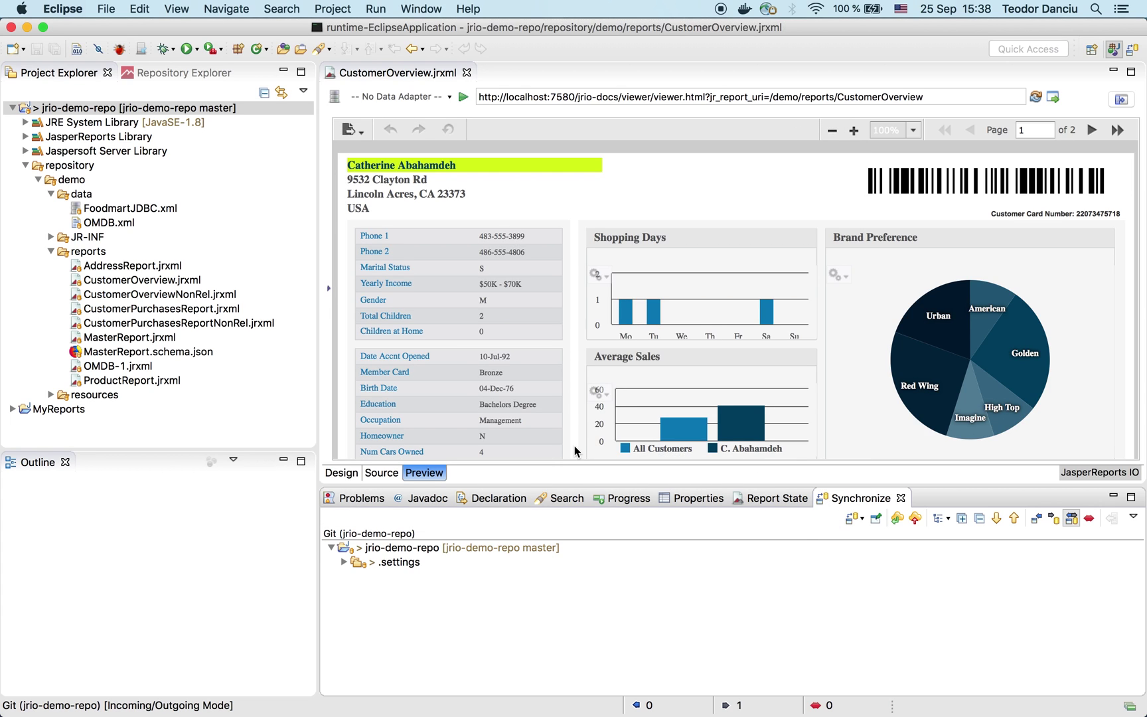
Step: Run git checkout release in Terminal and confirm it is the current branch with git branch
{"action": "mouse_move", "coordinate": [484, 691]}
{"action": "mouse_move", "coordinate": [382, 694]}
{"action": "left_click", "coordinate": [175, 683]}
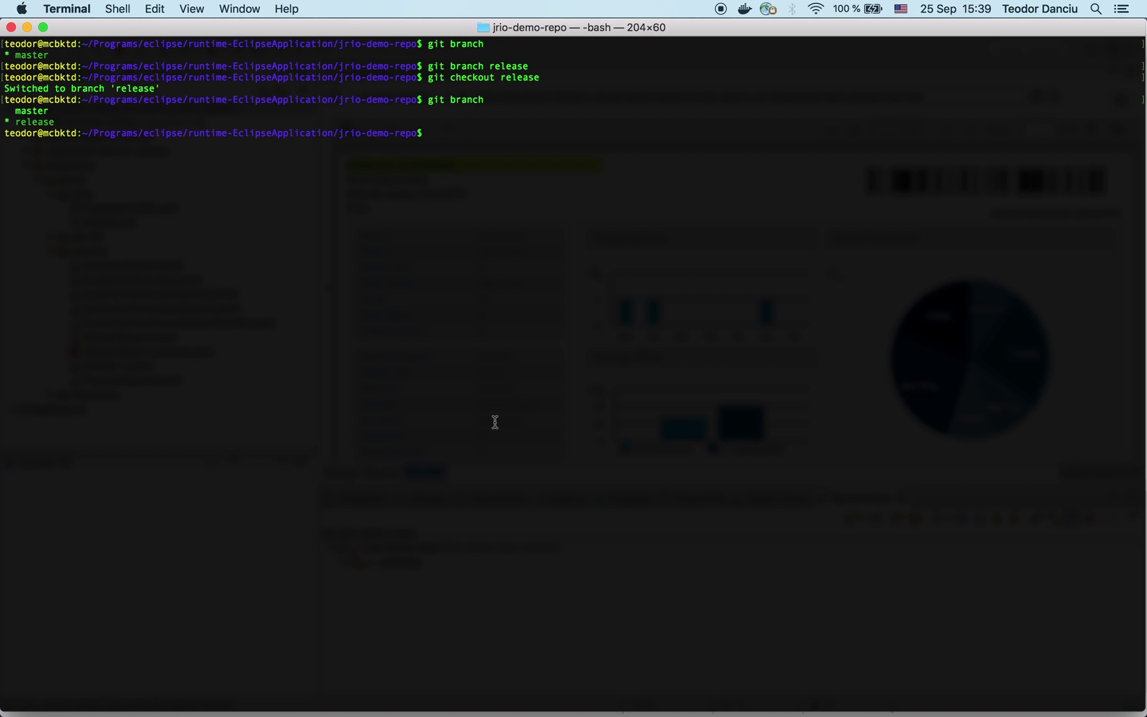
{"action": "type", "text": "git branch"}
{"action": "key", "text": "Return"}
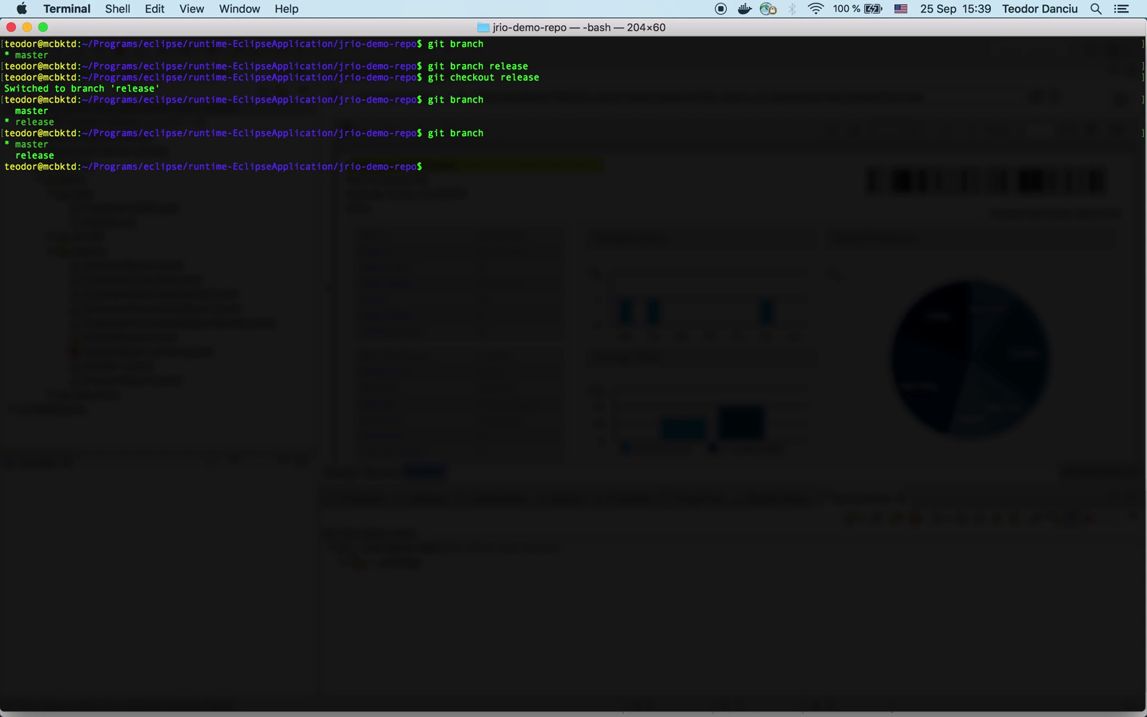
{"action": "type", "text": "git checkout release"}
{"action": "key", "text": "Return"}
{"action": "type", "text": "git "}
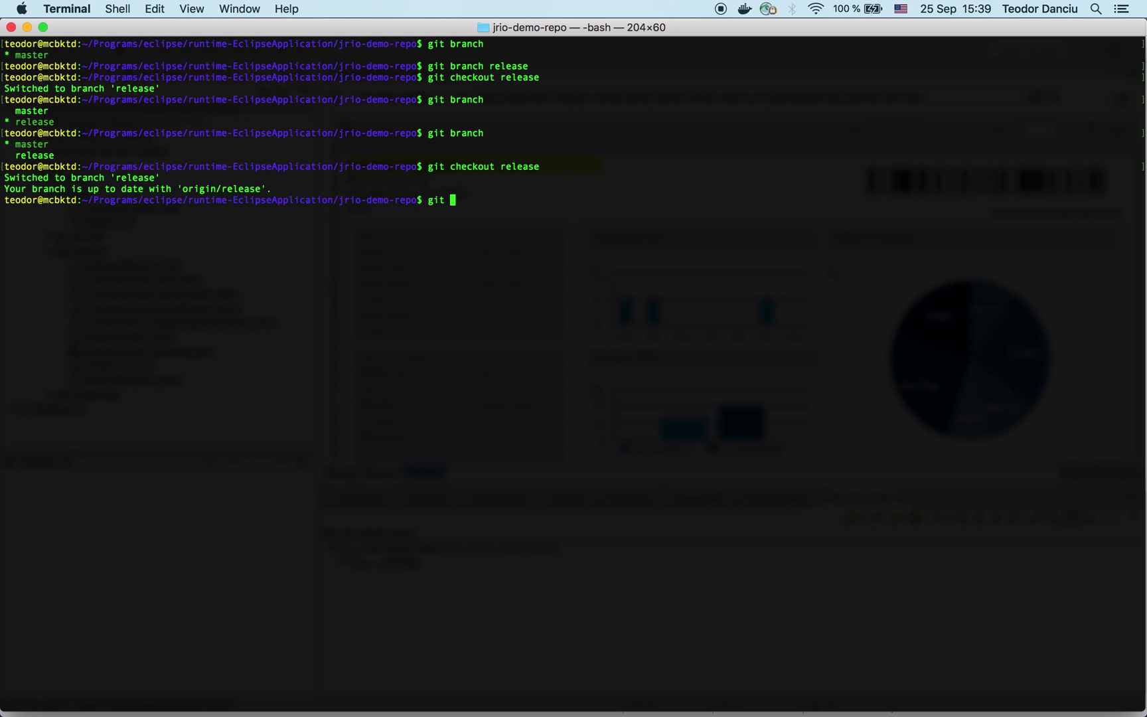
{"action": "type", "text": "branch"}
{"action": "key", "text": "Return"}
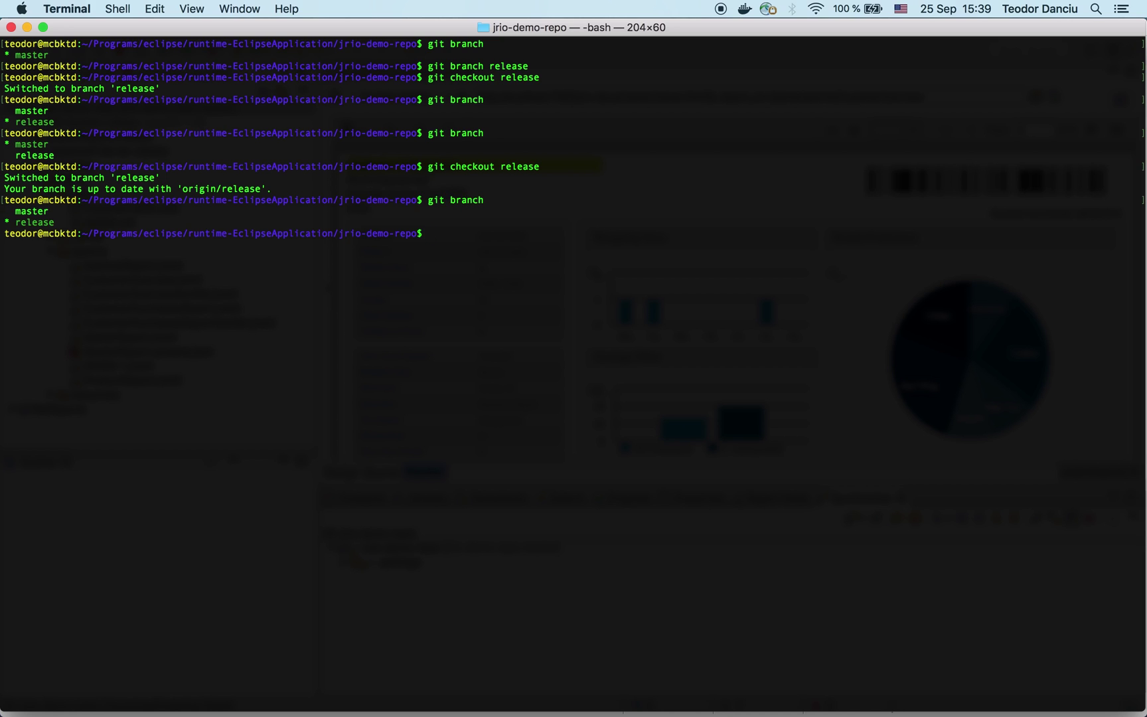
Step: Run git merge master with the default message, check git log, and git push release
{"action": "type", "text": "git merge master"}
{"action": "key", "text": "Return"}
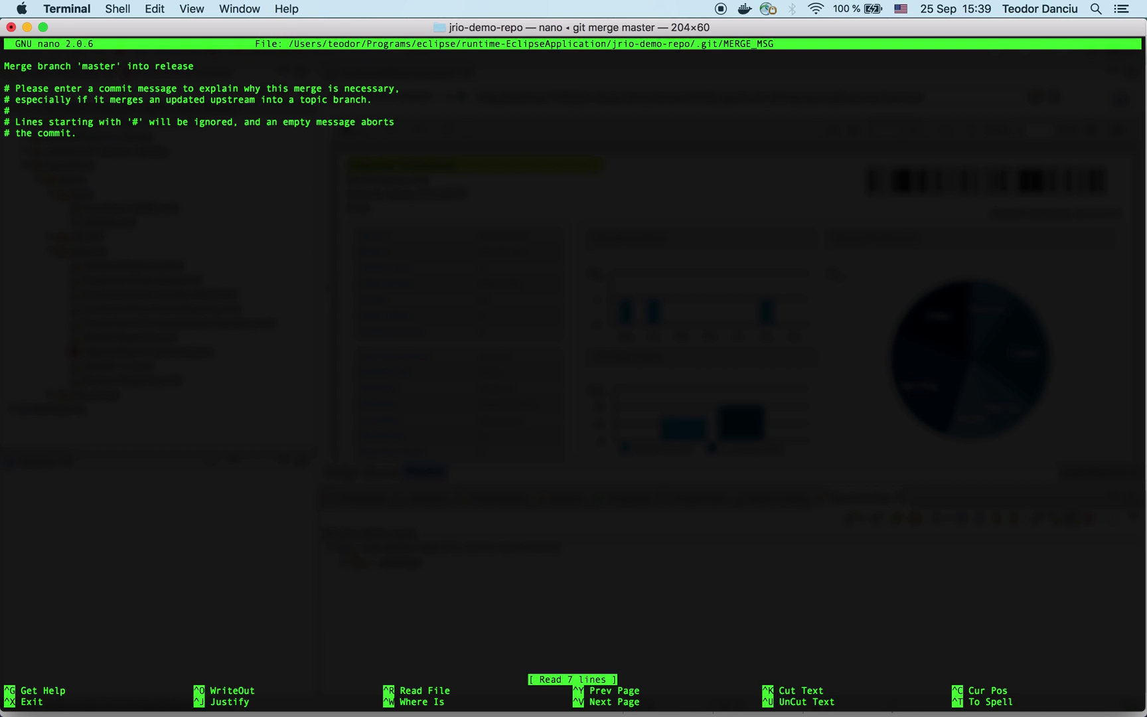
{"action": "key", "text": "ctrl+x"}
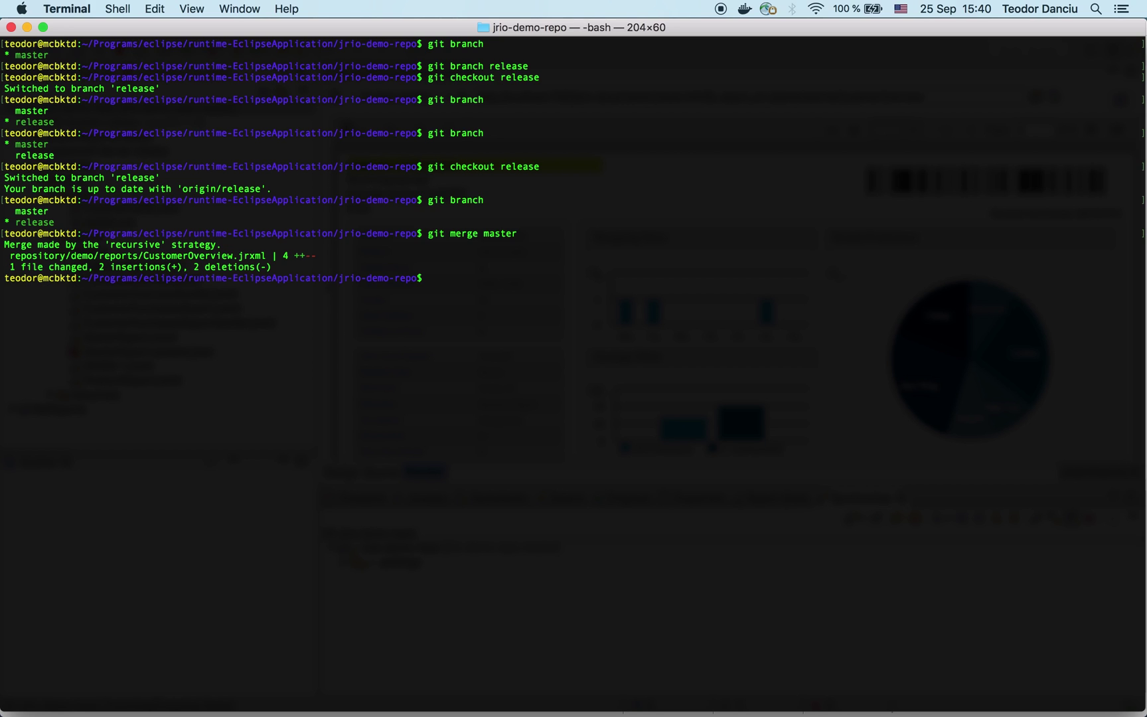
{"action": "type", "text": "git log"}
{"action": "key", "text": "Return"}
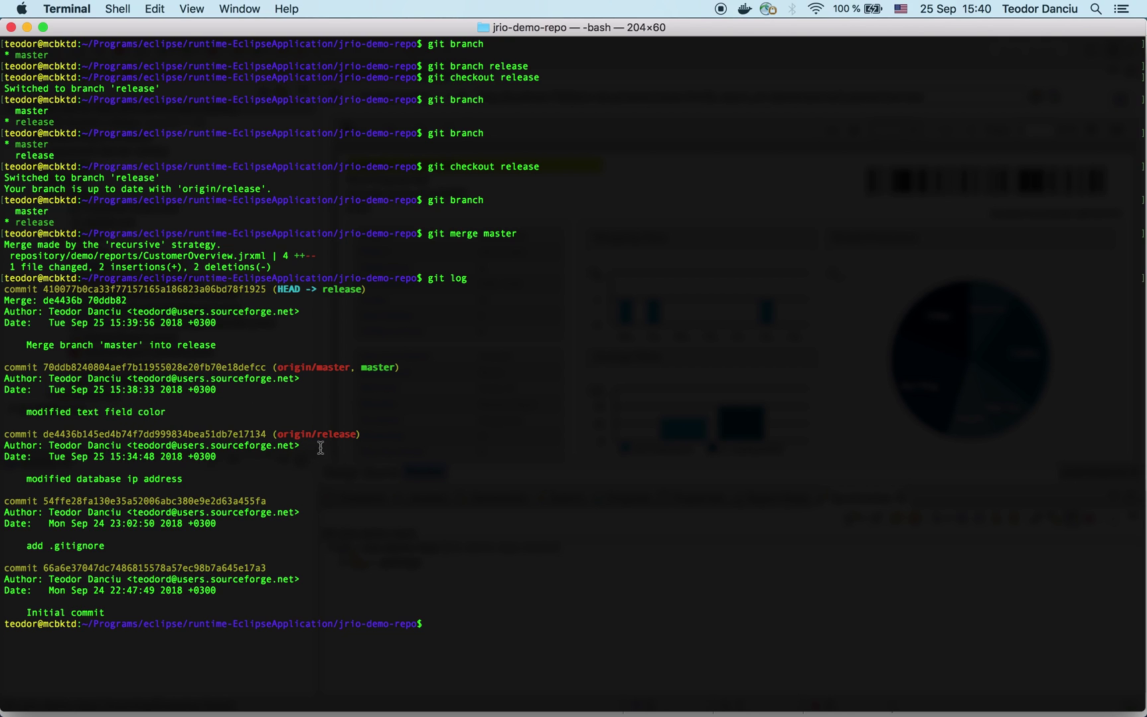
{"action": "type", "text": "git push"}
{"action": "key", "text": "Return"}
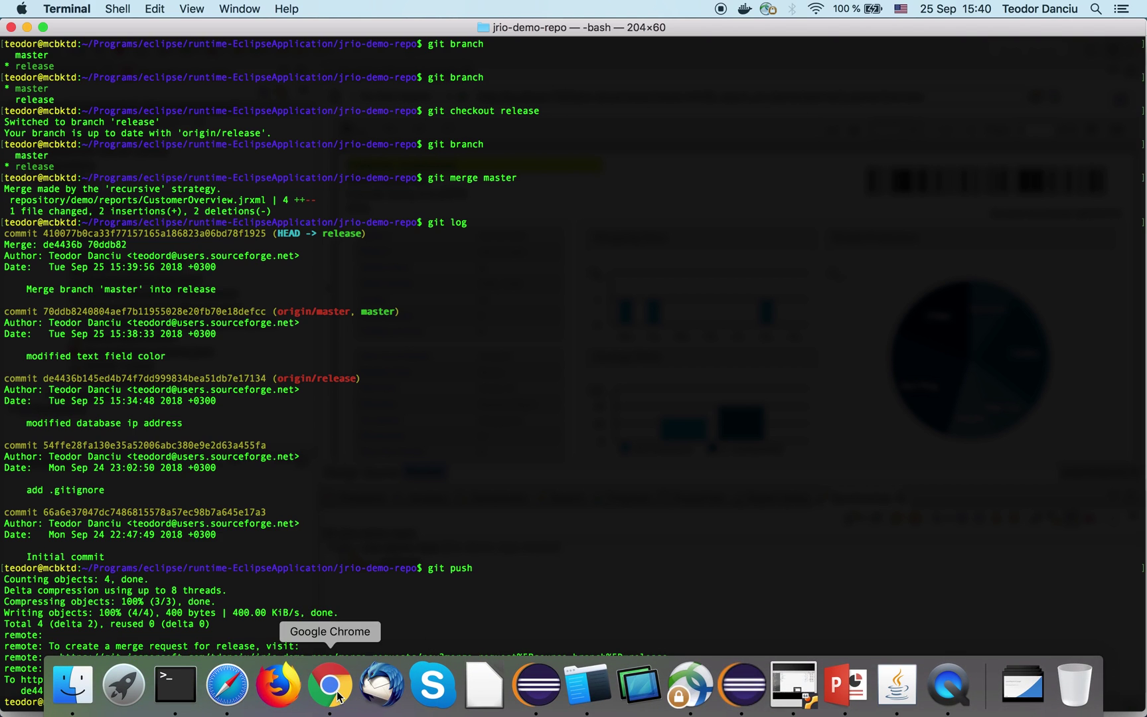
{"action": "left_click", "coordinate": [337, 696]}
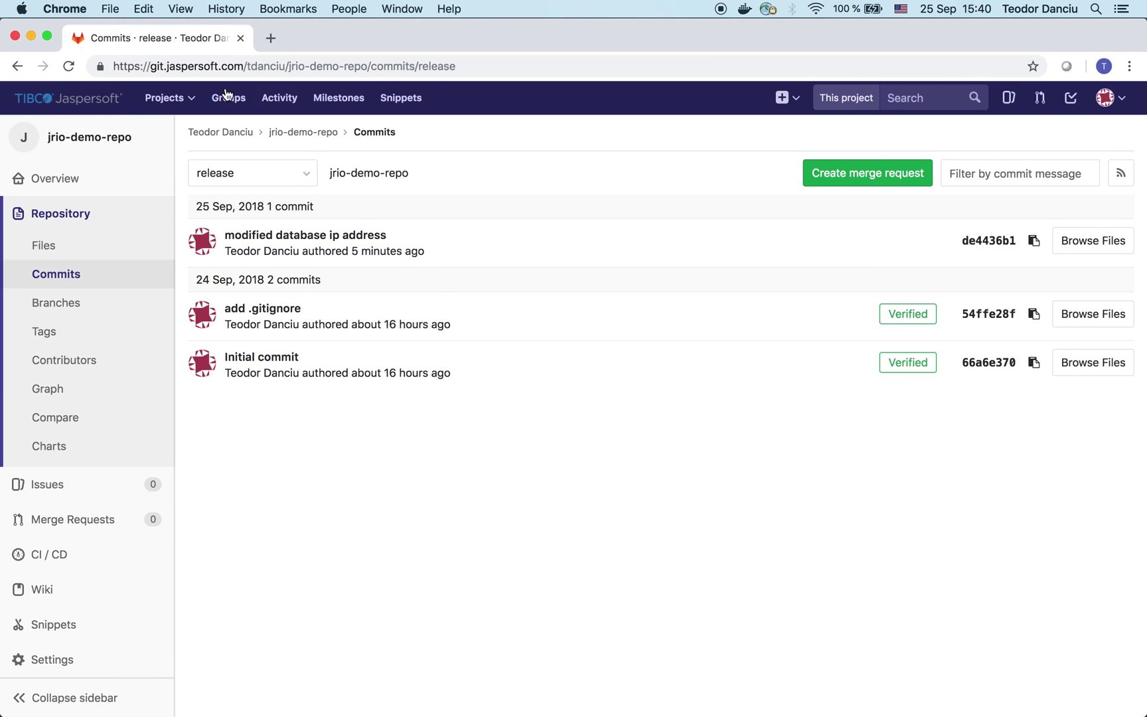
Step: Reload GitLab's release commits page to show the merge and text field colour commits
{"action": "left_click", "coordinate": [70, 67]}
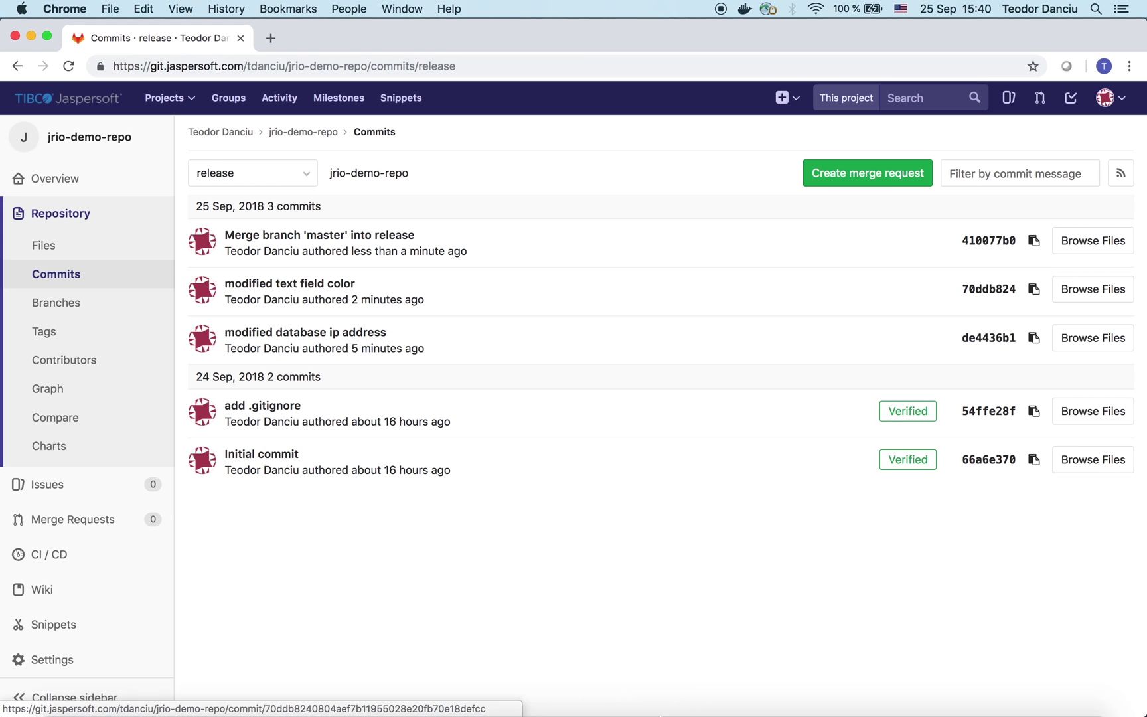
{"action": "mouse_move", "coordinate": [690, 713]}
{"action": "left_click", "coordinate": [793, 687]}
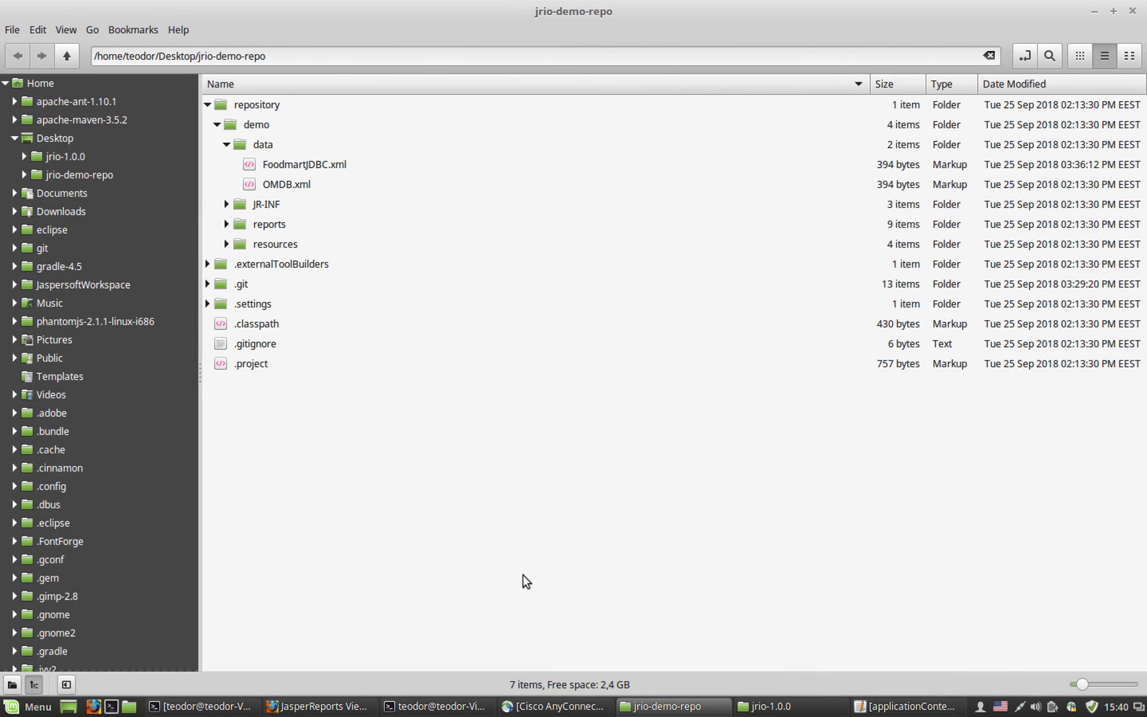
Step: Confirm release is checked out, then git pull it, entering the GitLab username and password
{"action": "left_click", "coordinate": [438, 707]}
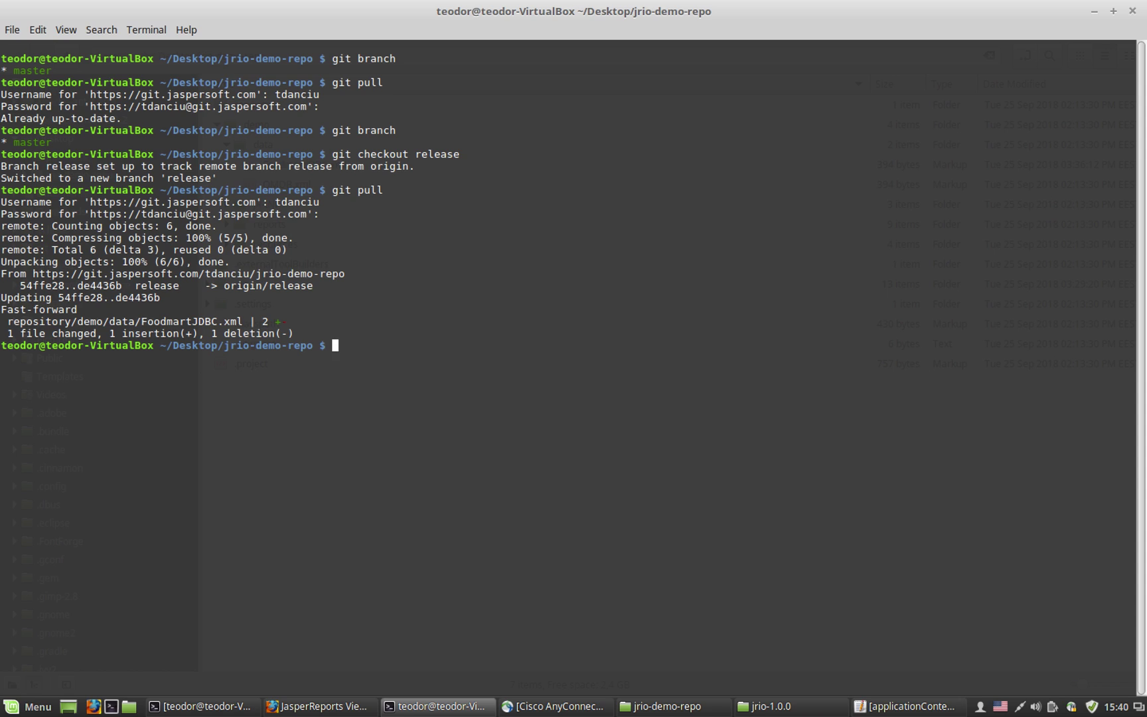
{"action": "type", "text": "git branch"}
{"action": "key", "text": "Return"}
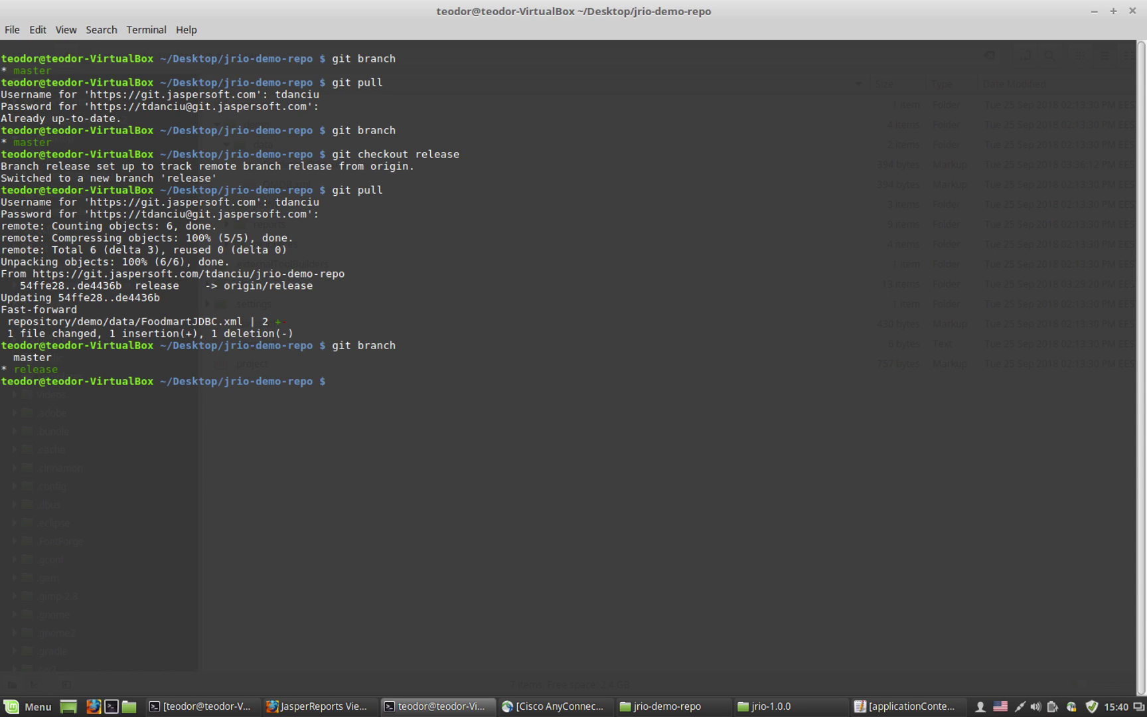
{"action": "type", "text": "git pul"}
{"action": "type", "text": "l"}
{"action": "key", "text": "Return"}
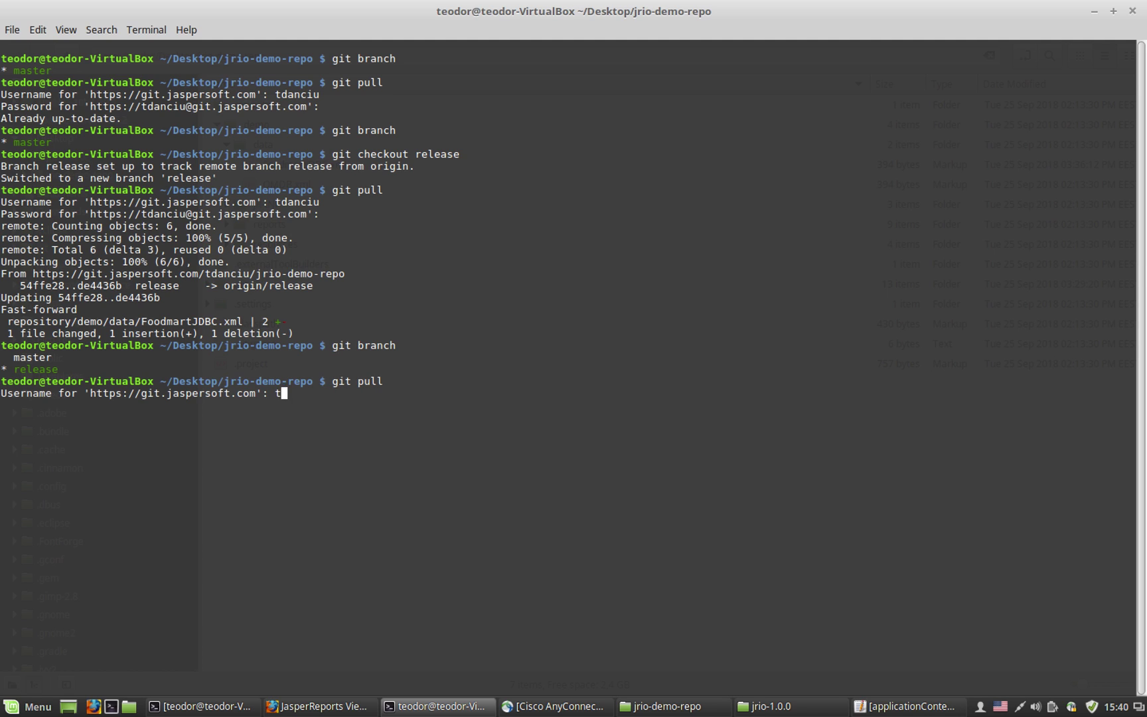
{"action": "key", "text": "Return"}
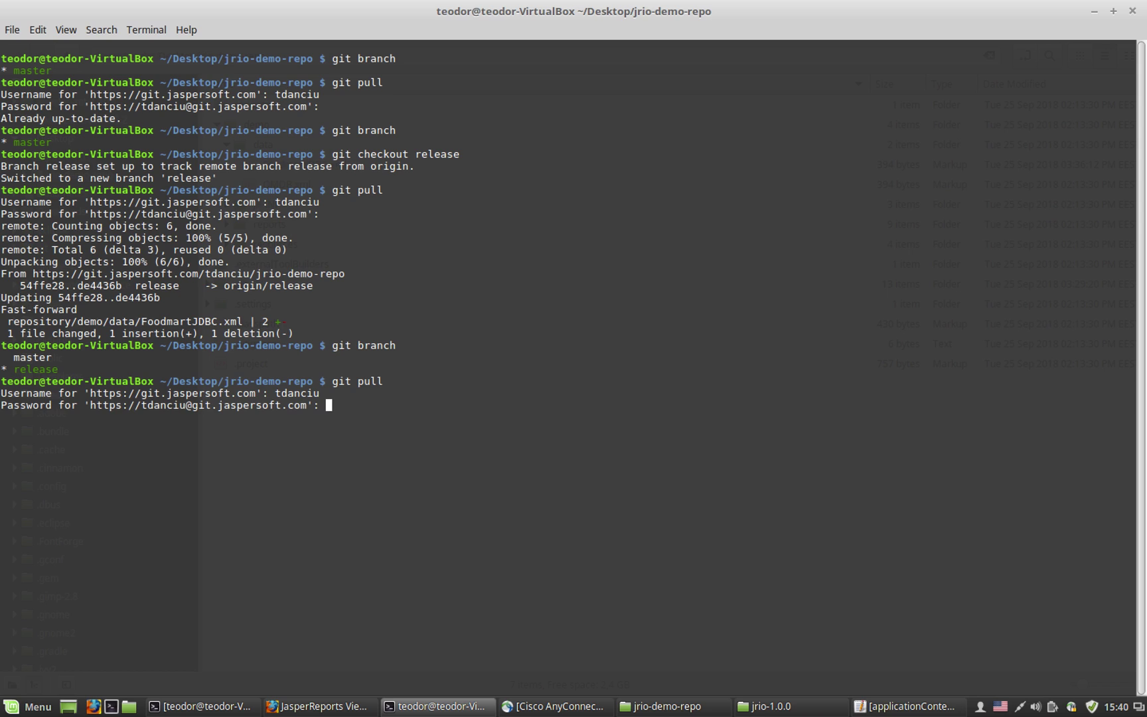
{"action": "key", "text": "Return"}
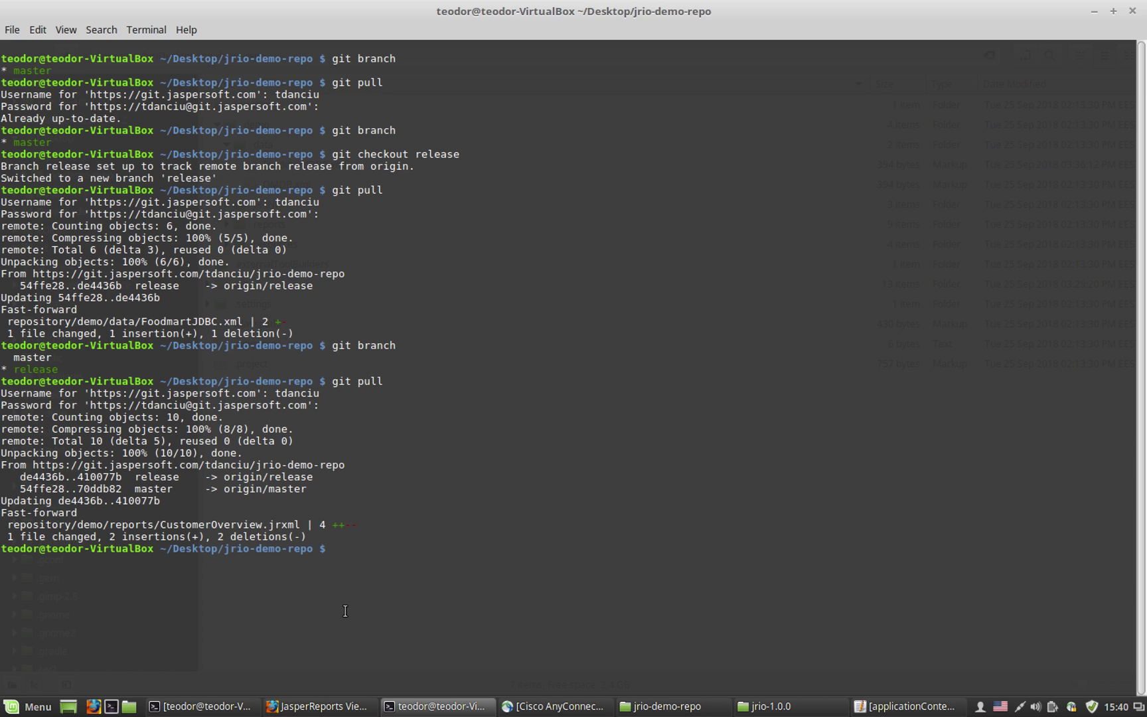
Step: Bring the Firefox JasperReports IO Viewer with the two-page CustomerOverview report back to the front
{"action": "left_click", "coordinate": [318, 706]}
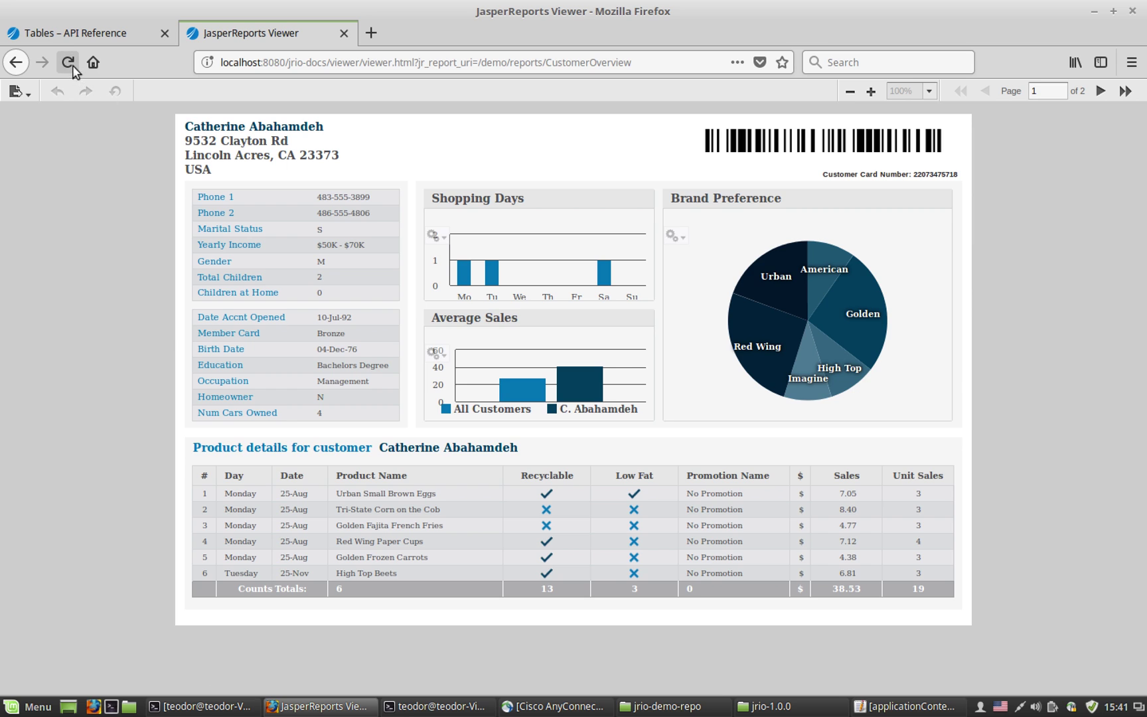